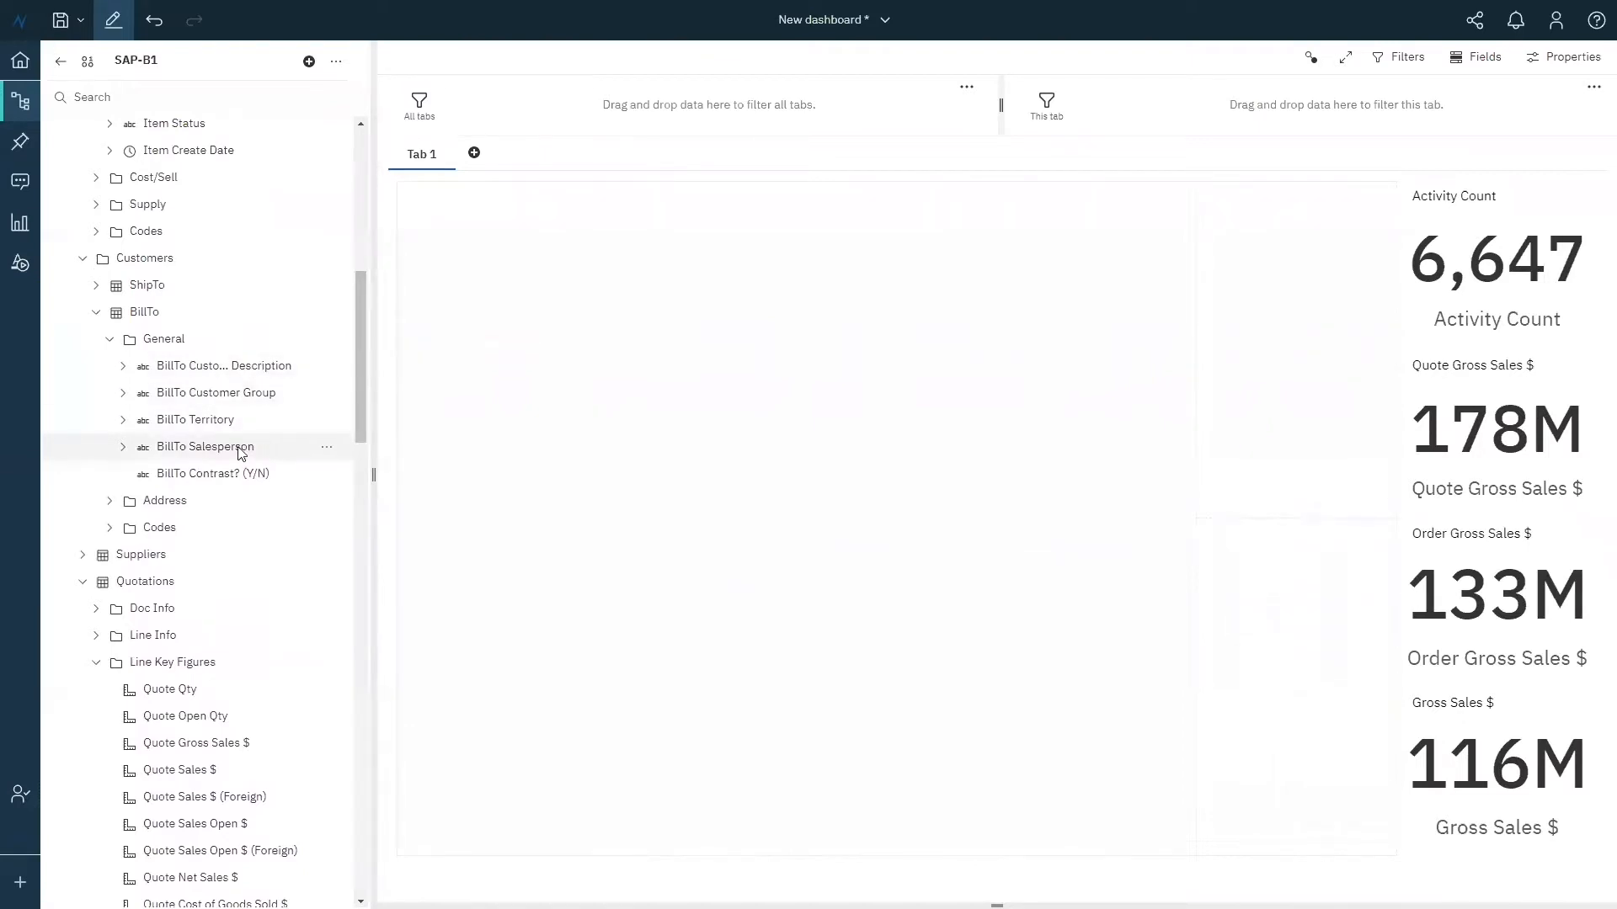
- Add a BillTo Salesperson table beside the key-figure tiles and widen it towards the empty canvas area
left_click_drag(242, 453, 1289, 355)
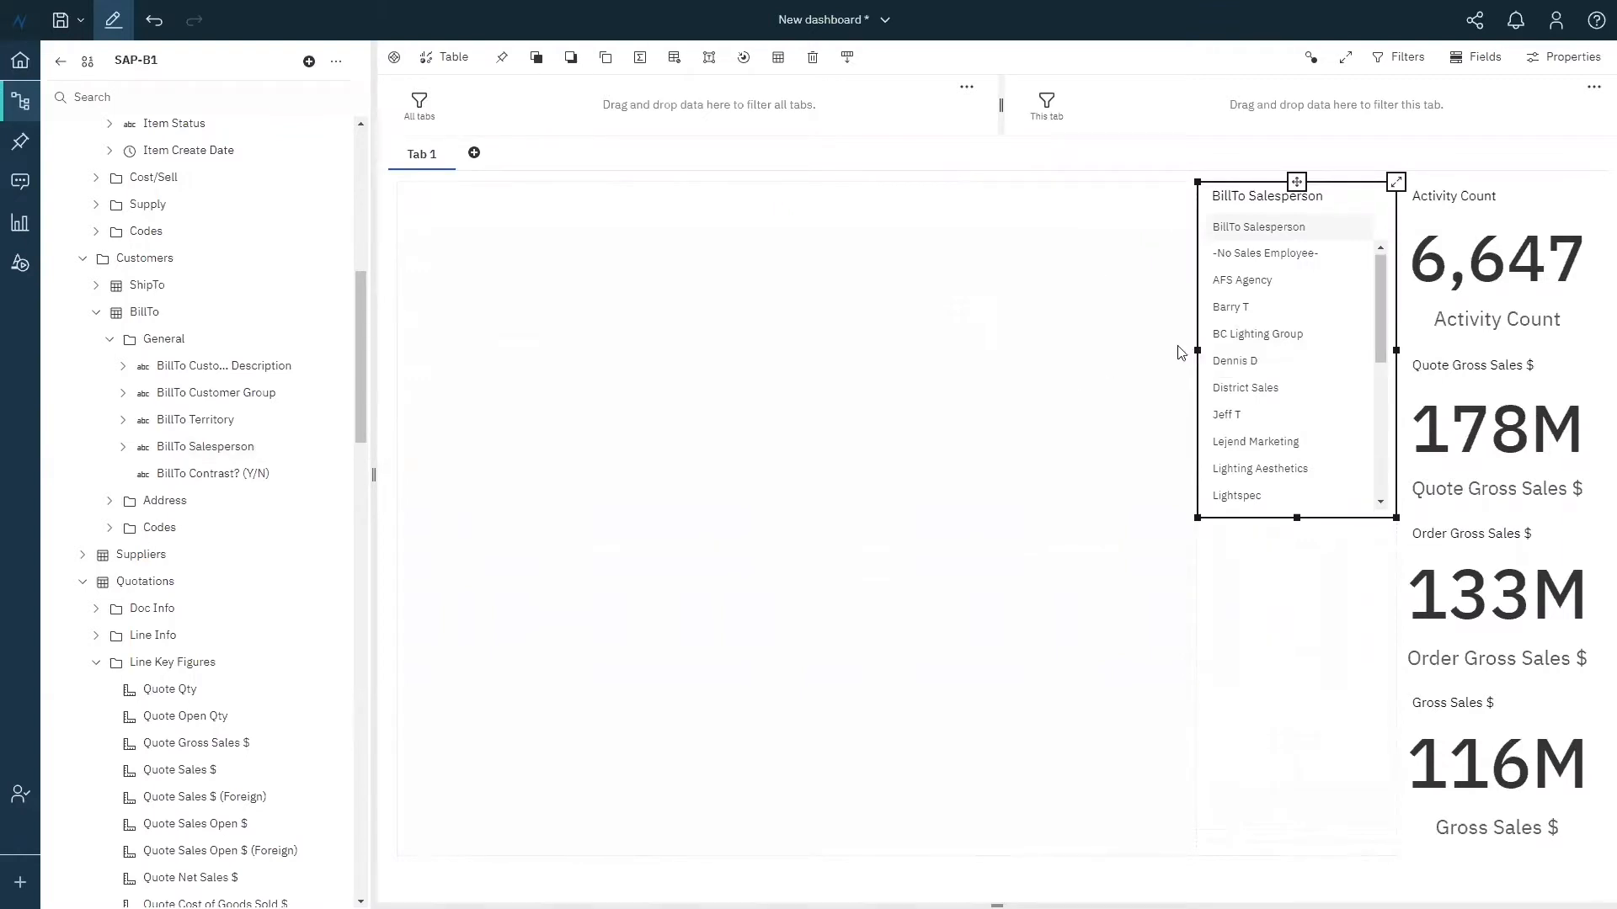
left_click_drag(1198, 350, 960, 363)
left_click(833, 368)
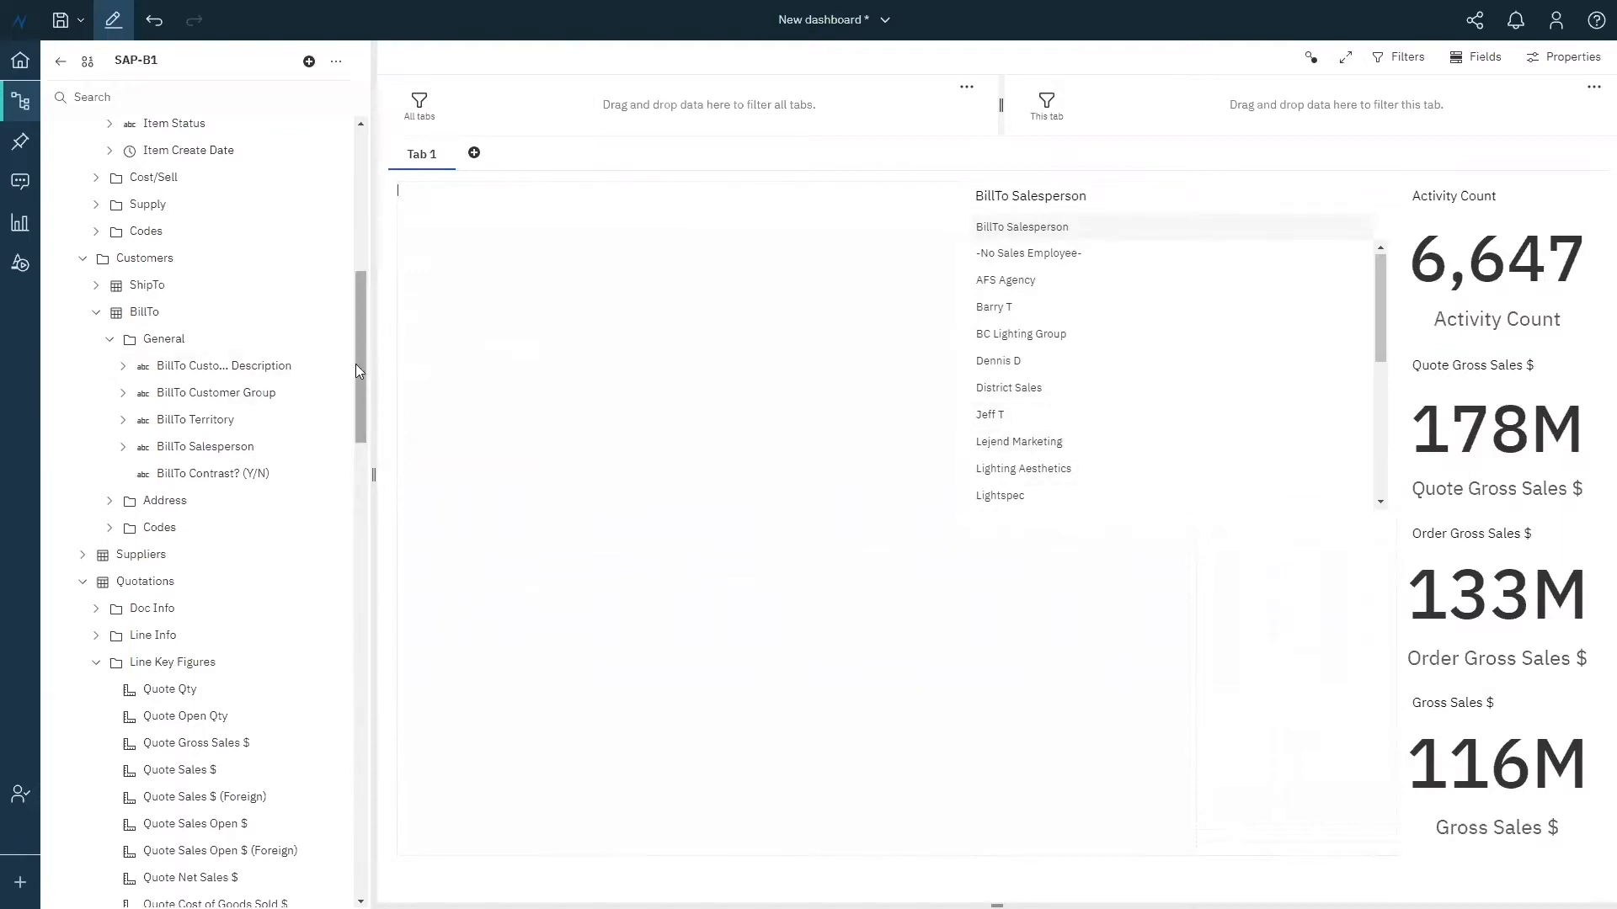
- Add Activity Count from the Activities data to the salesperson table and sort that column descending
left_click_drag(355, 364, 335, 800)
left_click_drag(205, 829, 1322, 226)
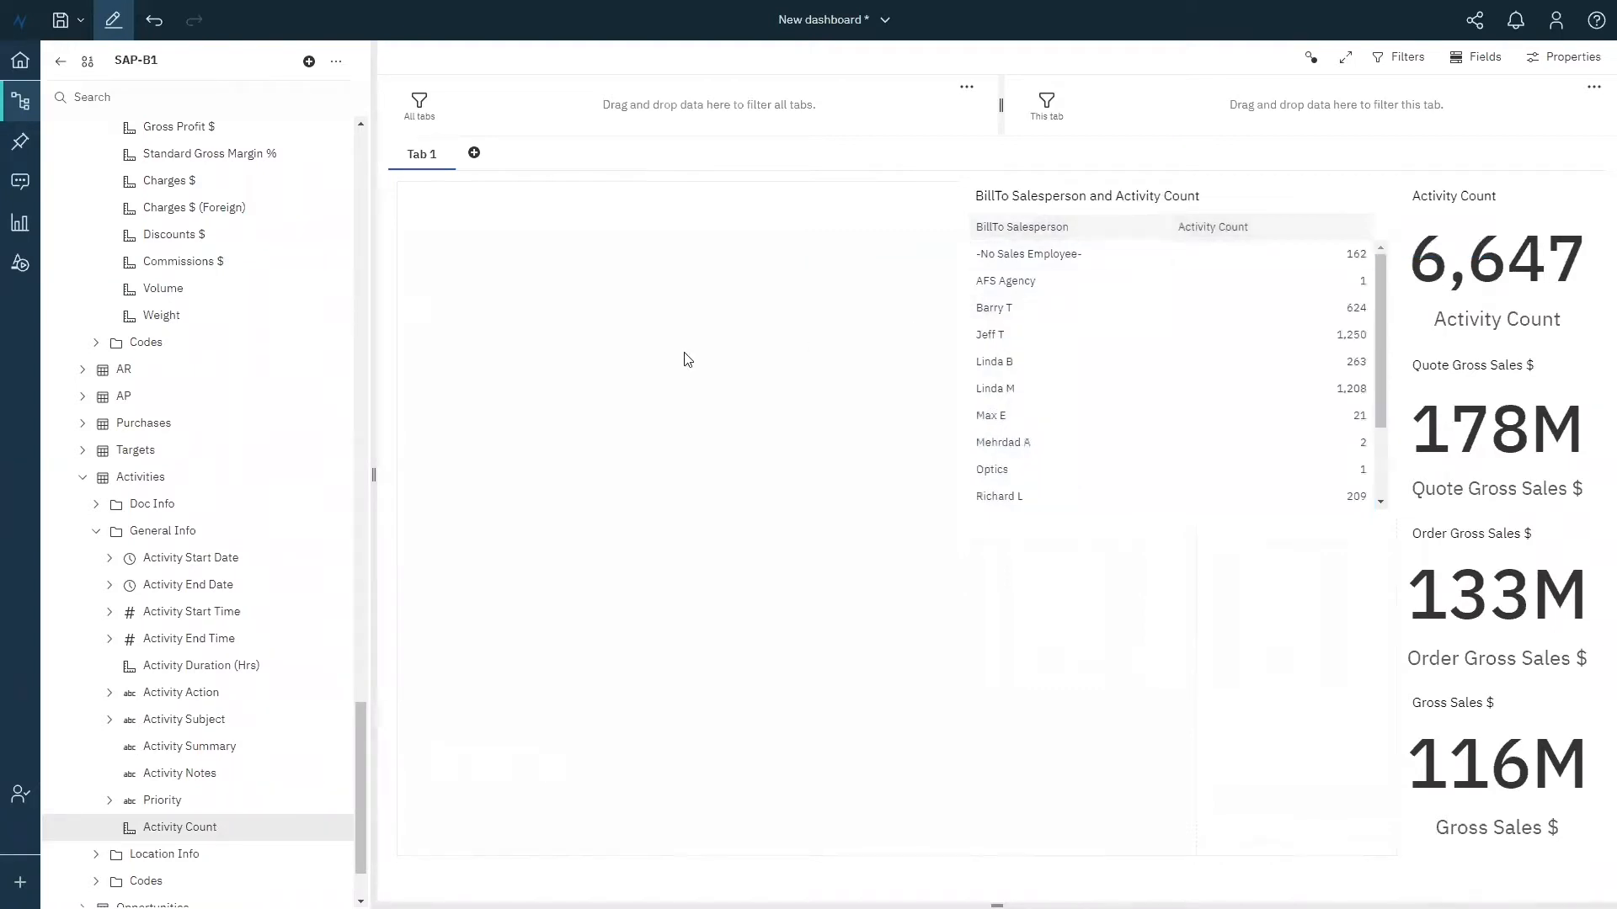
left_click(1261, 227)
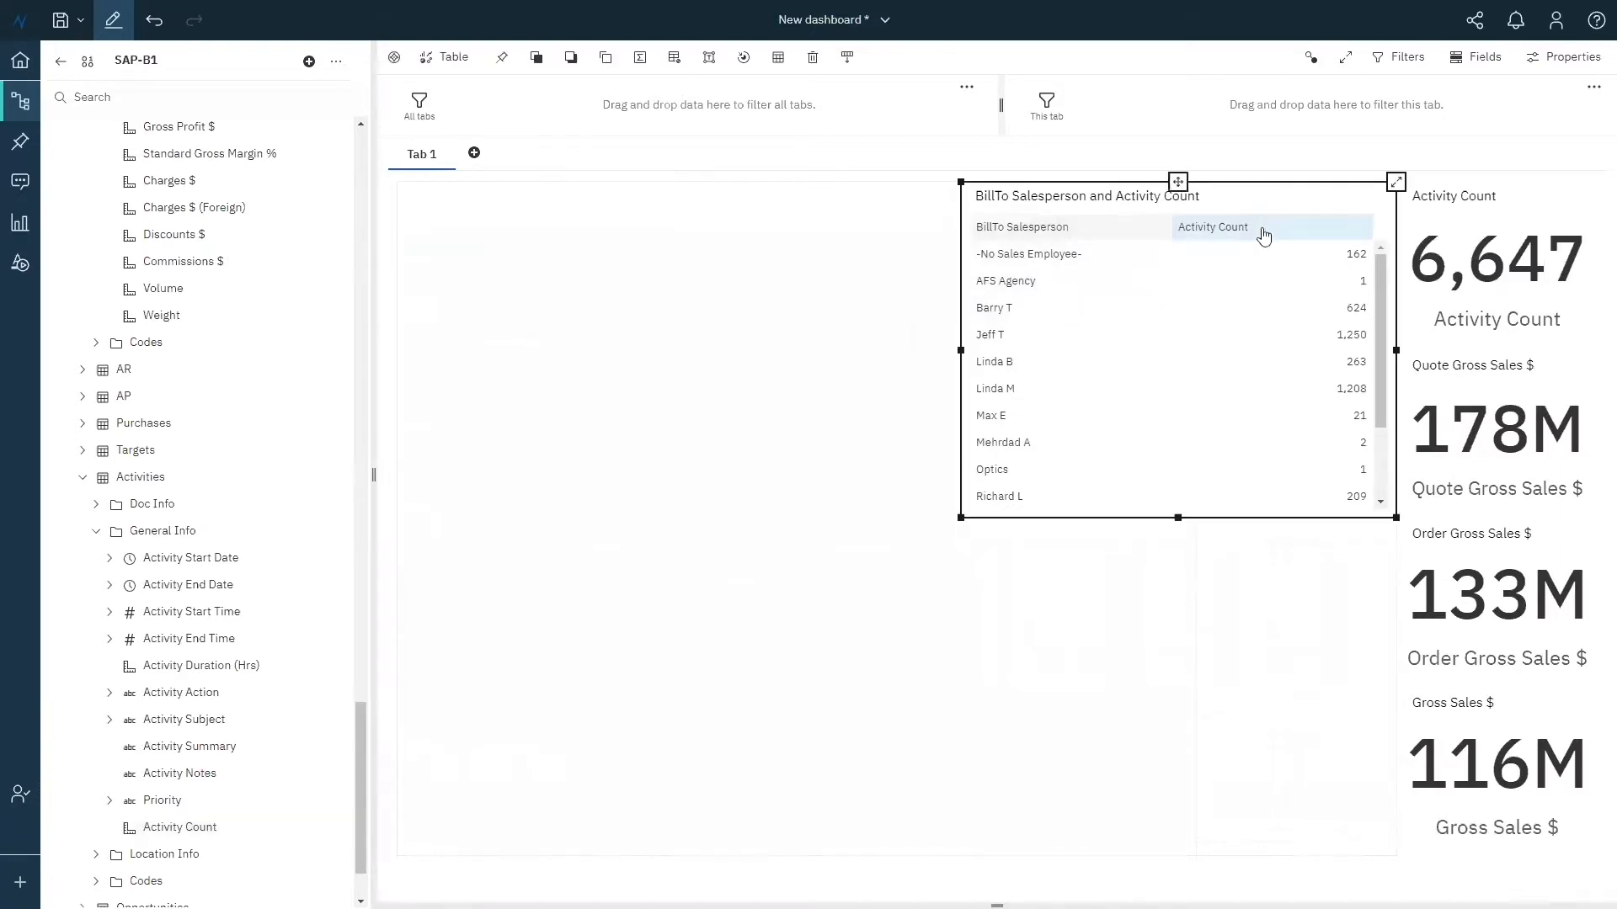
left_click(1261, 227)
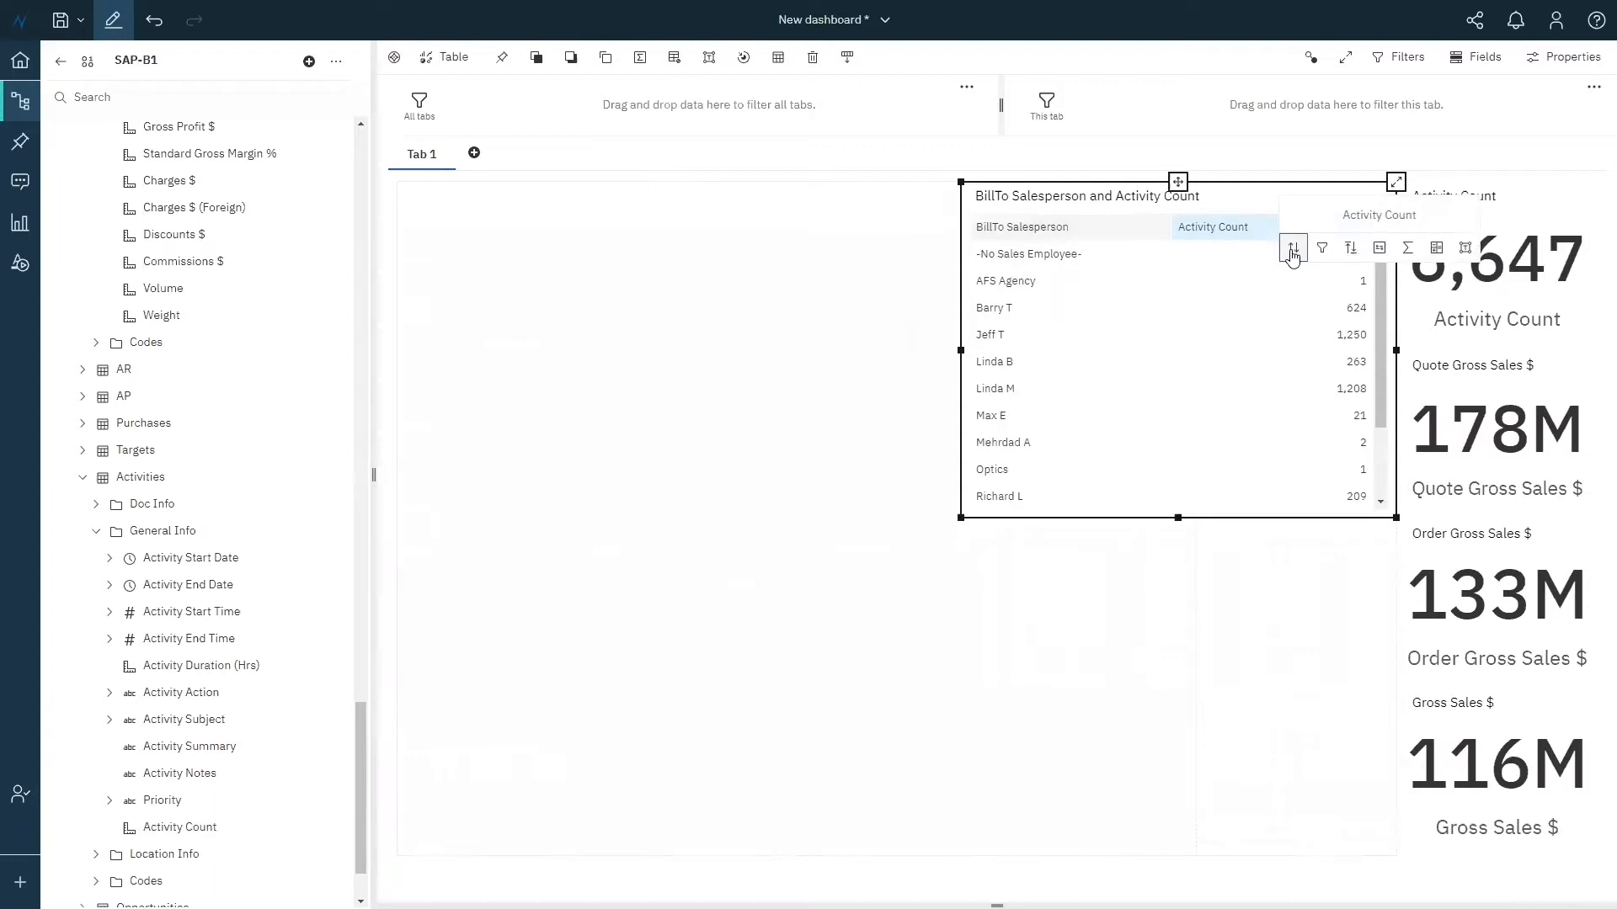
left_click(1293, 250)
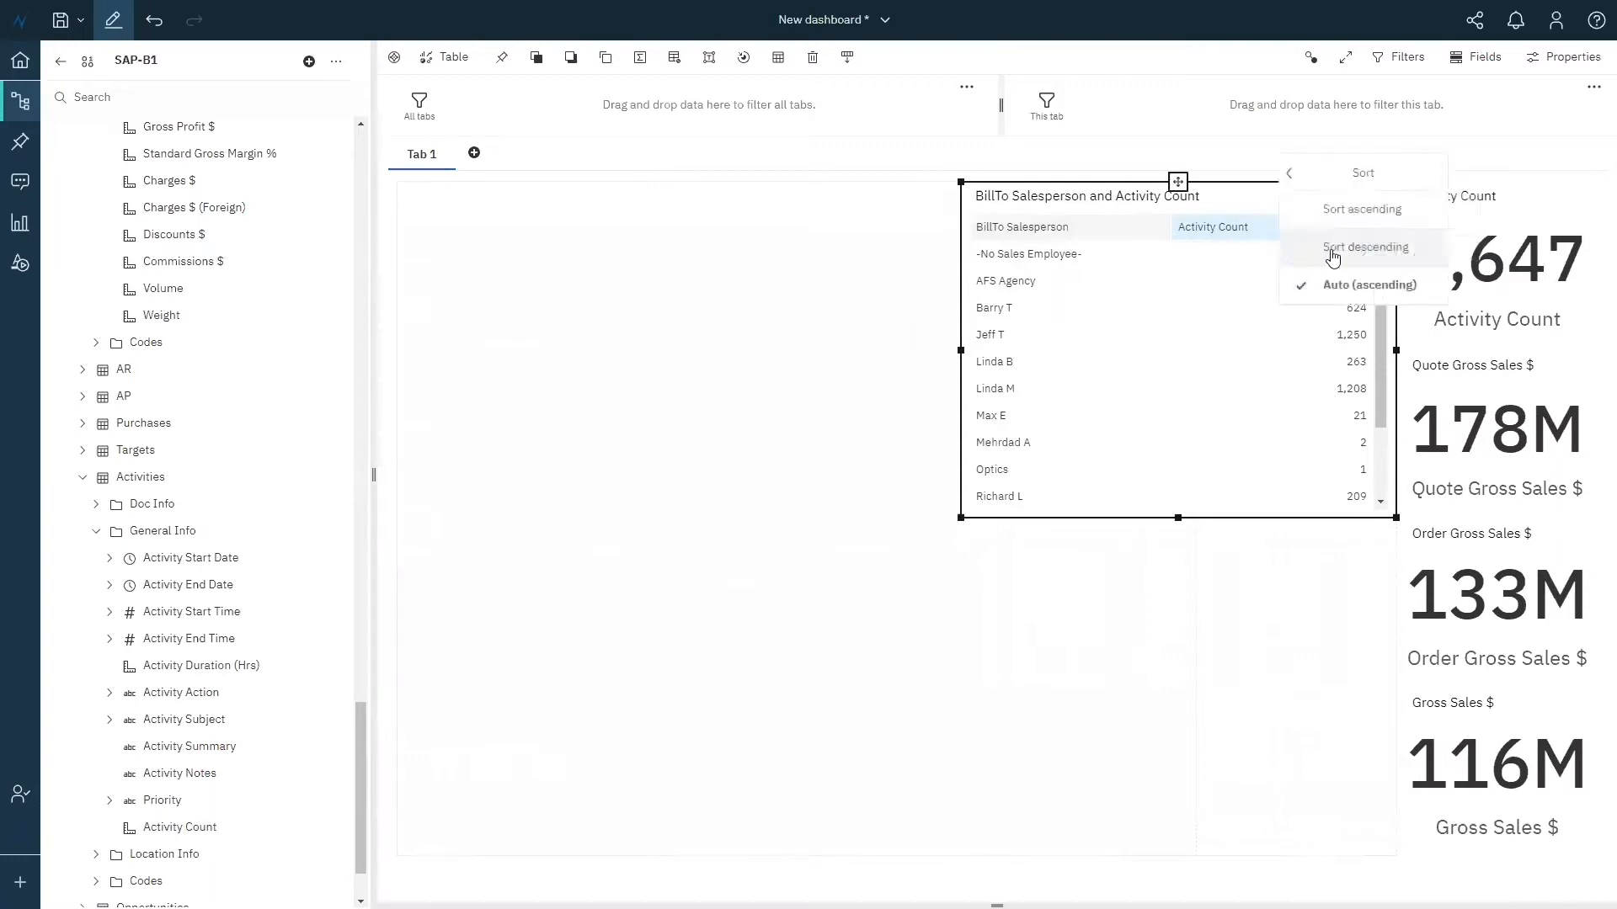
left_click(1339, 250)
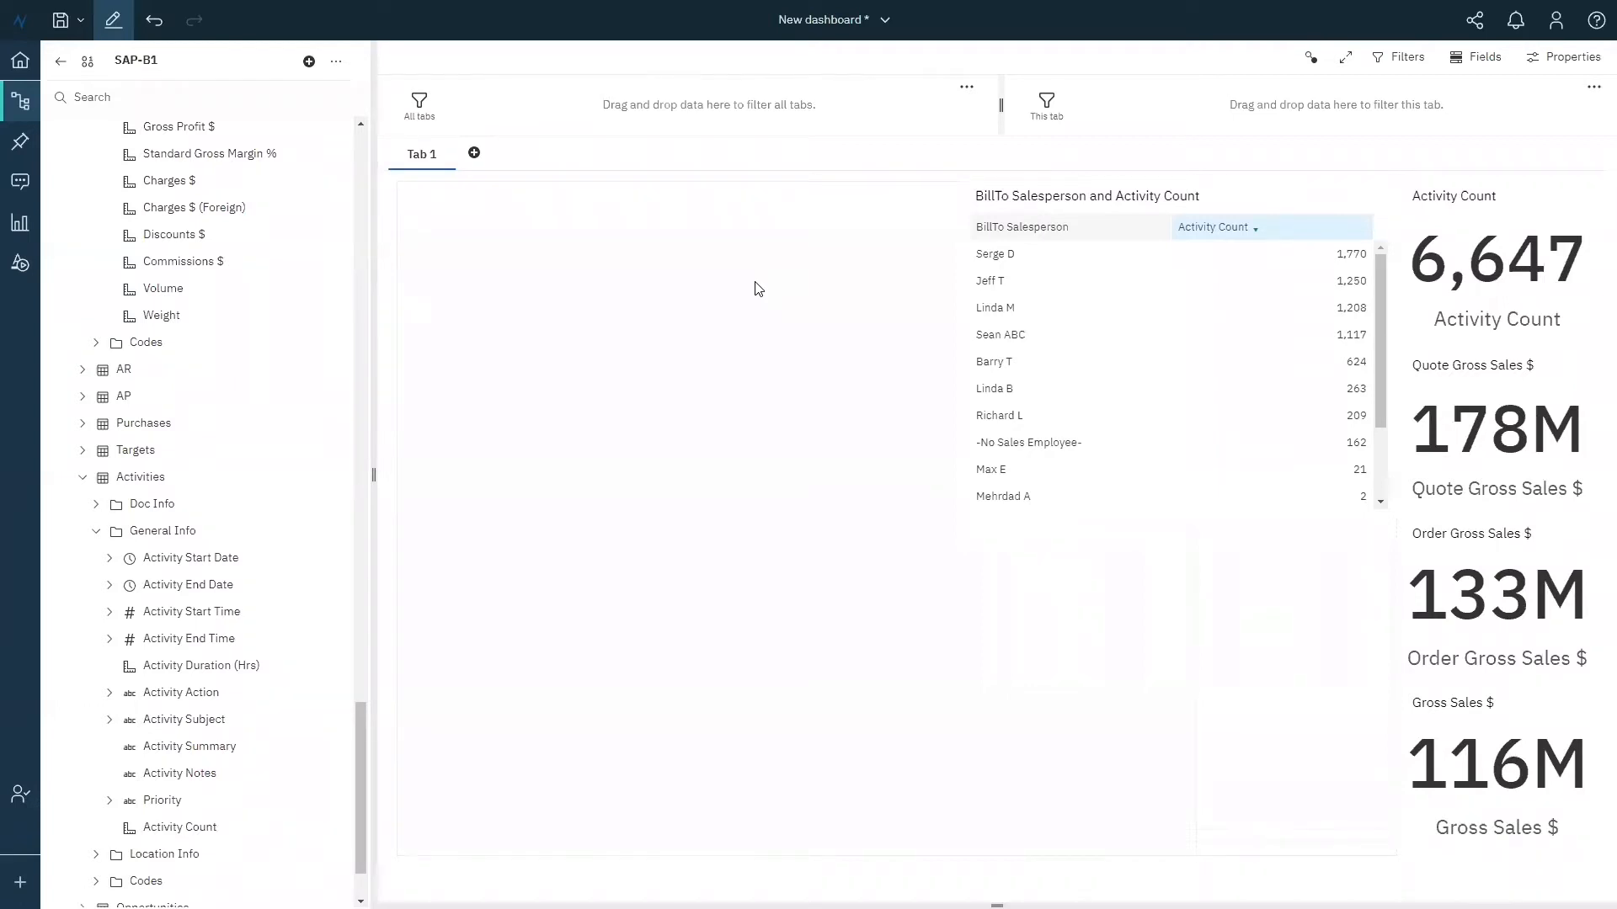
- Filter the dashboard by the salesperson in the table's first row, and clear that filter again
left_click_drag(1019, 263, 1021, 258)
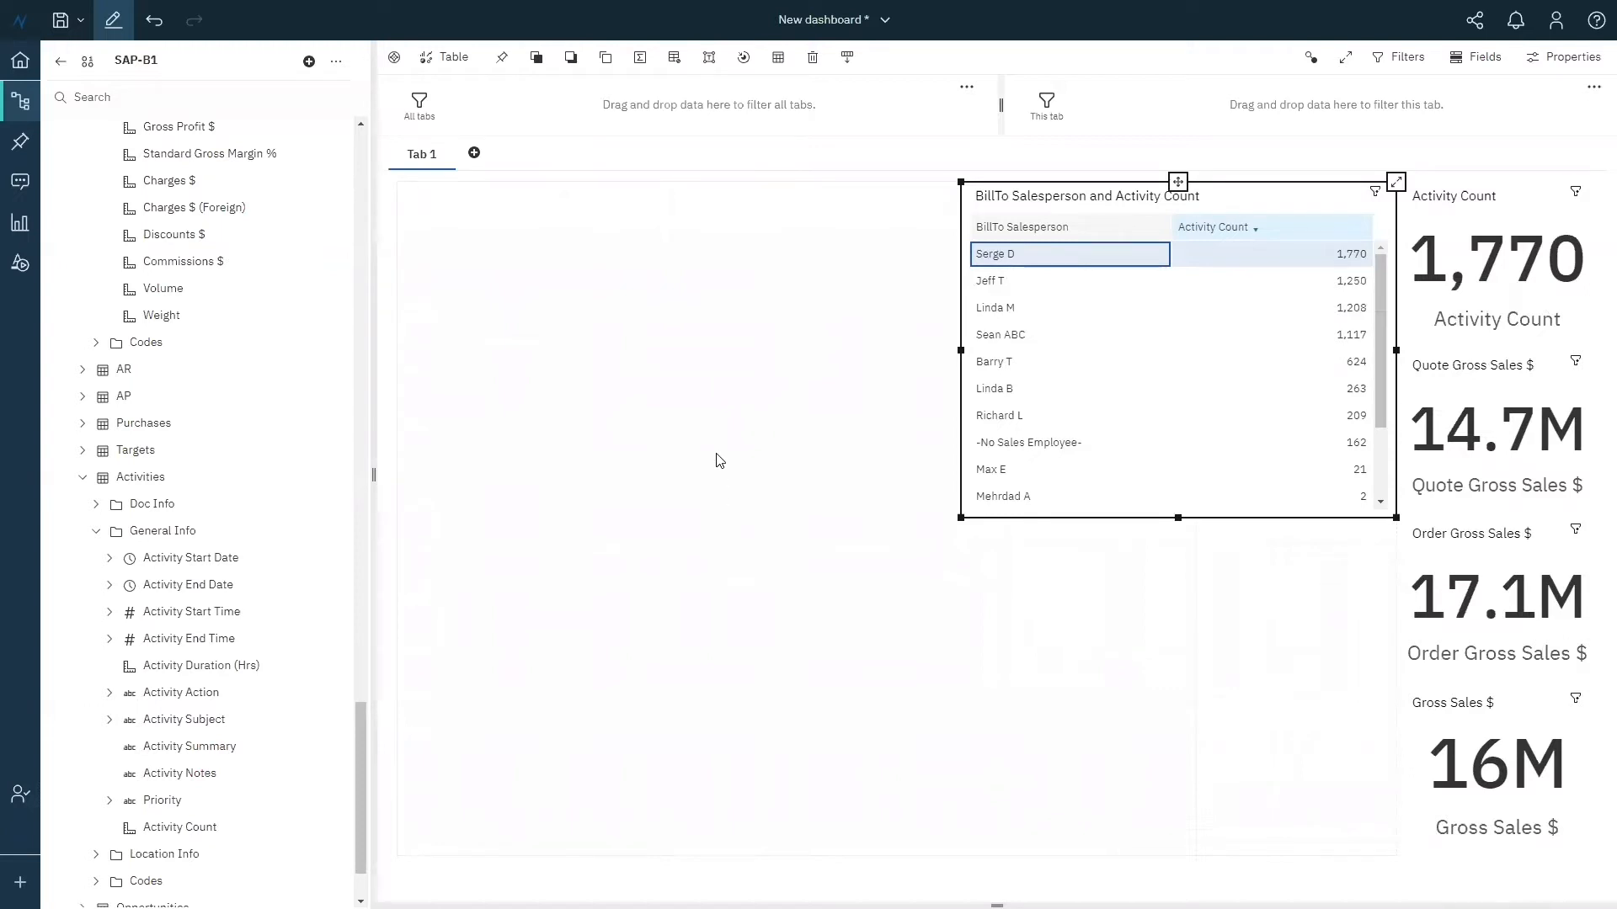
left_click(1065, 257)
left_click(782, 330)
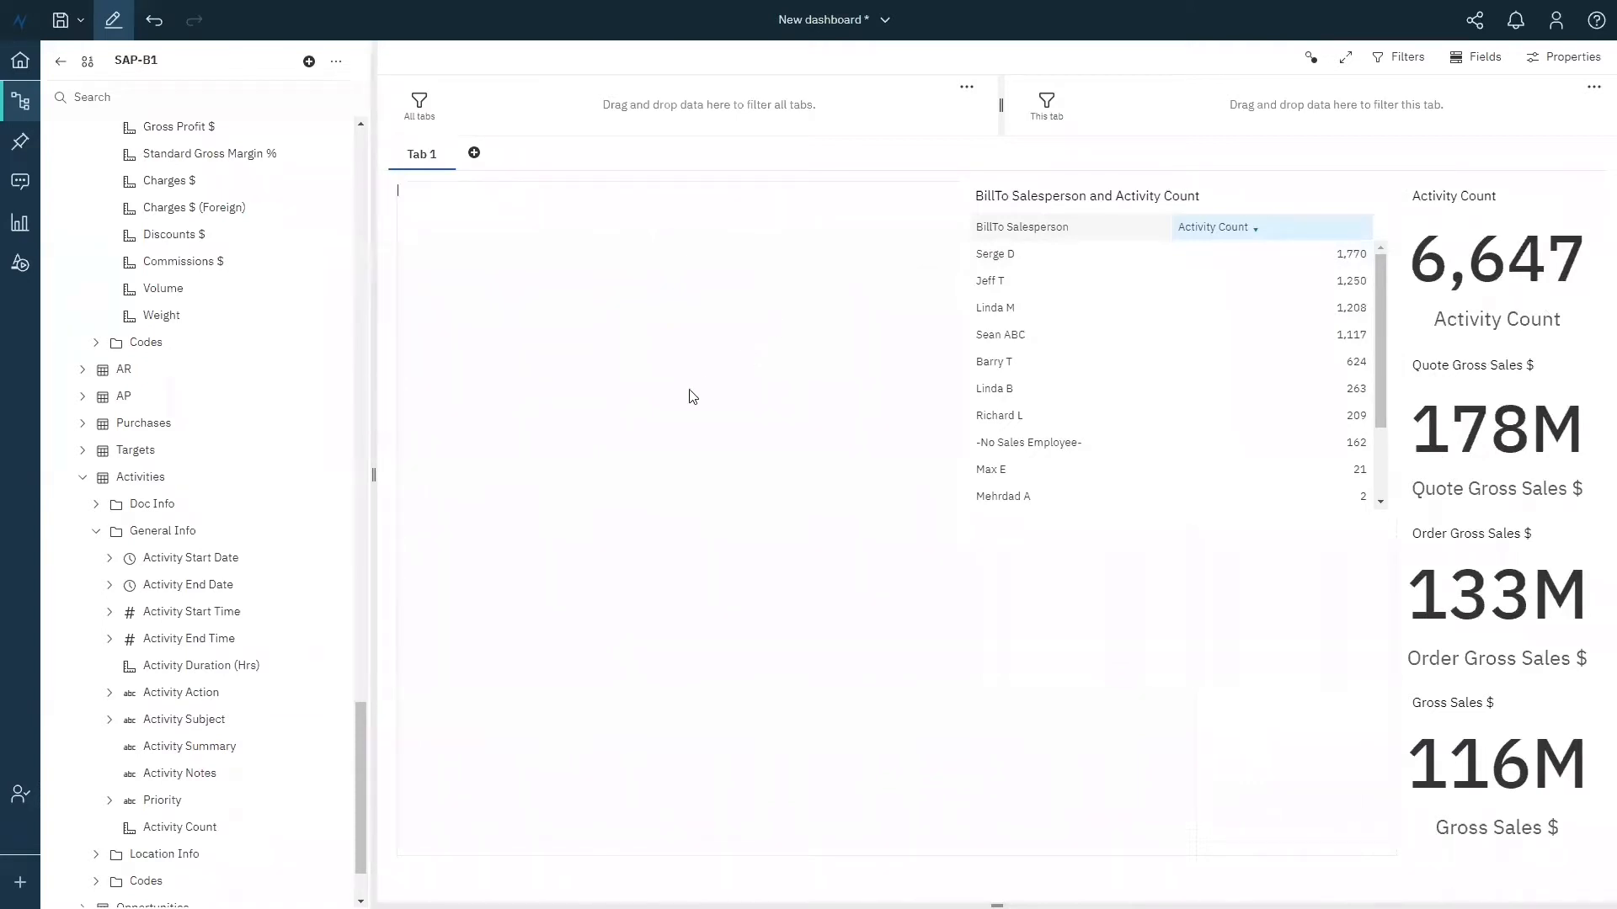
- Add Quote Gross Sales $, Order Gross Sales $ and Gross Sales $ as columns to the salesperson table
left_click_drag(361, 727, 377, 386)
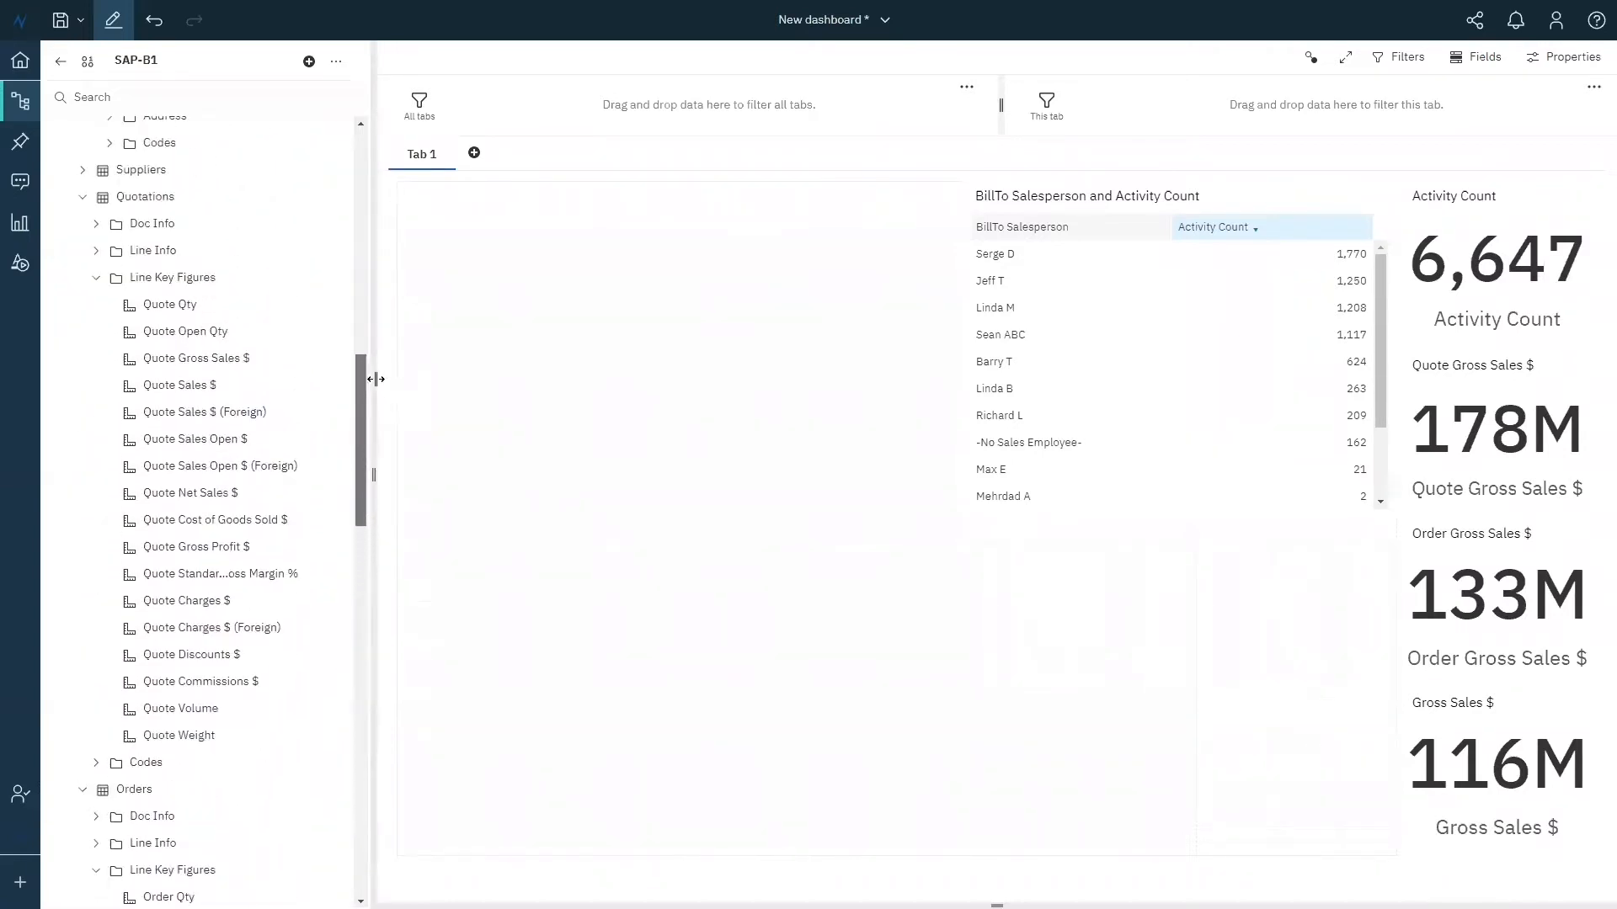
left_click_drag(239, 362, 1343, 245)
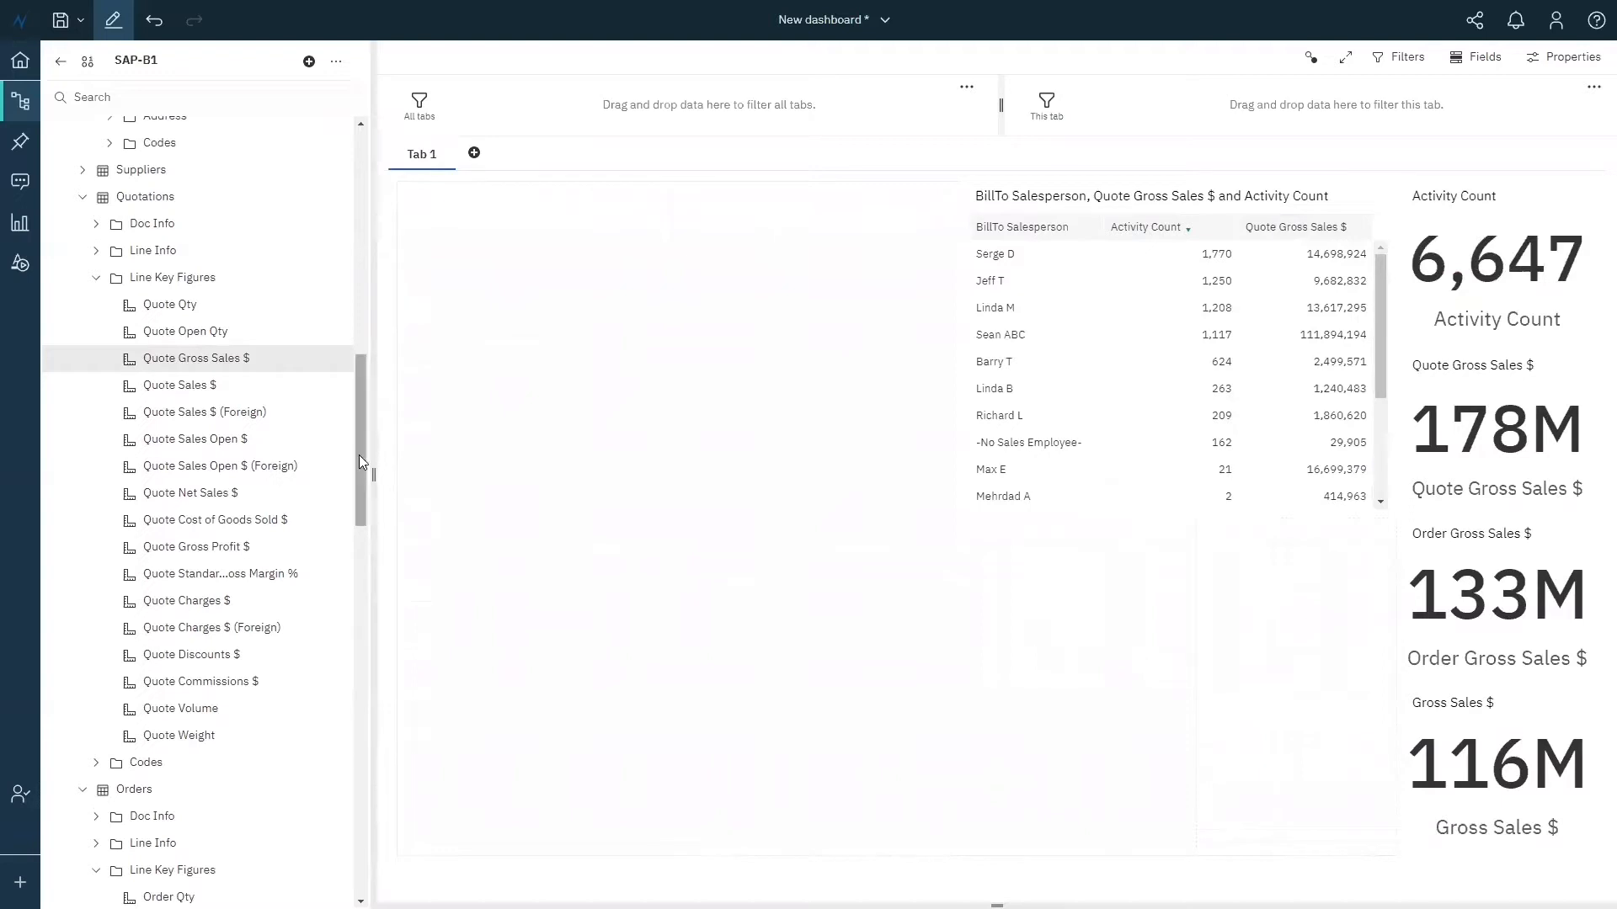
scroll(360, 474, "down", 1)
left_click_drag(361, 474, 359, 541)
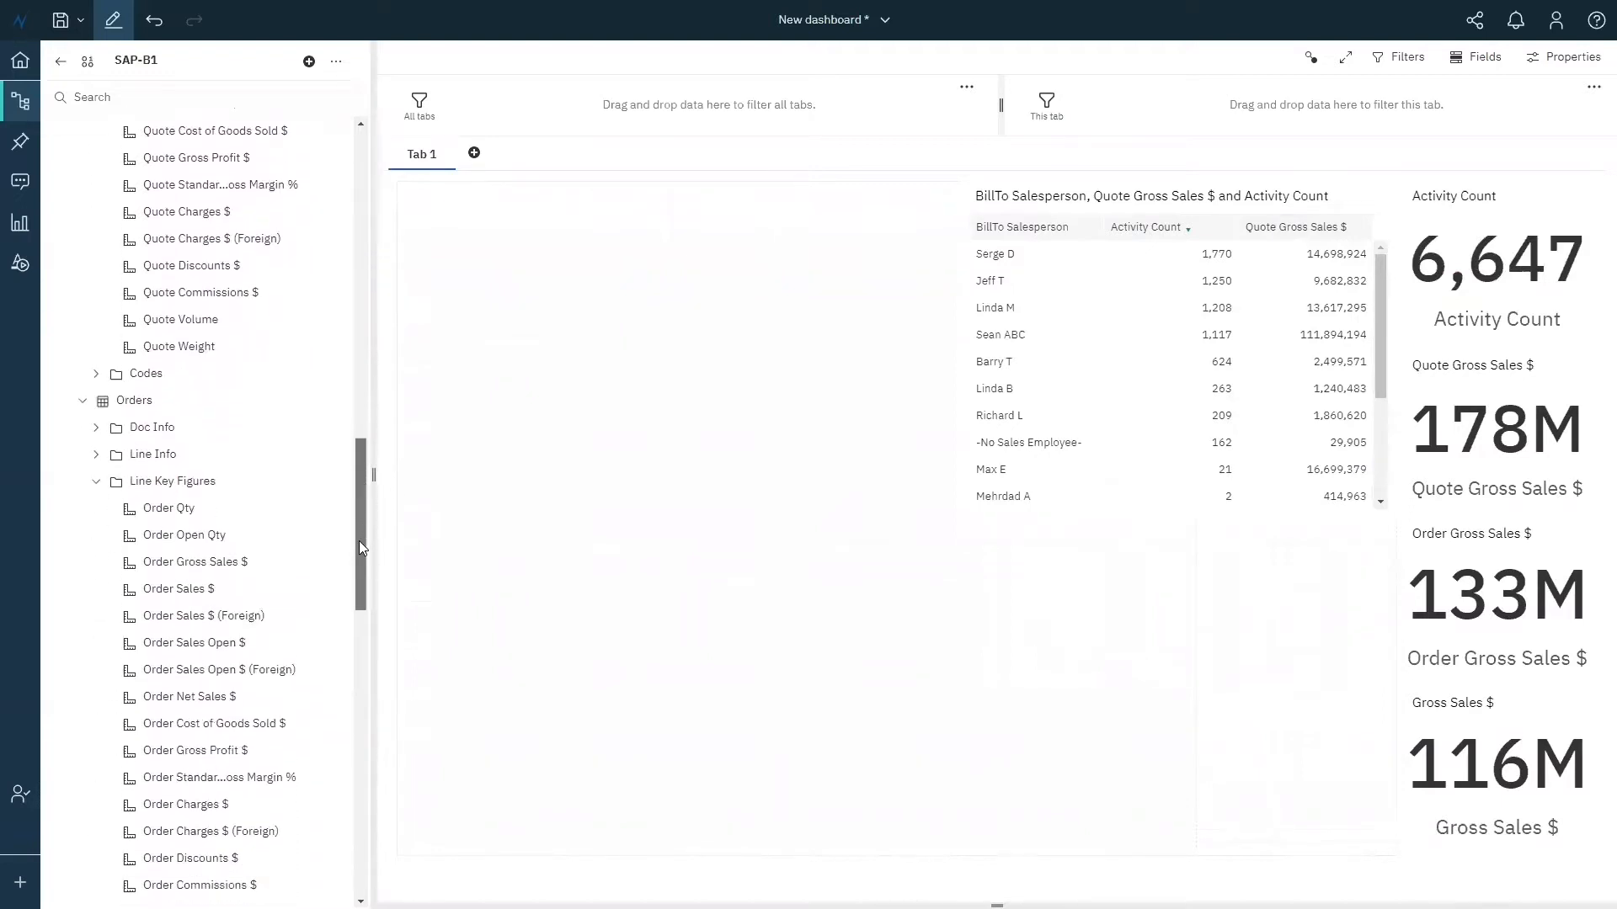
left_click_drag(227, 559, 1364, 276)
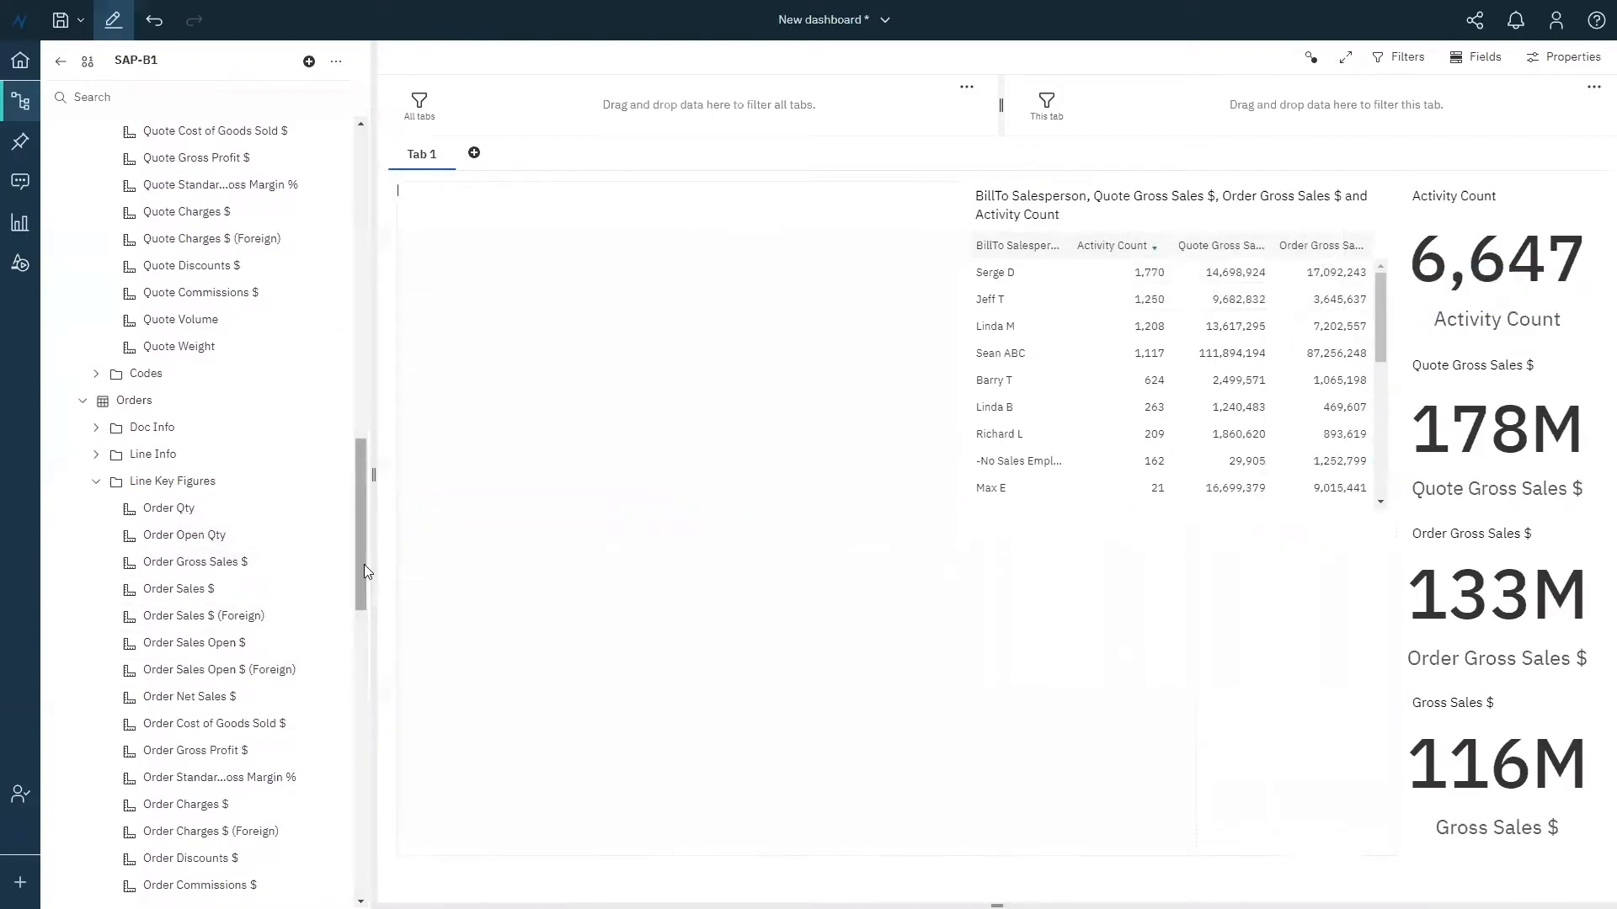
left_click_drag(364, 564, 367, 692)
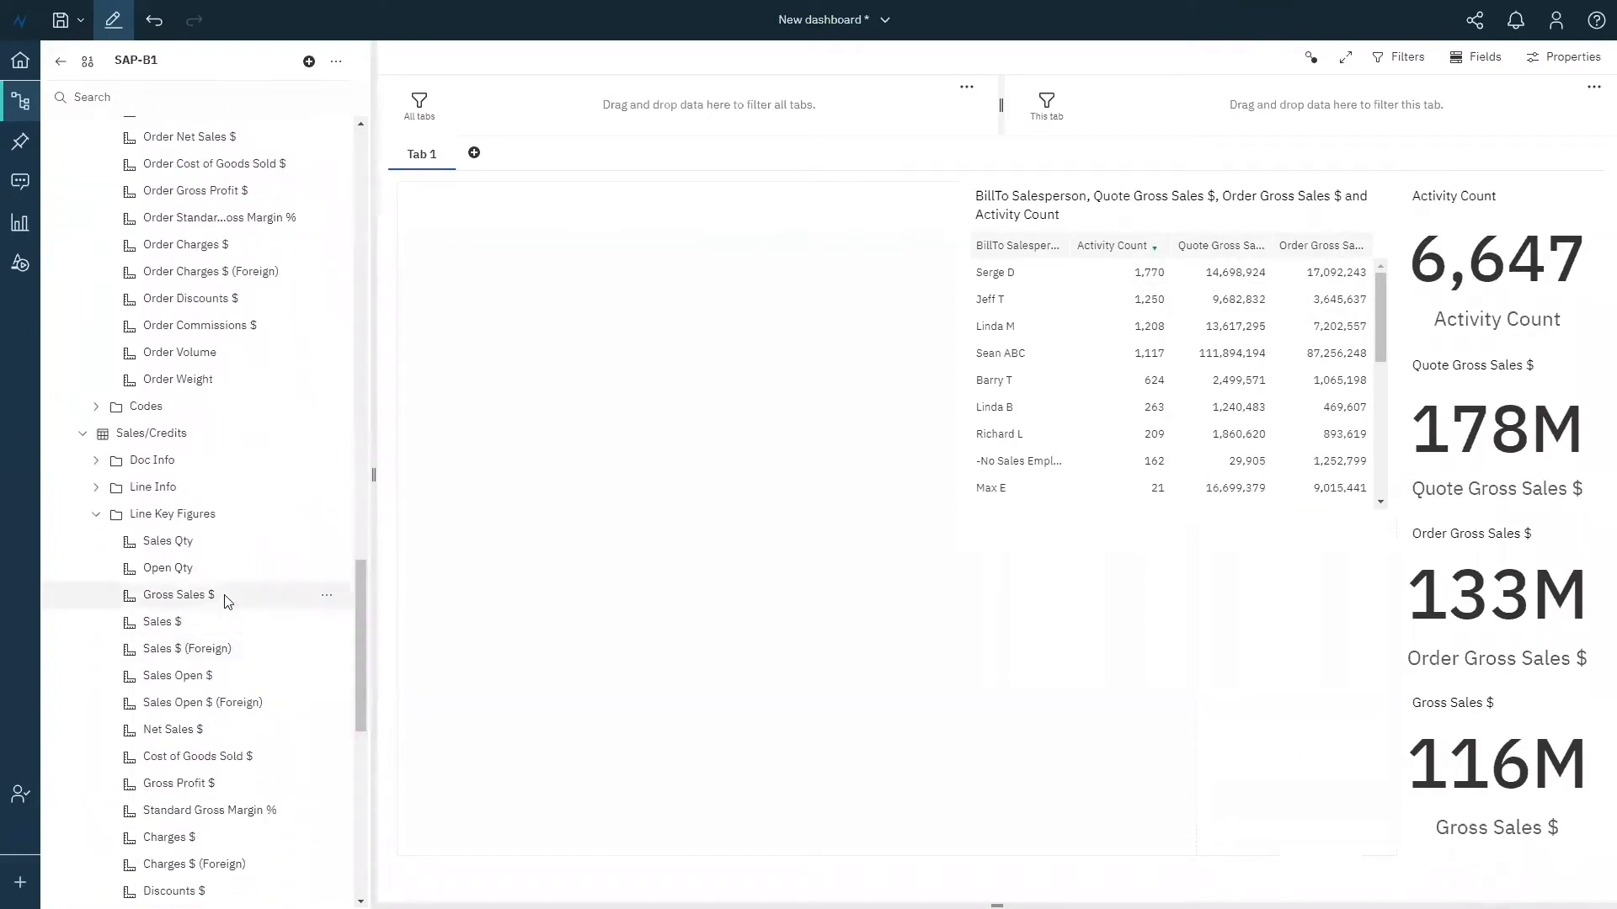
left_click_drag(379, 586, 1349, 311)
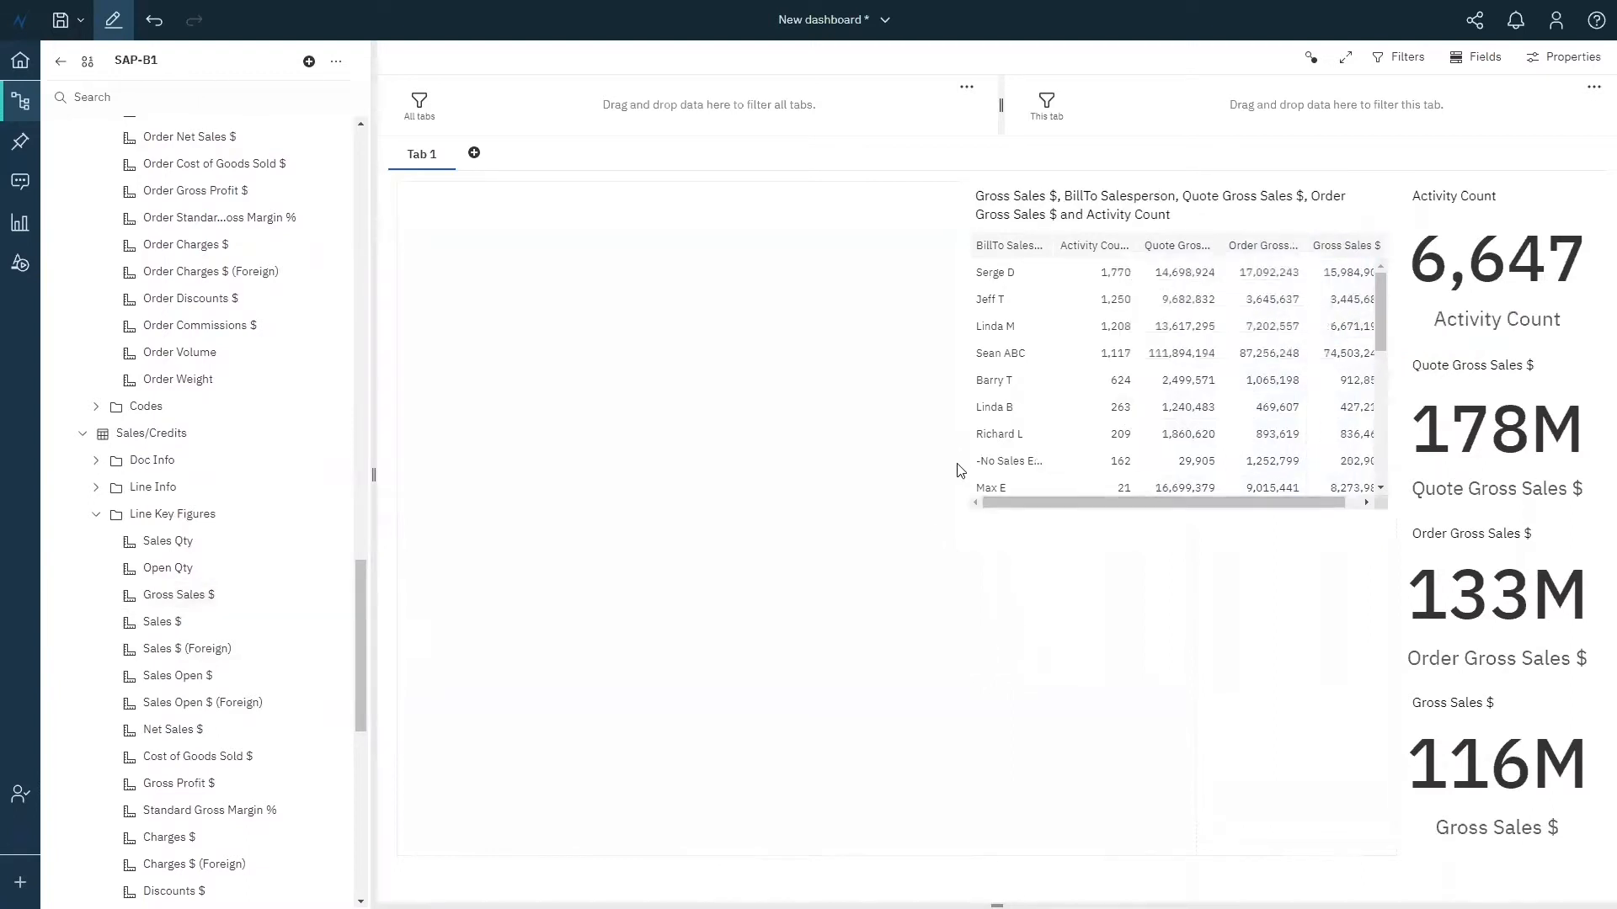
- Widen the salesperson table to about 38.4% of the canvas width so all five columns fit
left_click(979, 212)
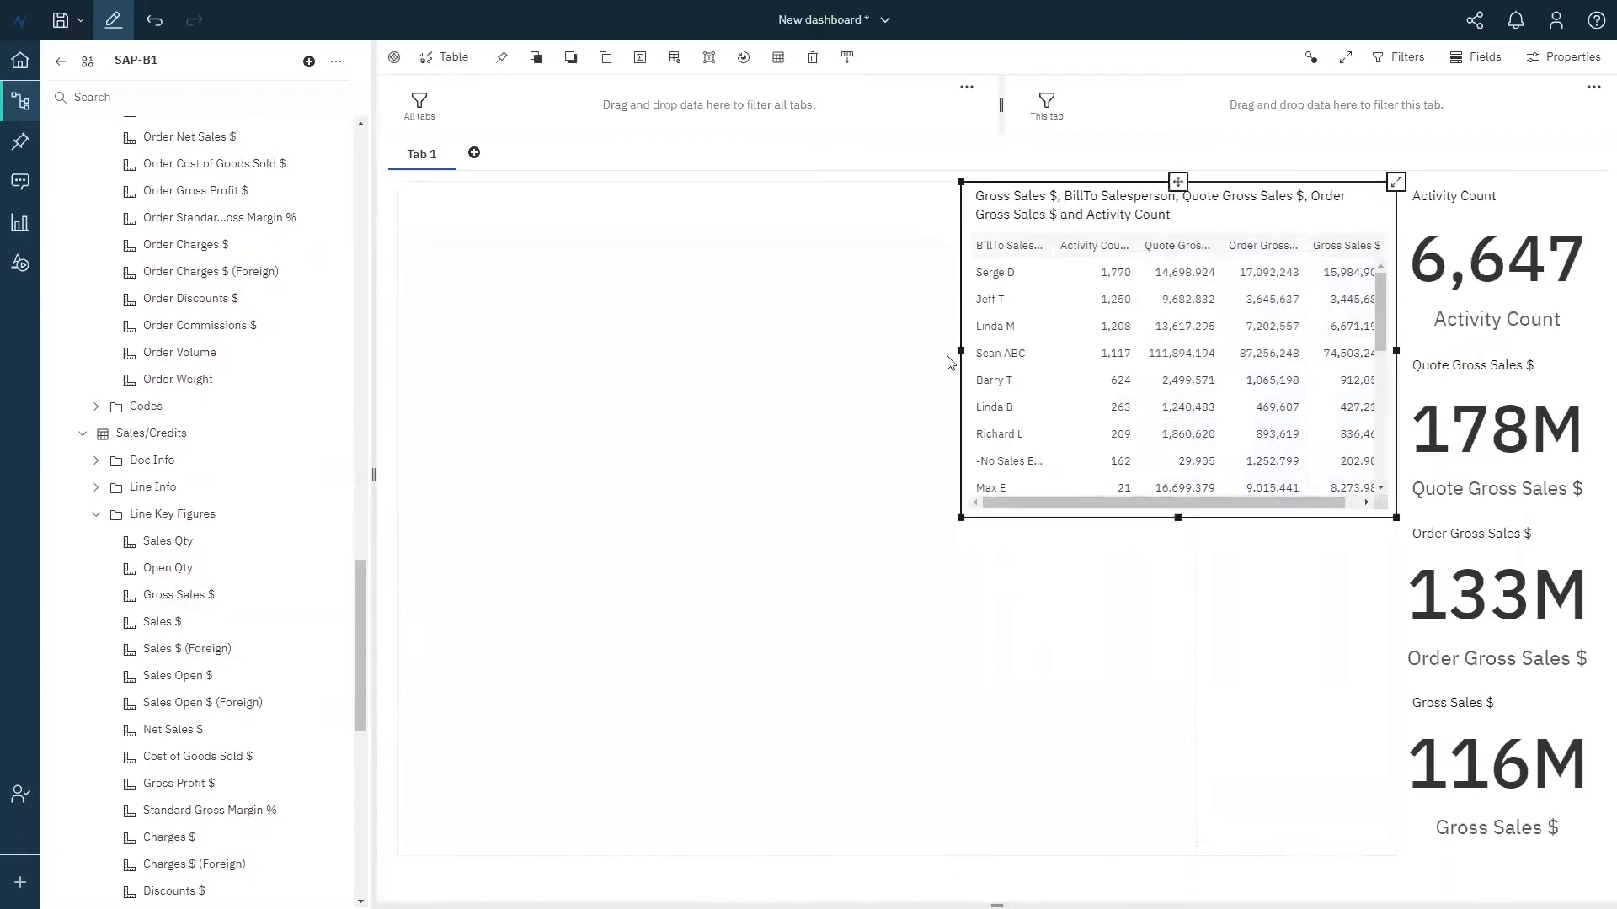
left_click_drag(959, 348, 936, 349)
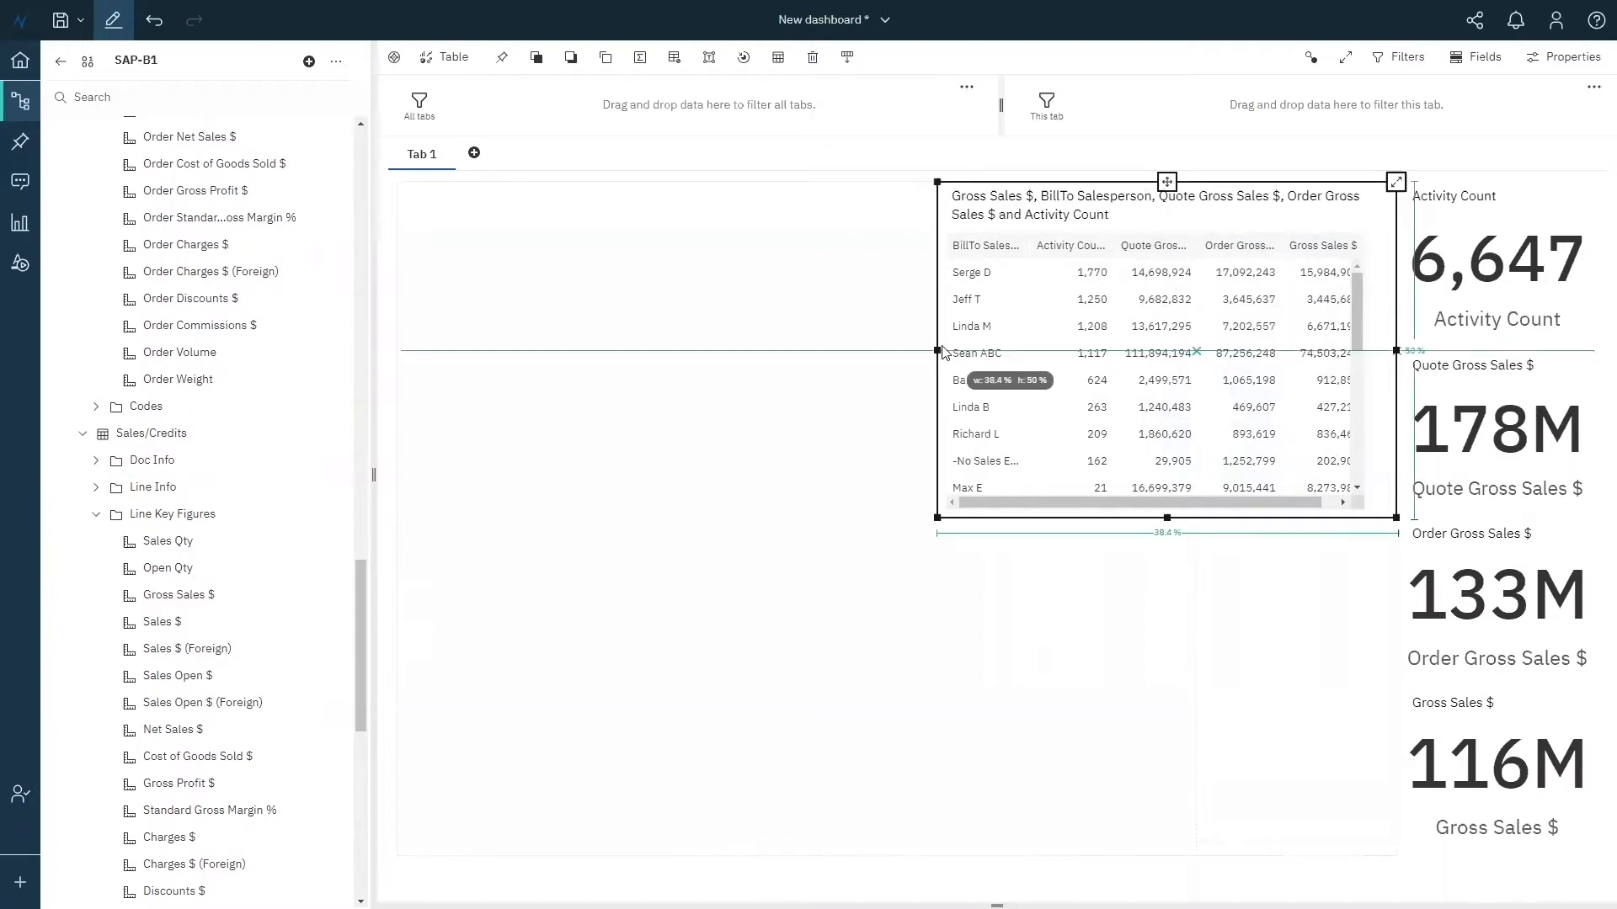
left_click(862, 364)
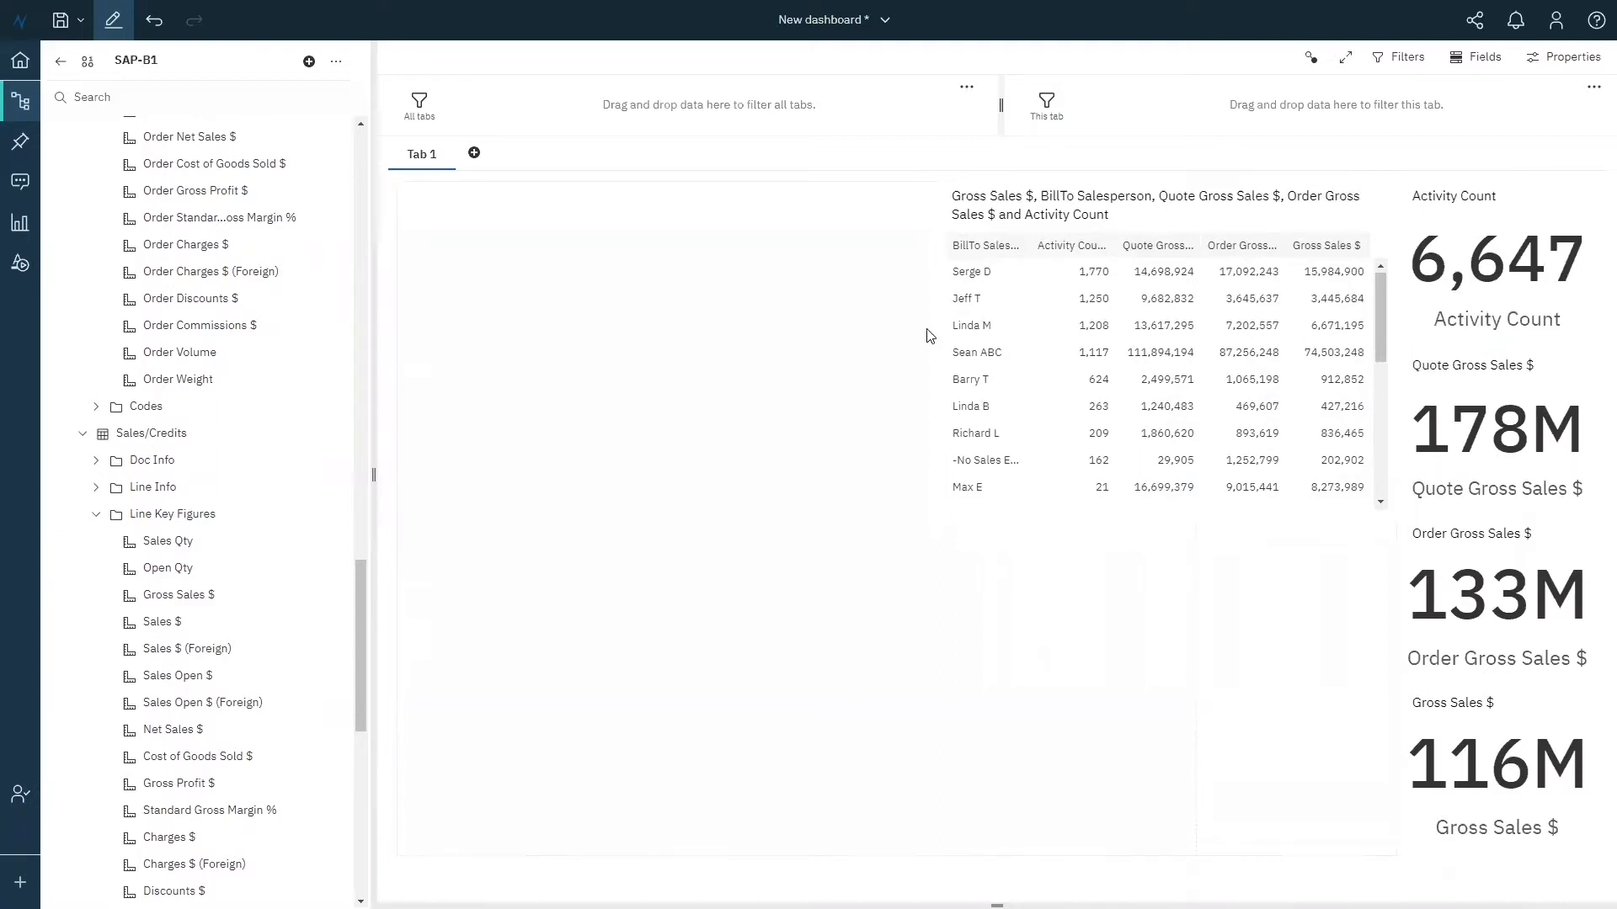
- Check the key figures for the first-row salesperson by filtering on that row and clearing the selection
left_click_drag(1006, 278, 1007, 280)
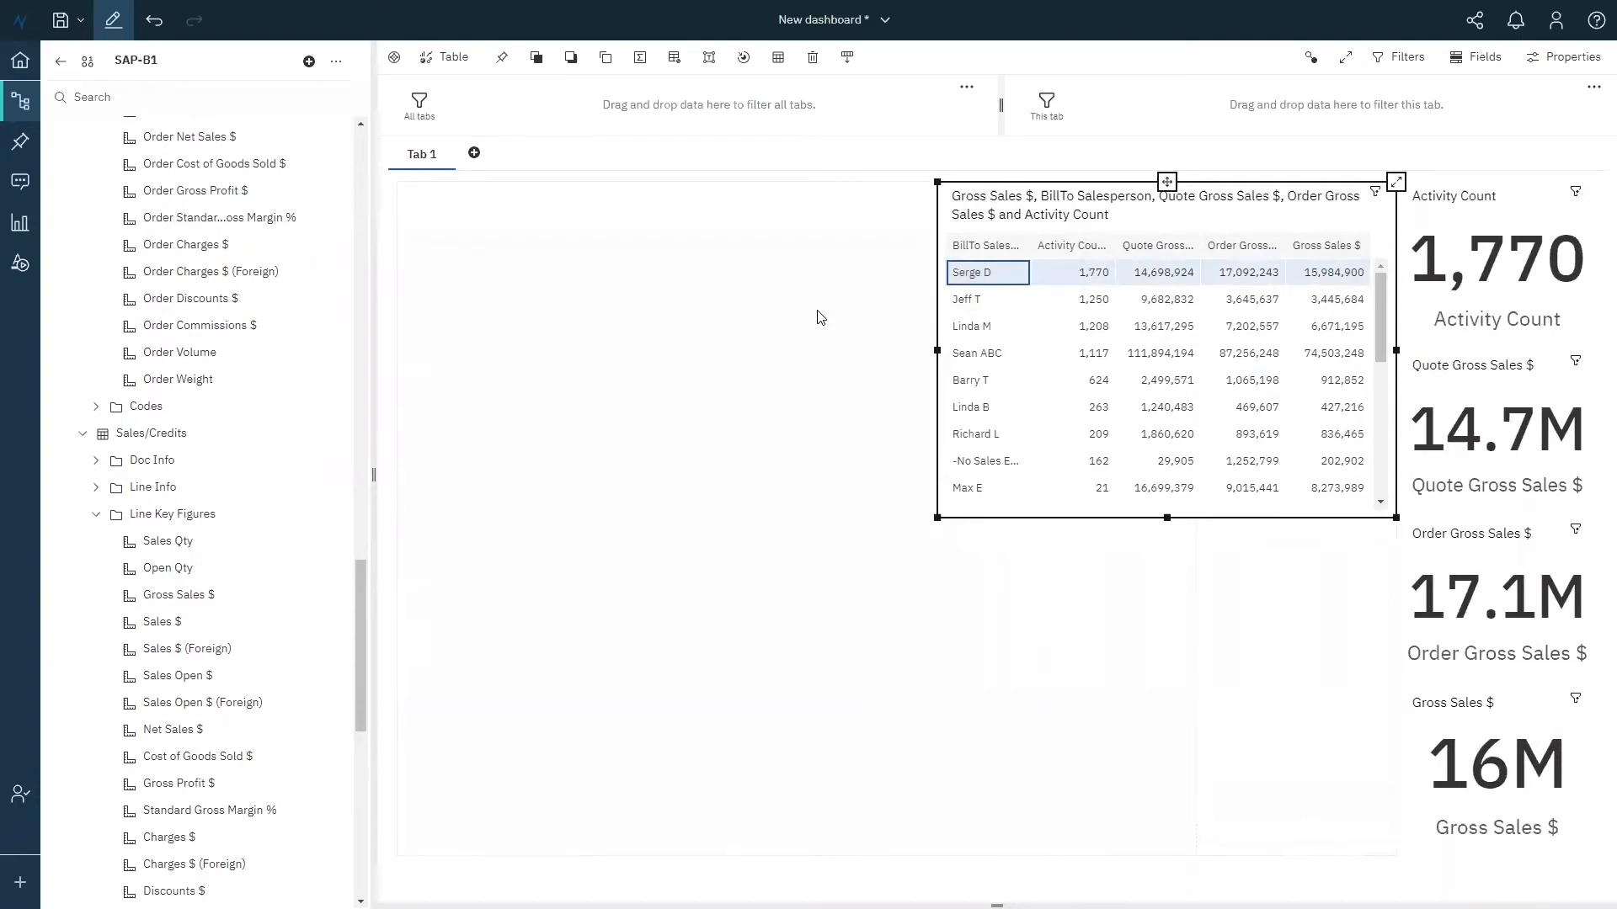
left_click(977, 277)
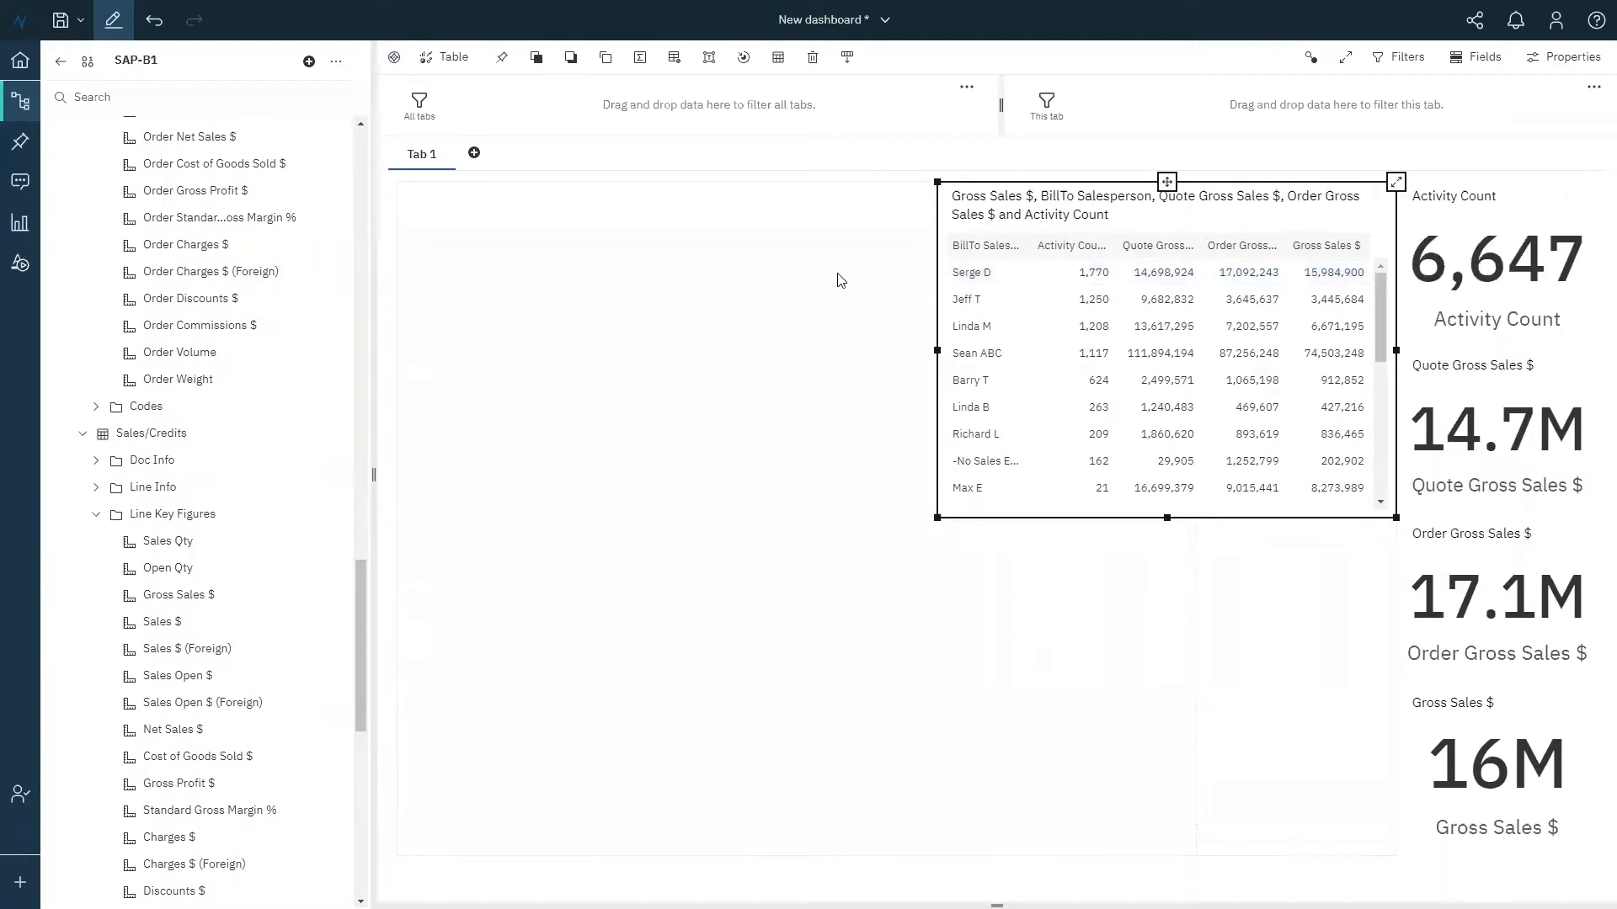
left_click(825, 280)
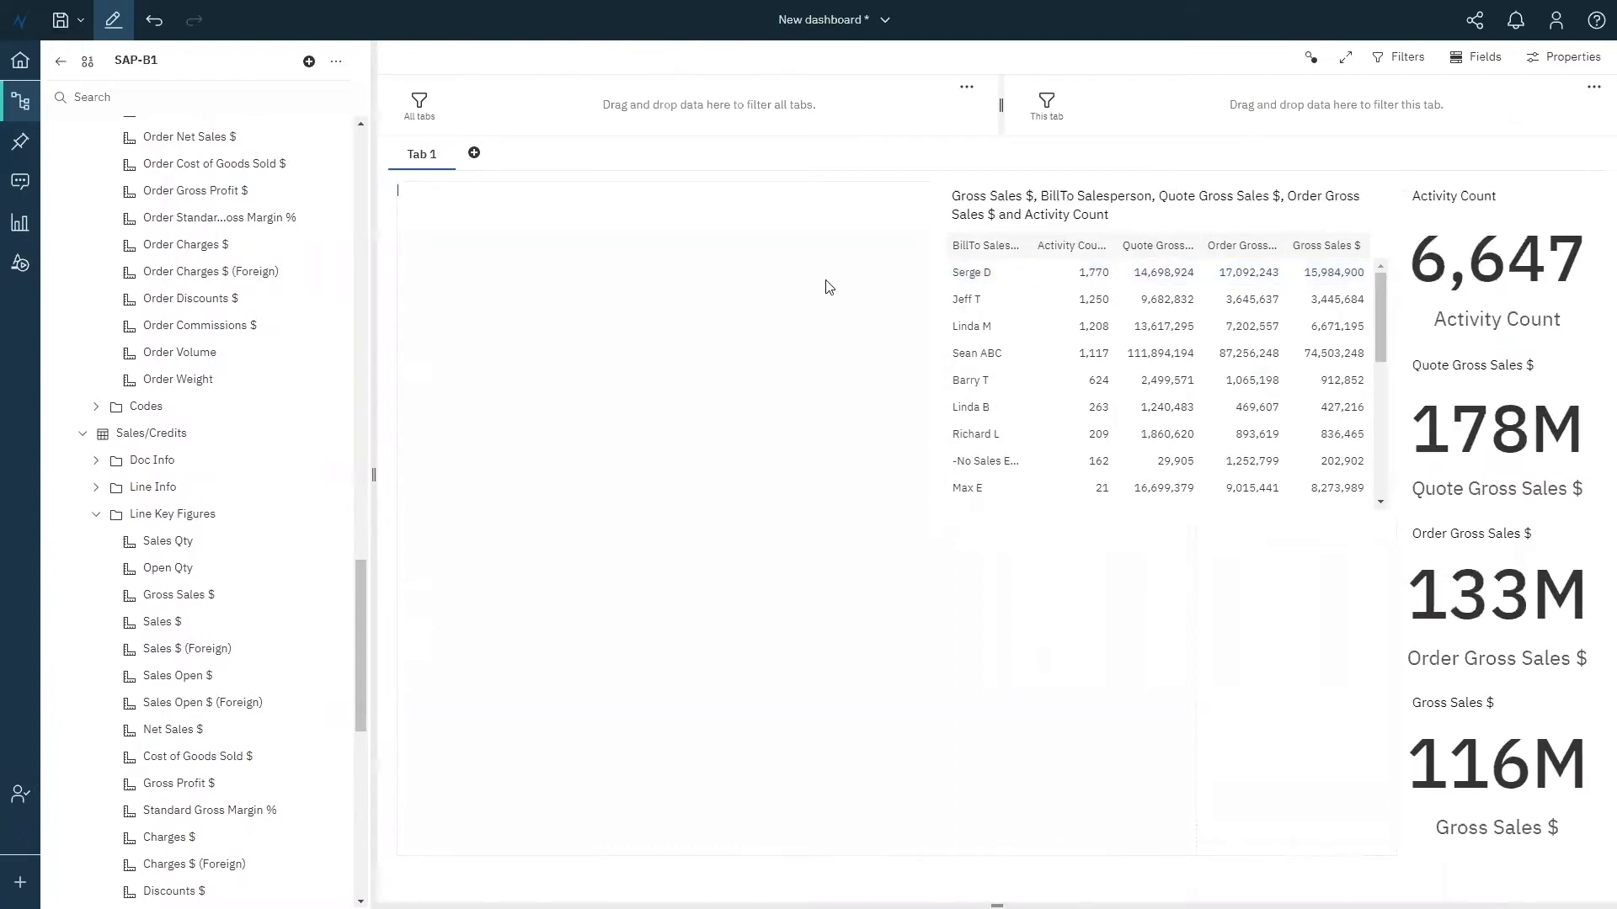
- Duplicate the salesperson table, place the copy below the original and replace its BillTo Salesperson column with BillTo Customer Description
left_click(1195, 216)
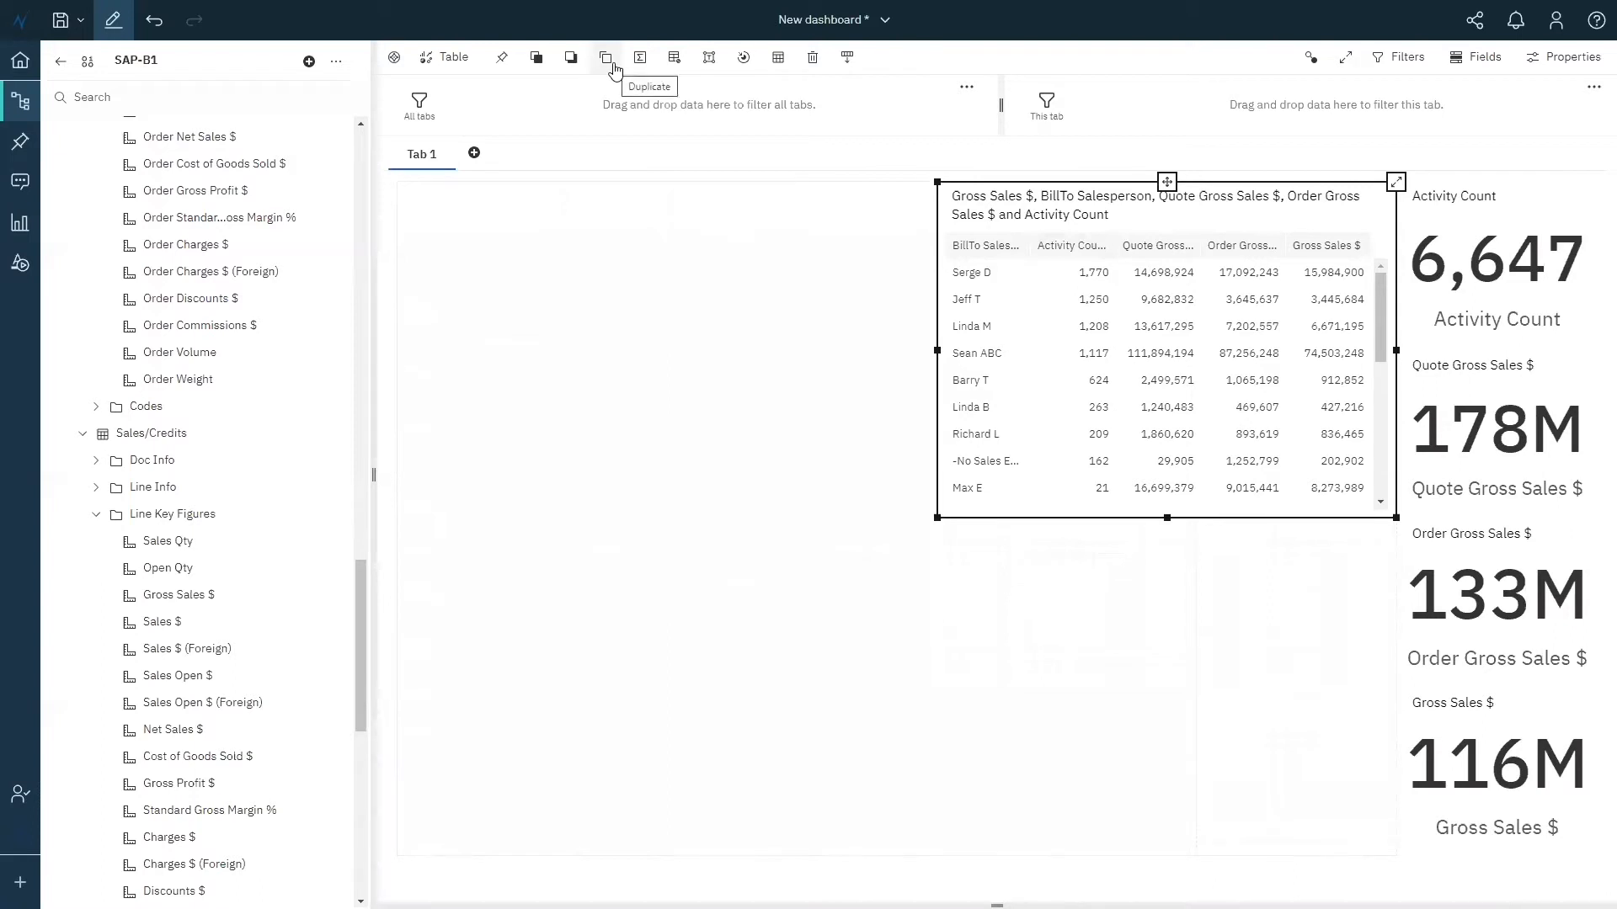
left_click(613, 68)
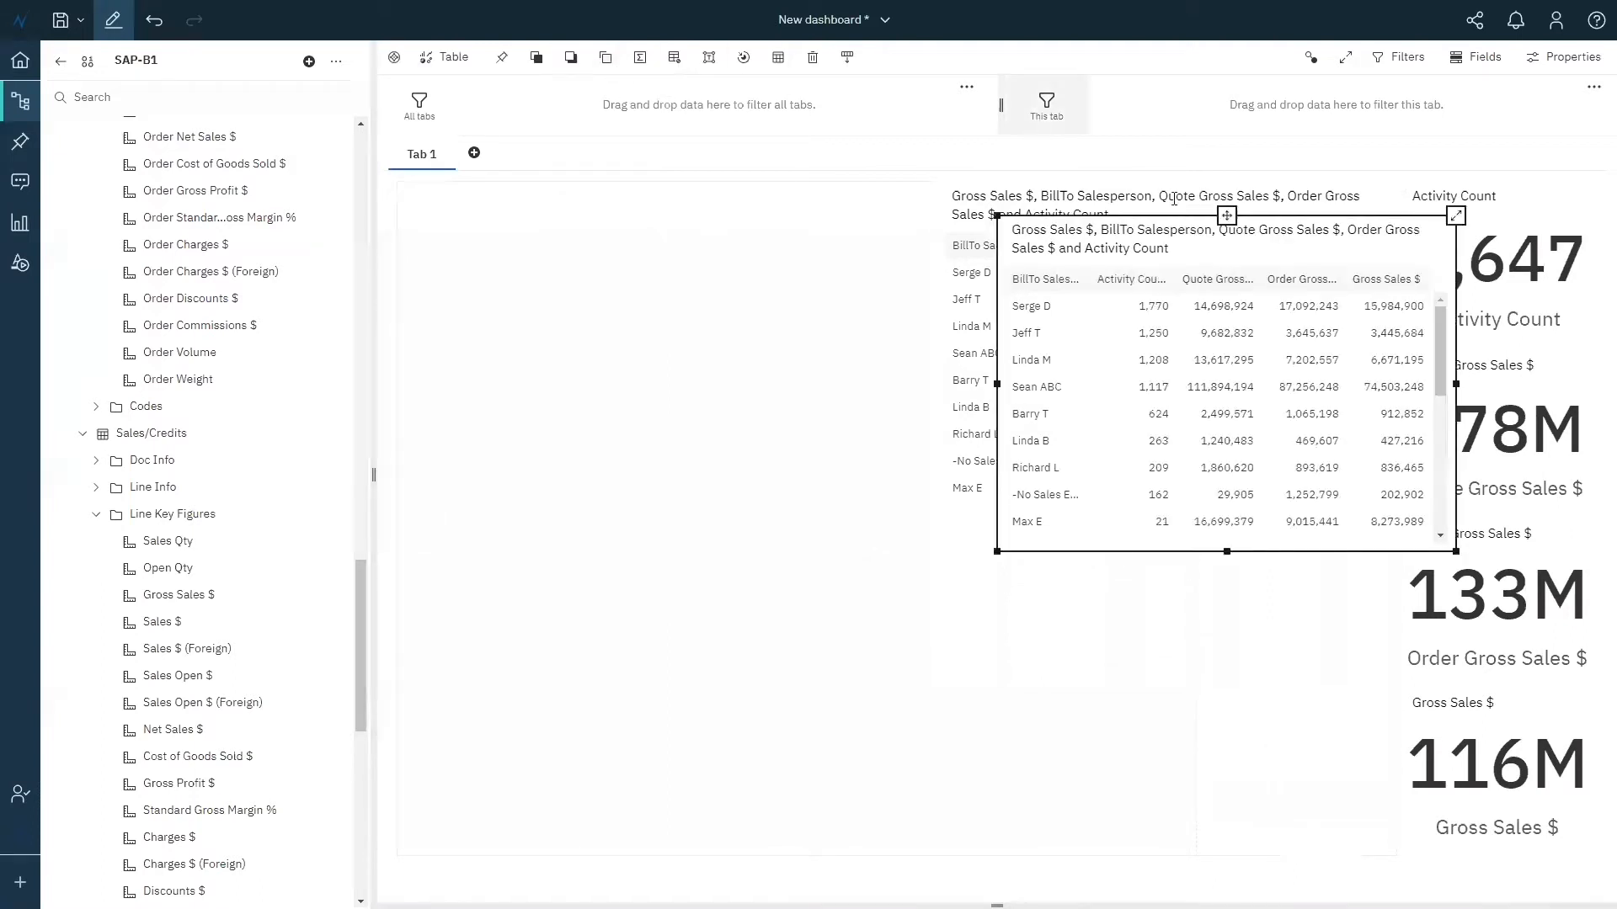
left_click_drag(1180, 283, 1166, 522)
left_click(783, 463)
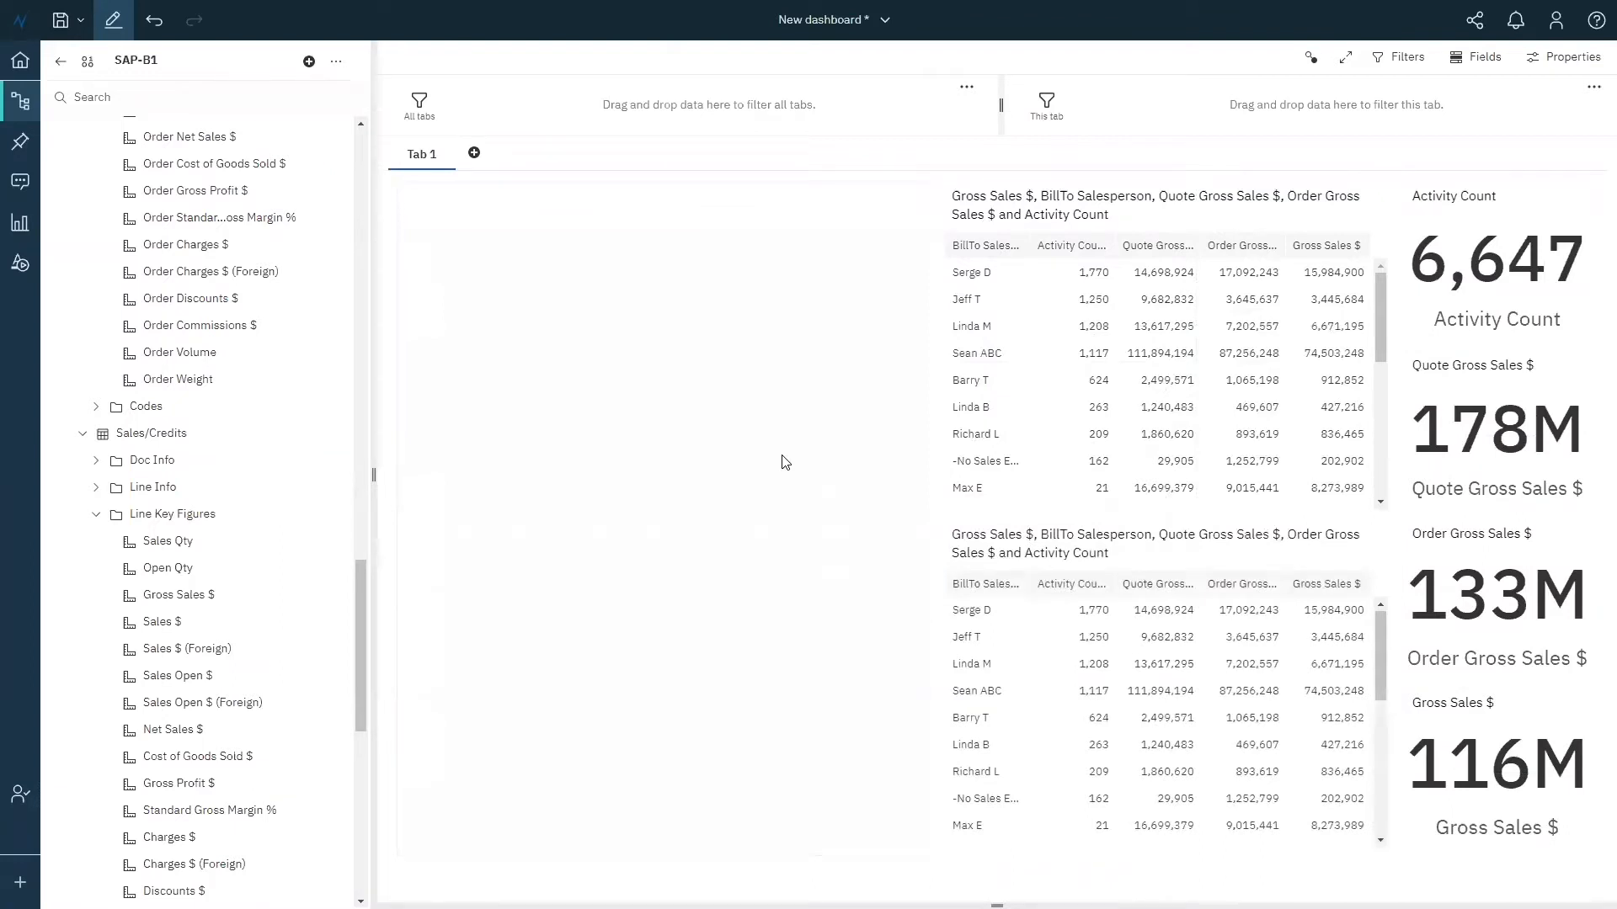
left_click_drag(357, 599, 402, 308)
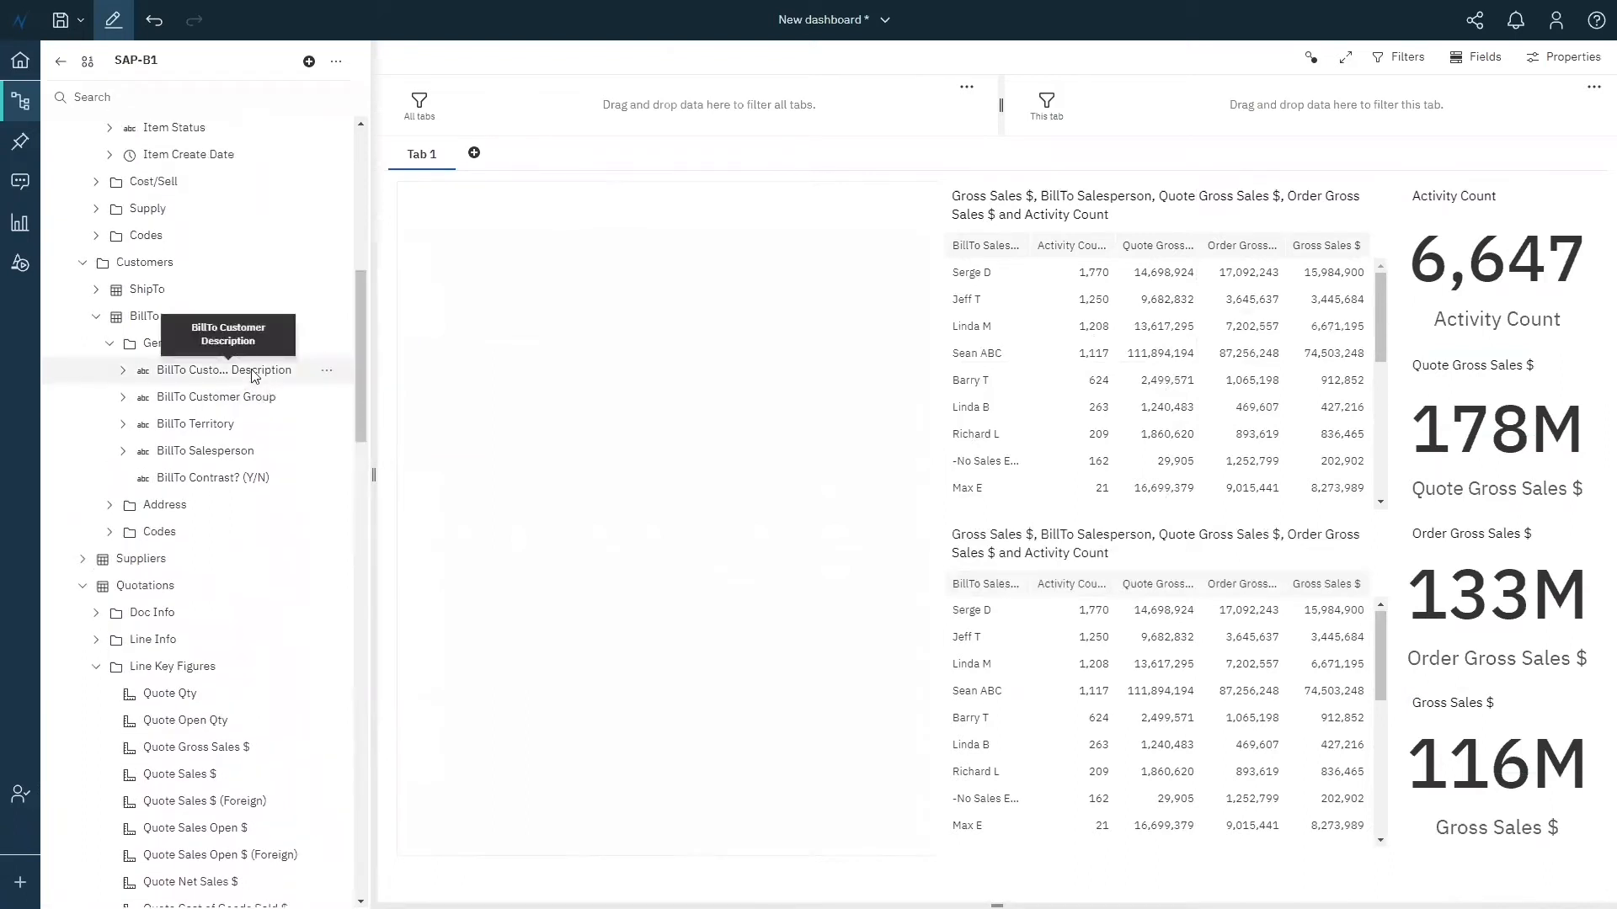
left_click_drag(255, 375, 987, 593)
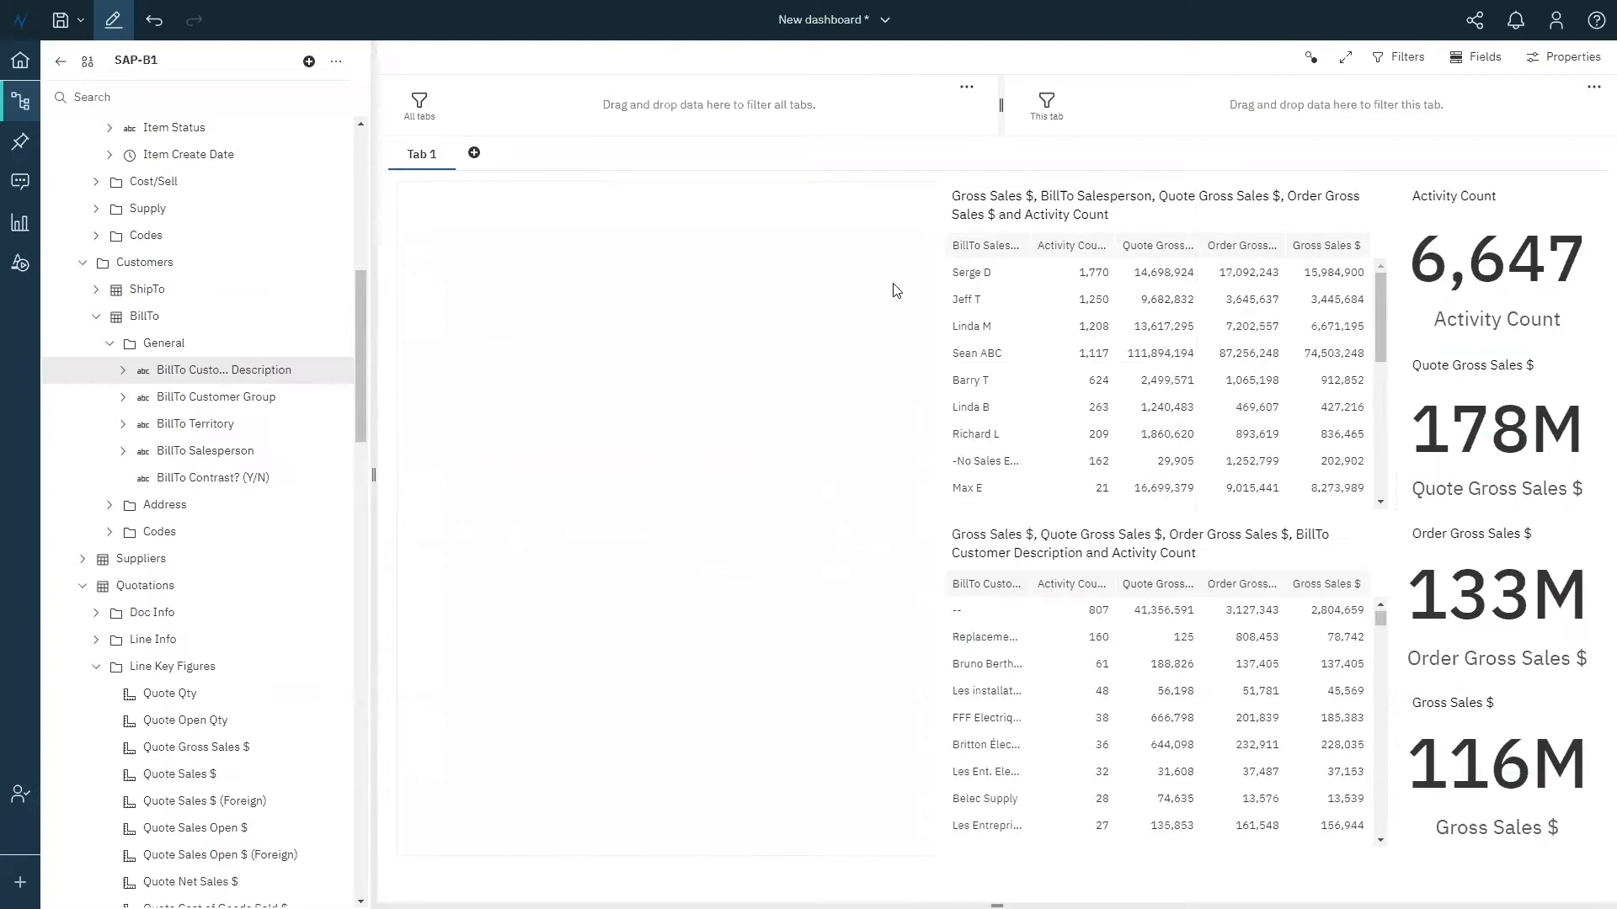
- Filter the dashboard to the salesperson in the first row of the upper table and deselect the table
left_click(997, 276)
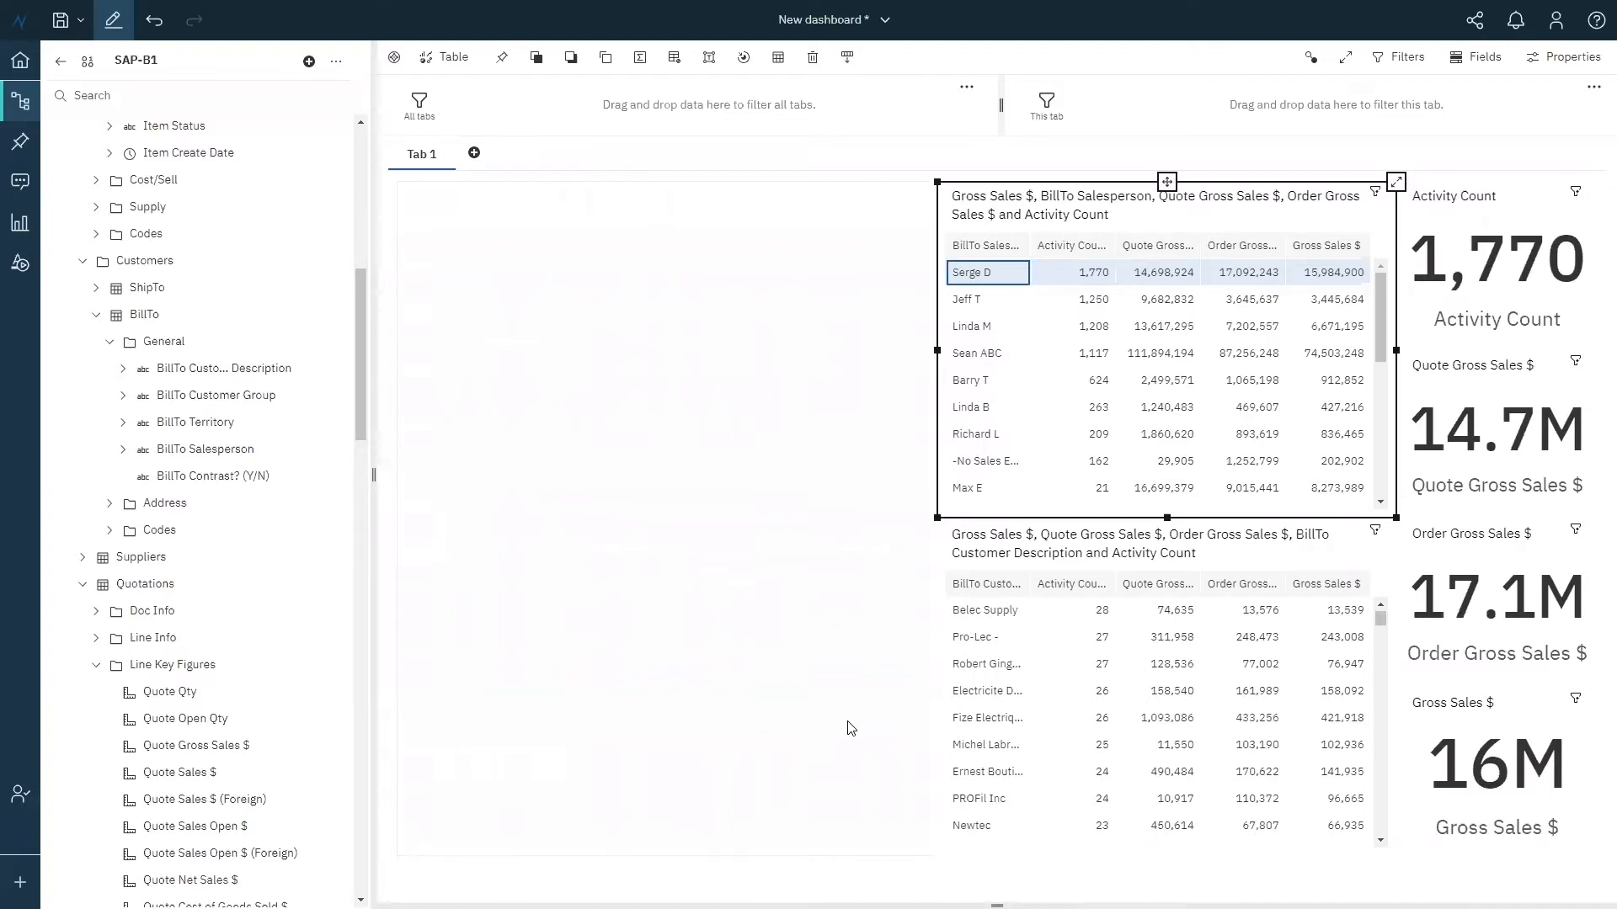
left_click(851, 728)
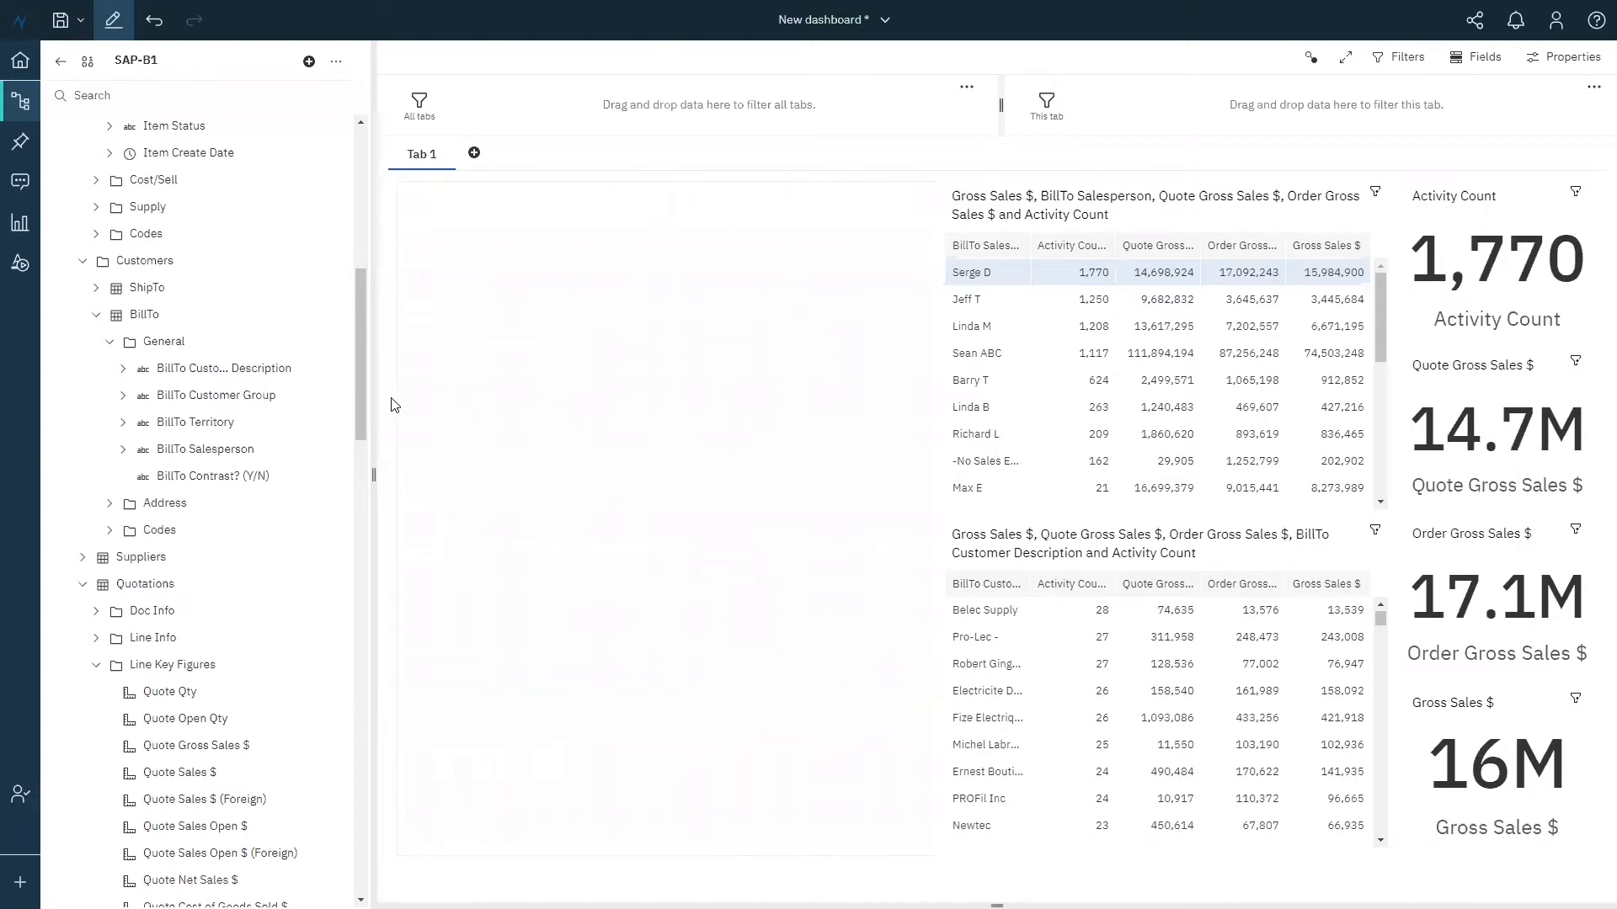
- Create a chart of Gross Sales $ by BillTo Customer Group in the empty canvas area and narrow it to clear the tables
left_click(261, 403)
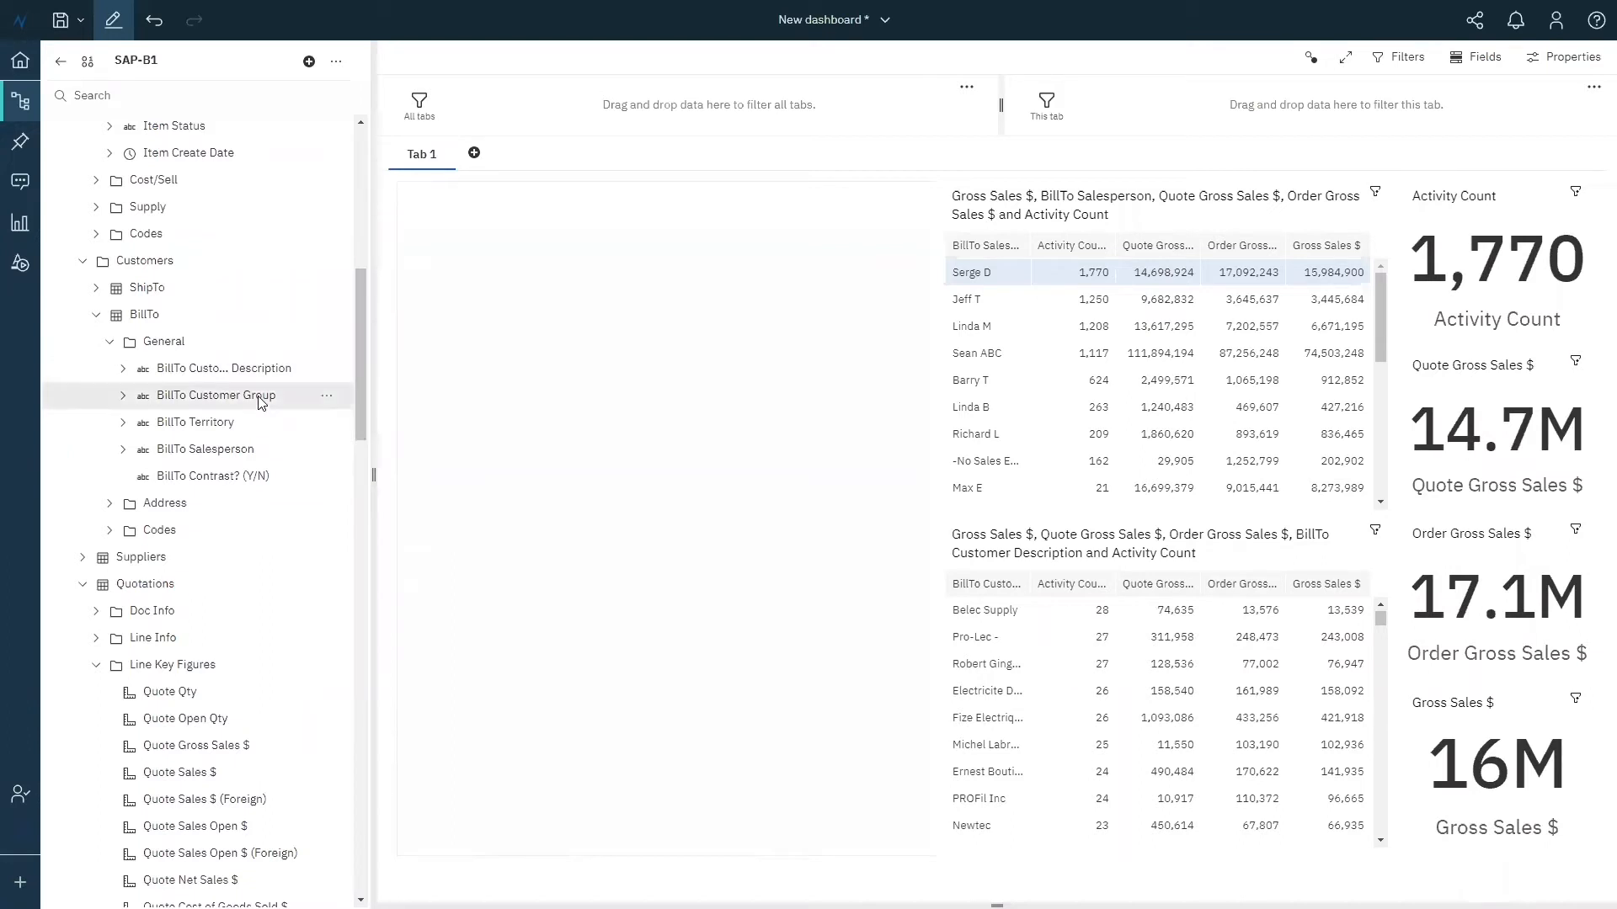
left_click_drag(360, 366, 363, 379)
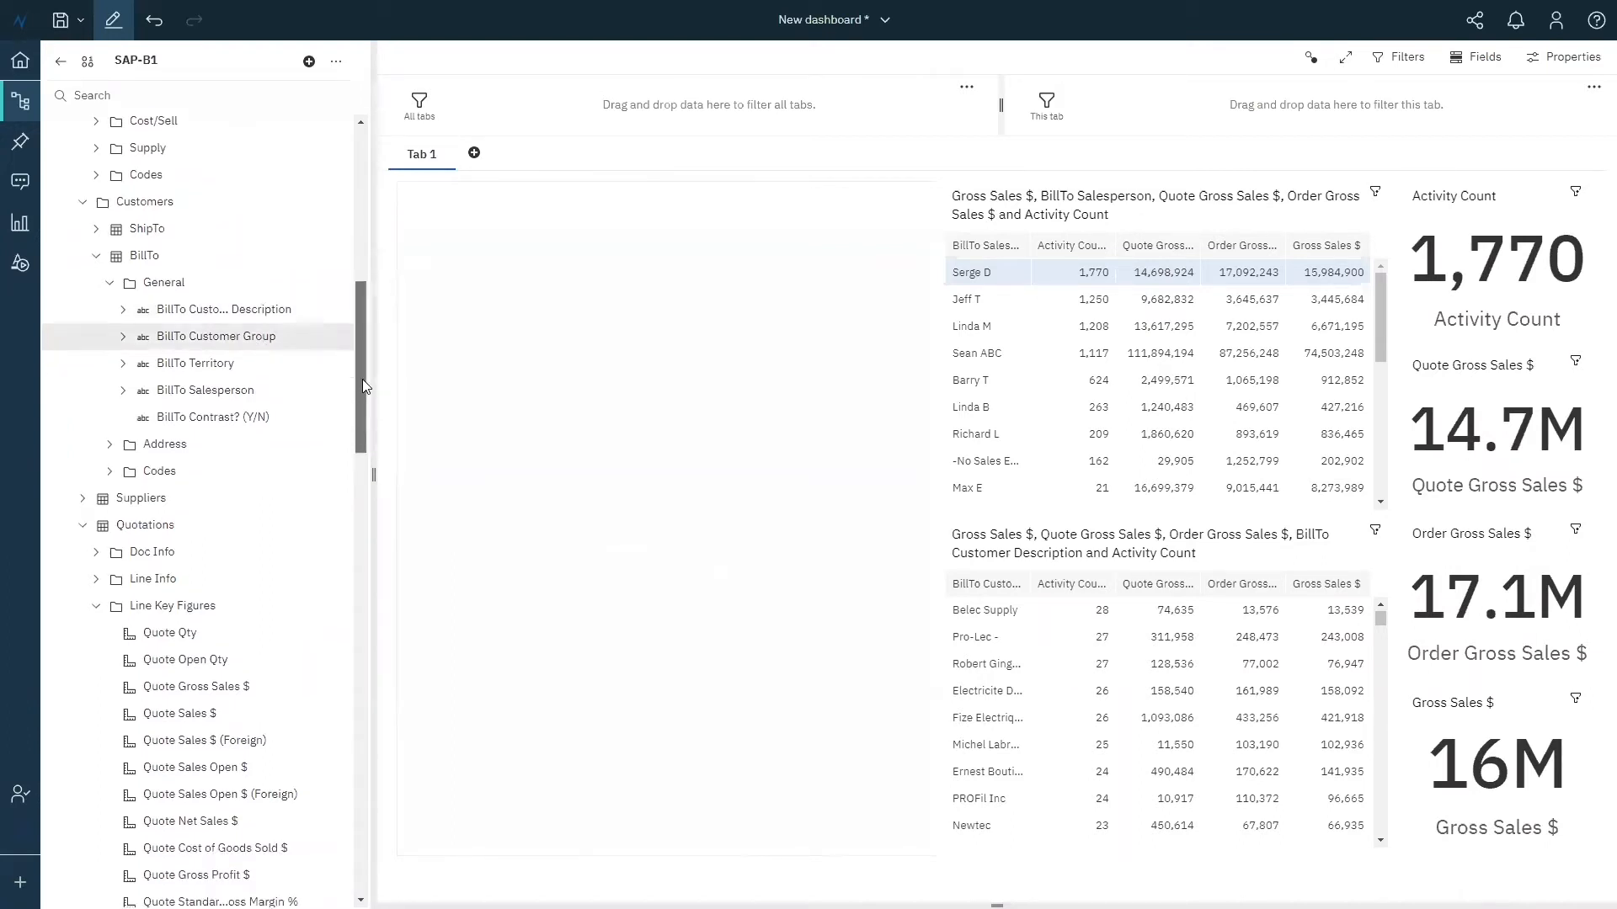
left_click_drag(362, 379, 366, 674)
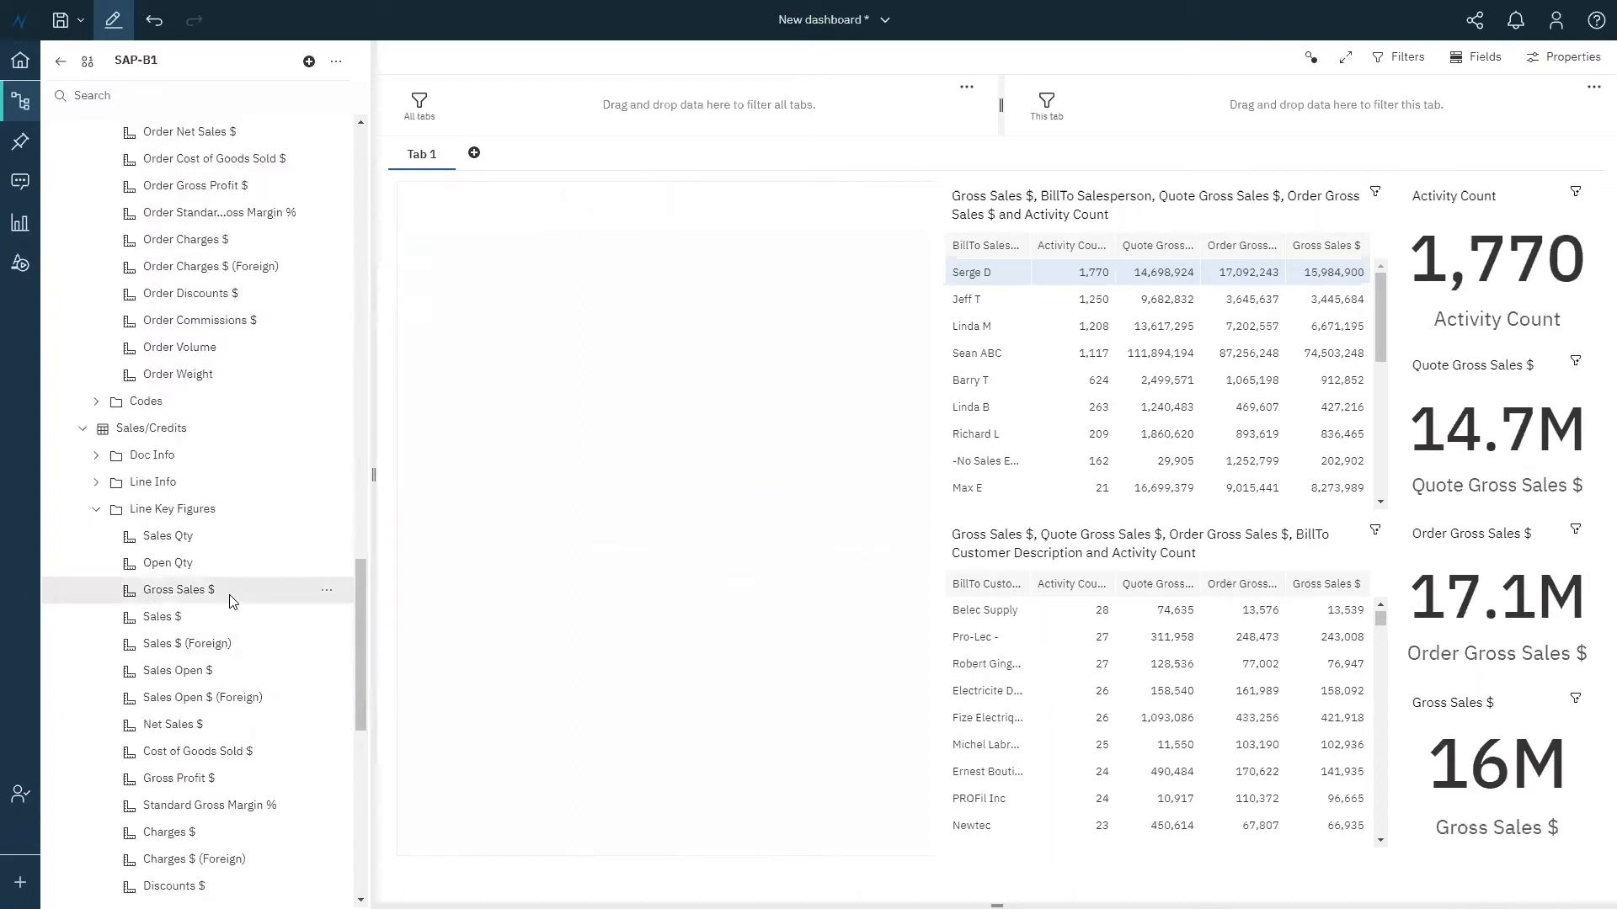
left_click_drag(269, 582, 794, 526)
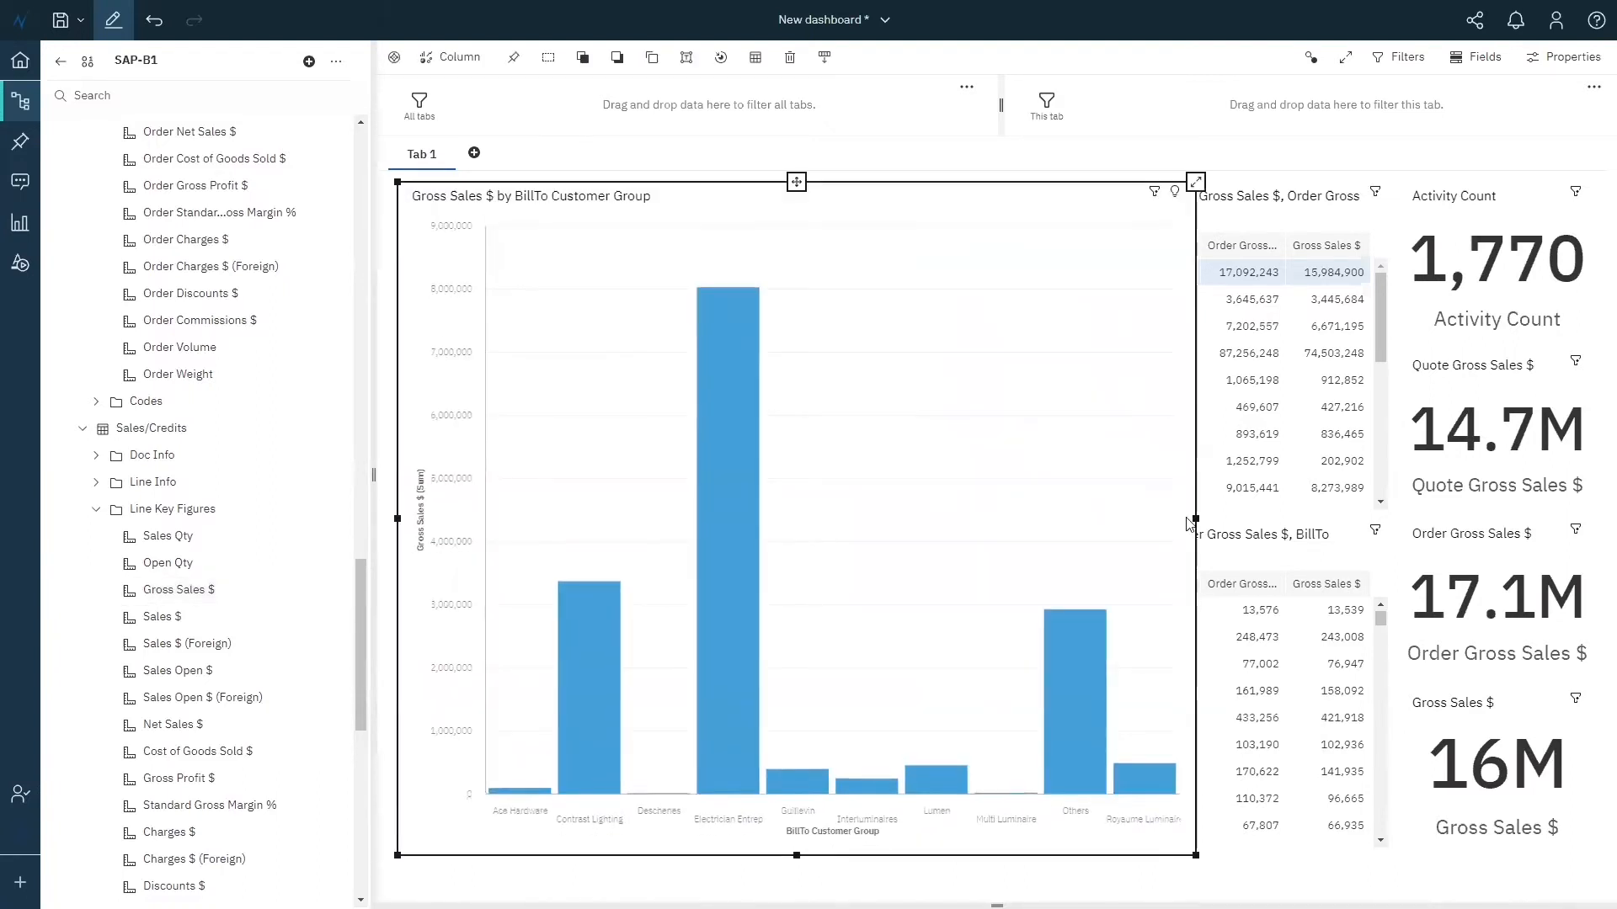
left_click_drag(1196, 519, 943, 540)
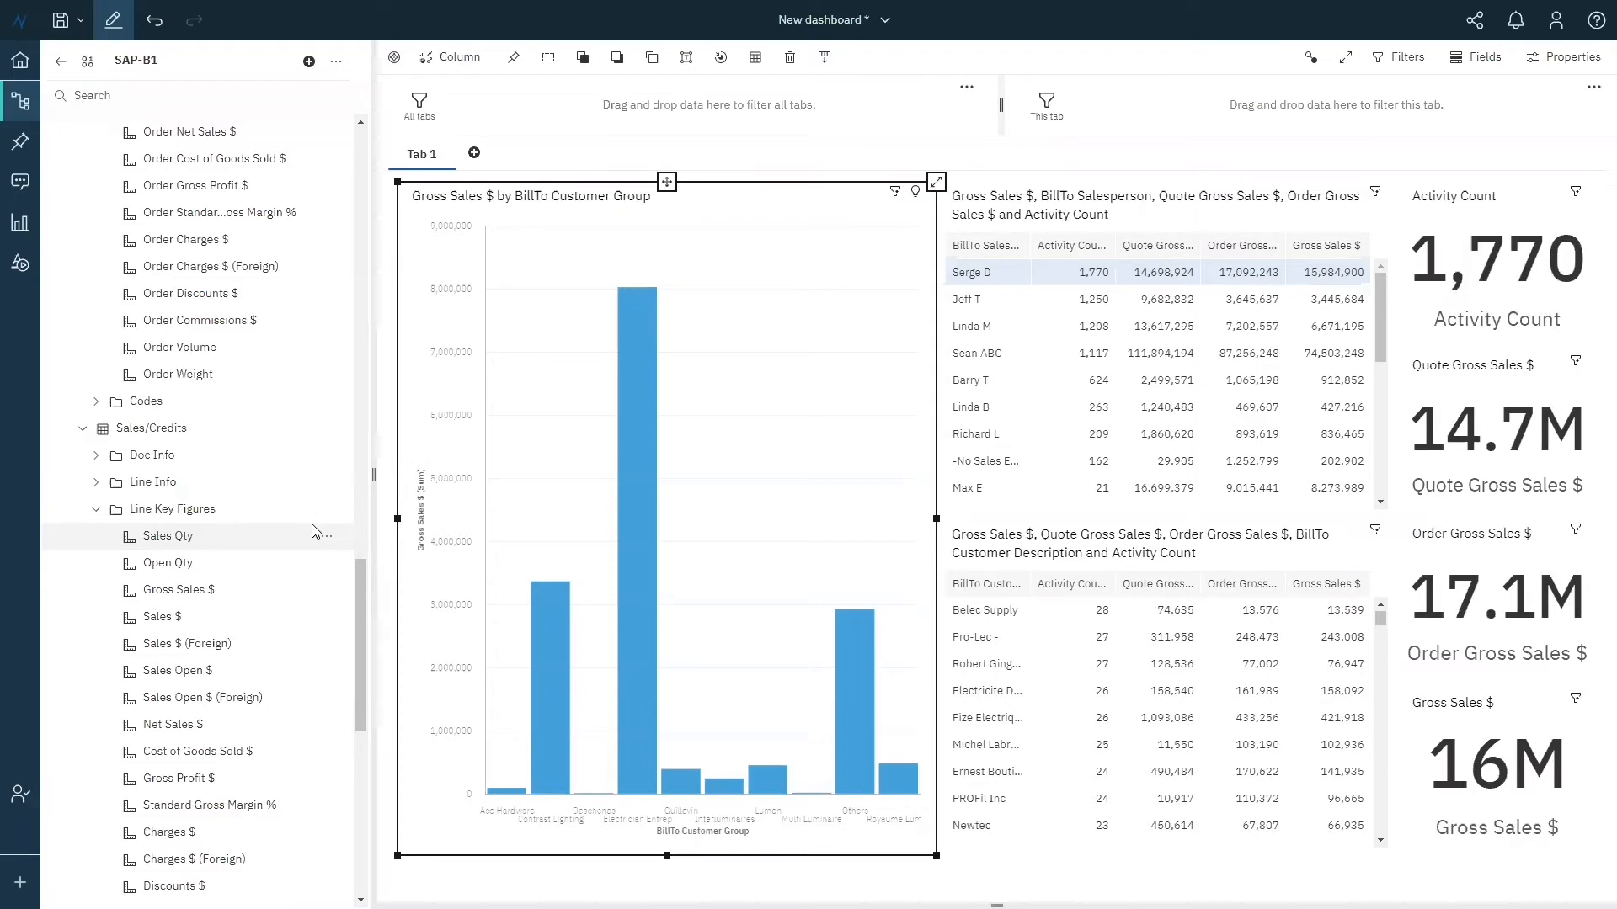
- Change the customer group column chart to a tree map and deselect it
left_click(444, 60)
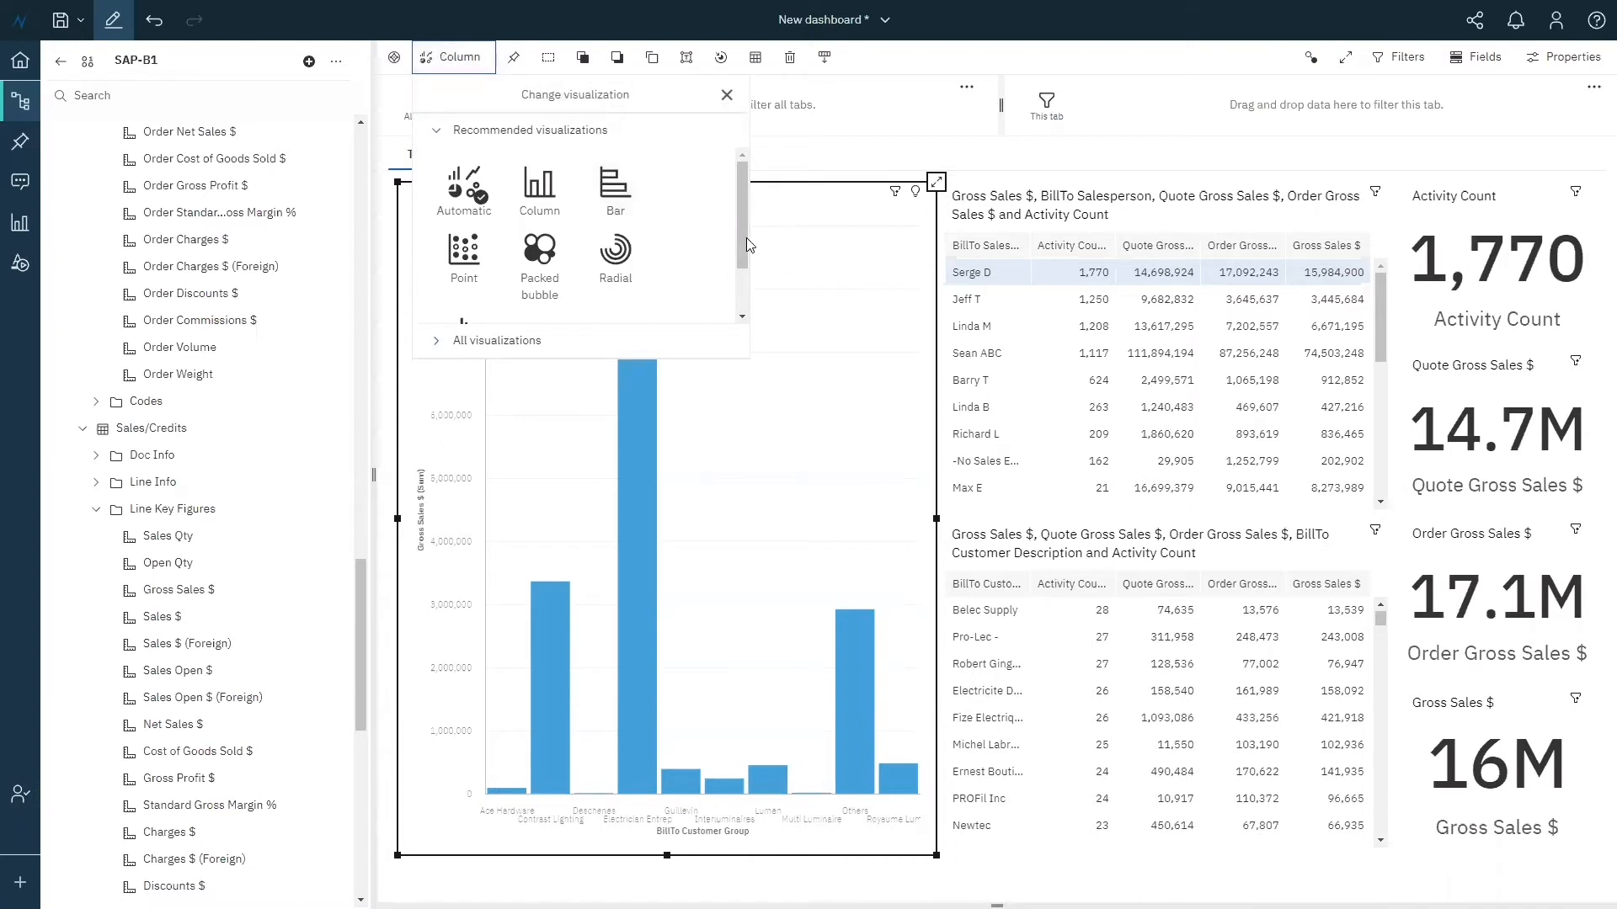
scroll(745, 253, "down", 1)
scroll(745, 261, "down", 2)
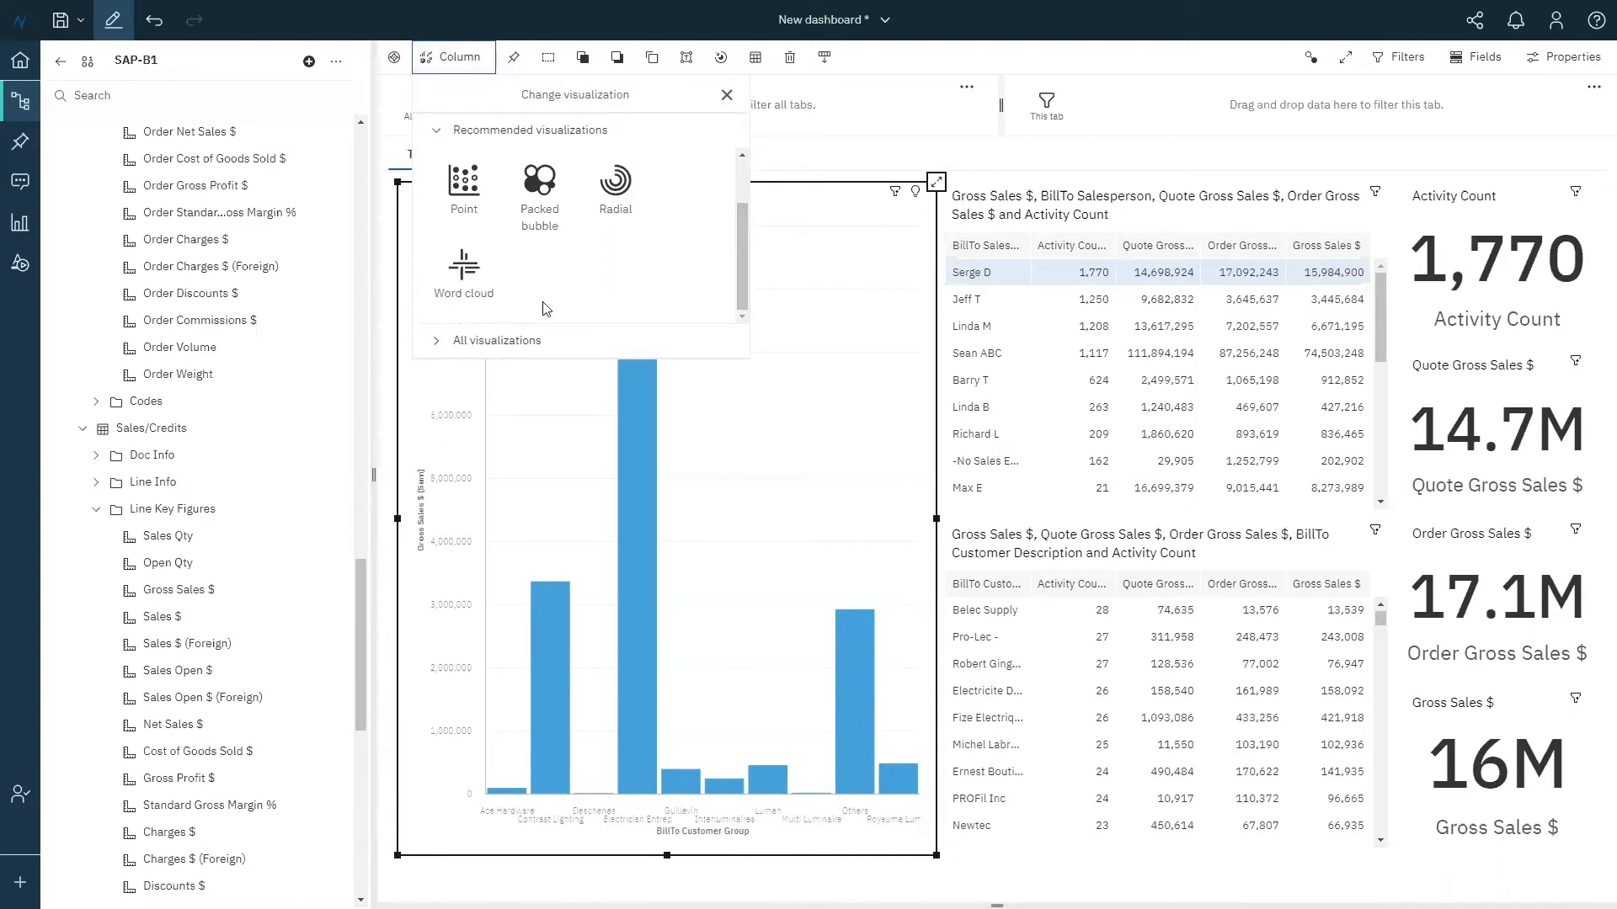
left_click(484, 341)
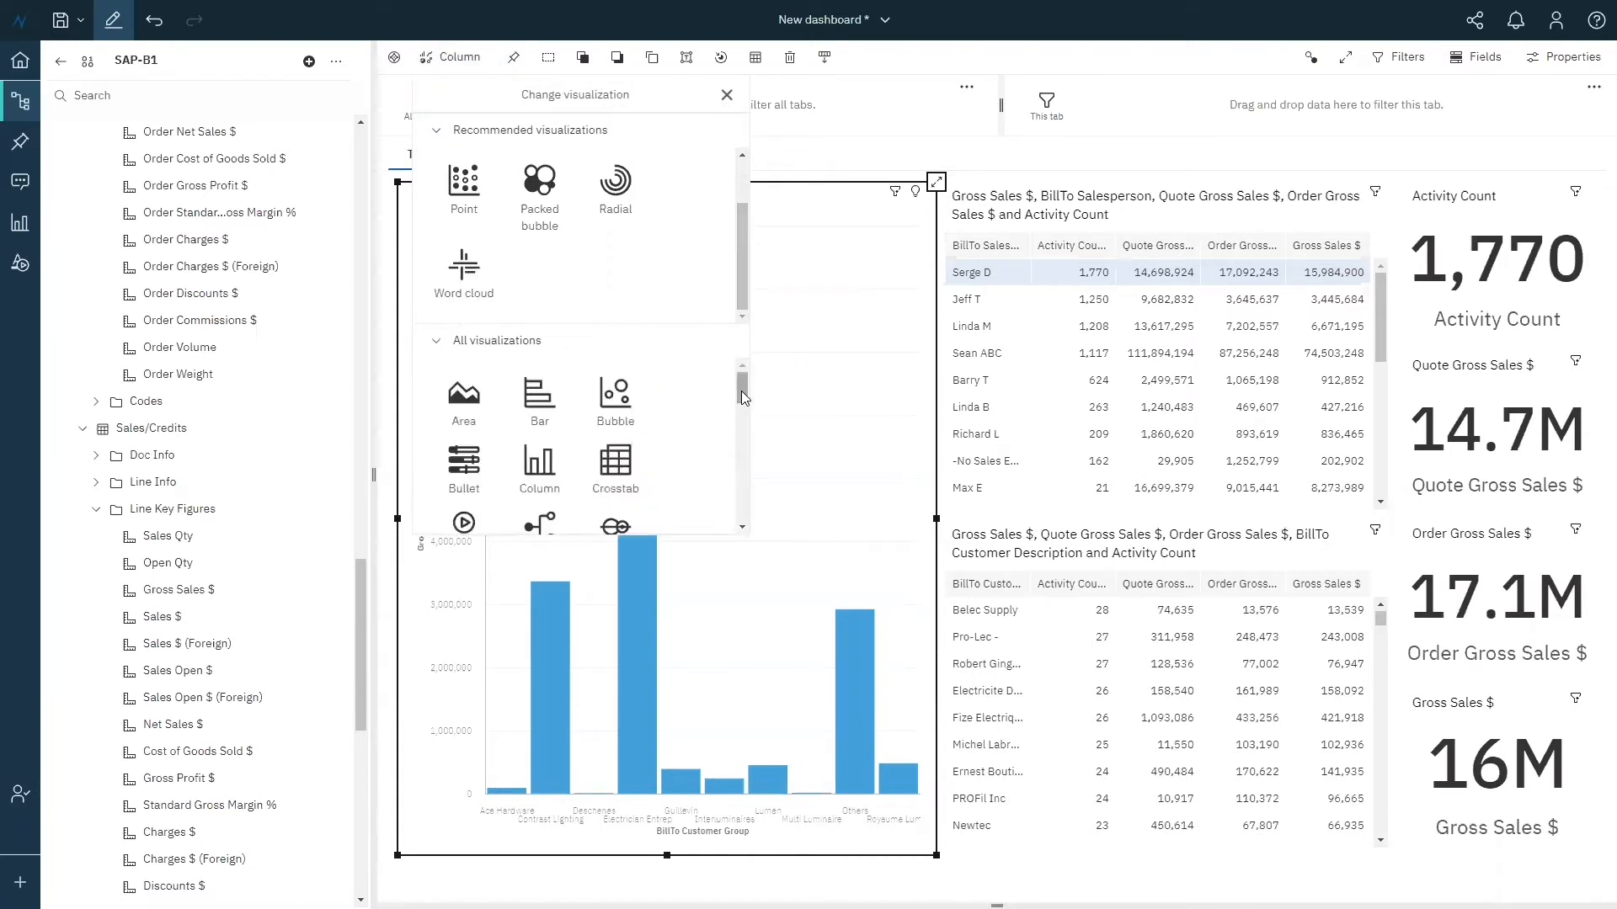
left_click_drag(741, 394, 741, 517)
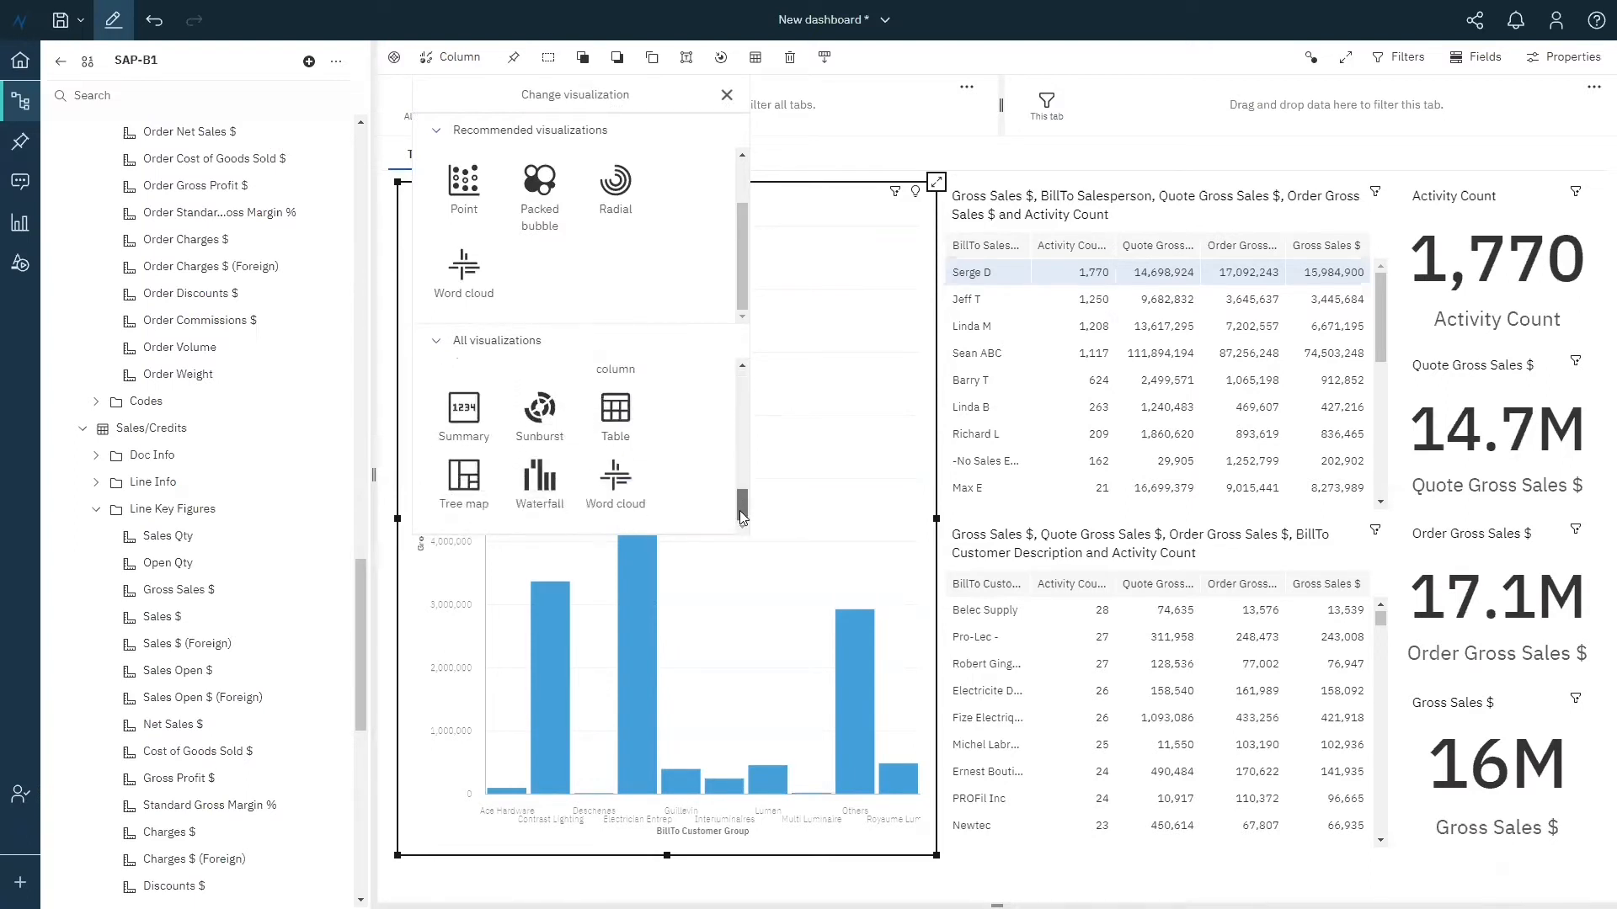
left_click(461, 484)
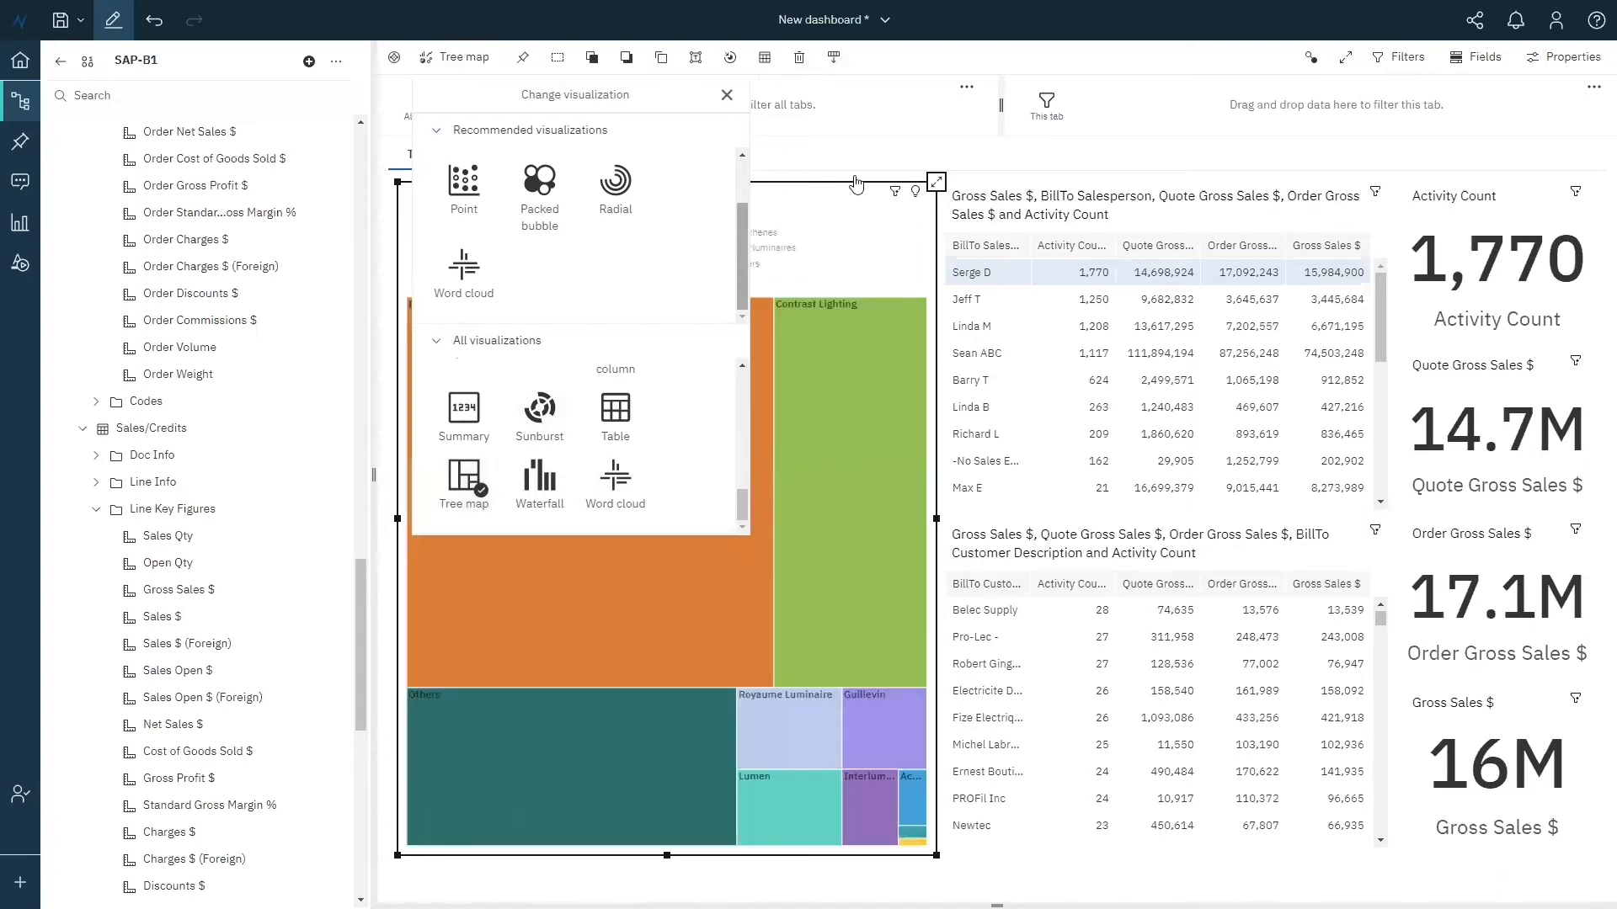
left_click(869, 157)
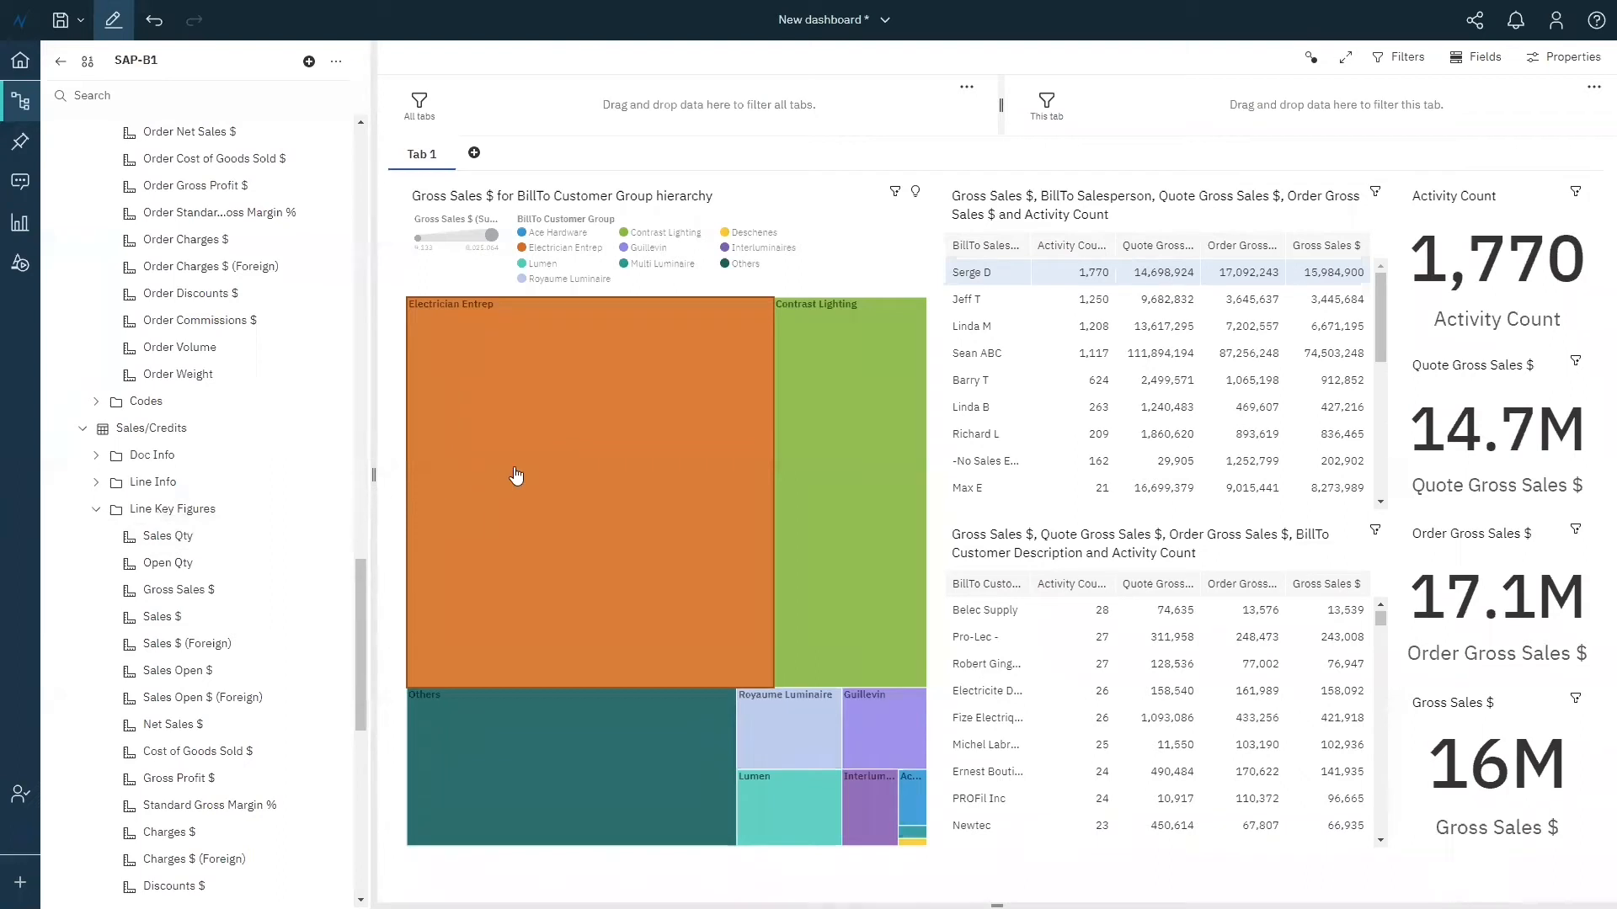
- Color the tree map by adding Activity Count from the Activities General Info data as its Heat value
mouse_move(516, 476)
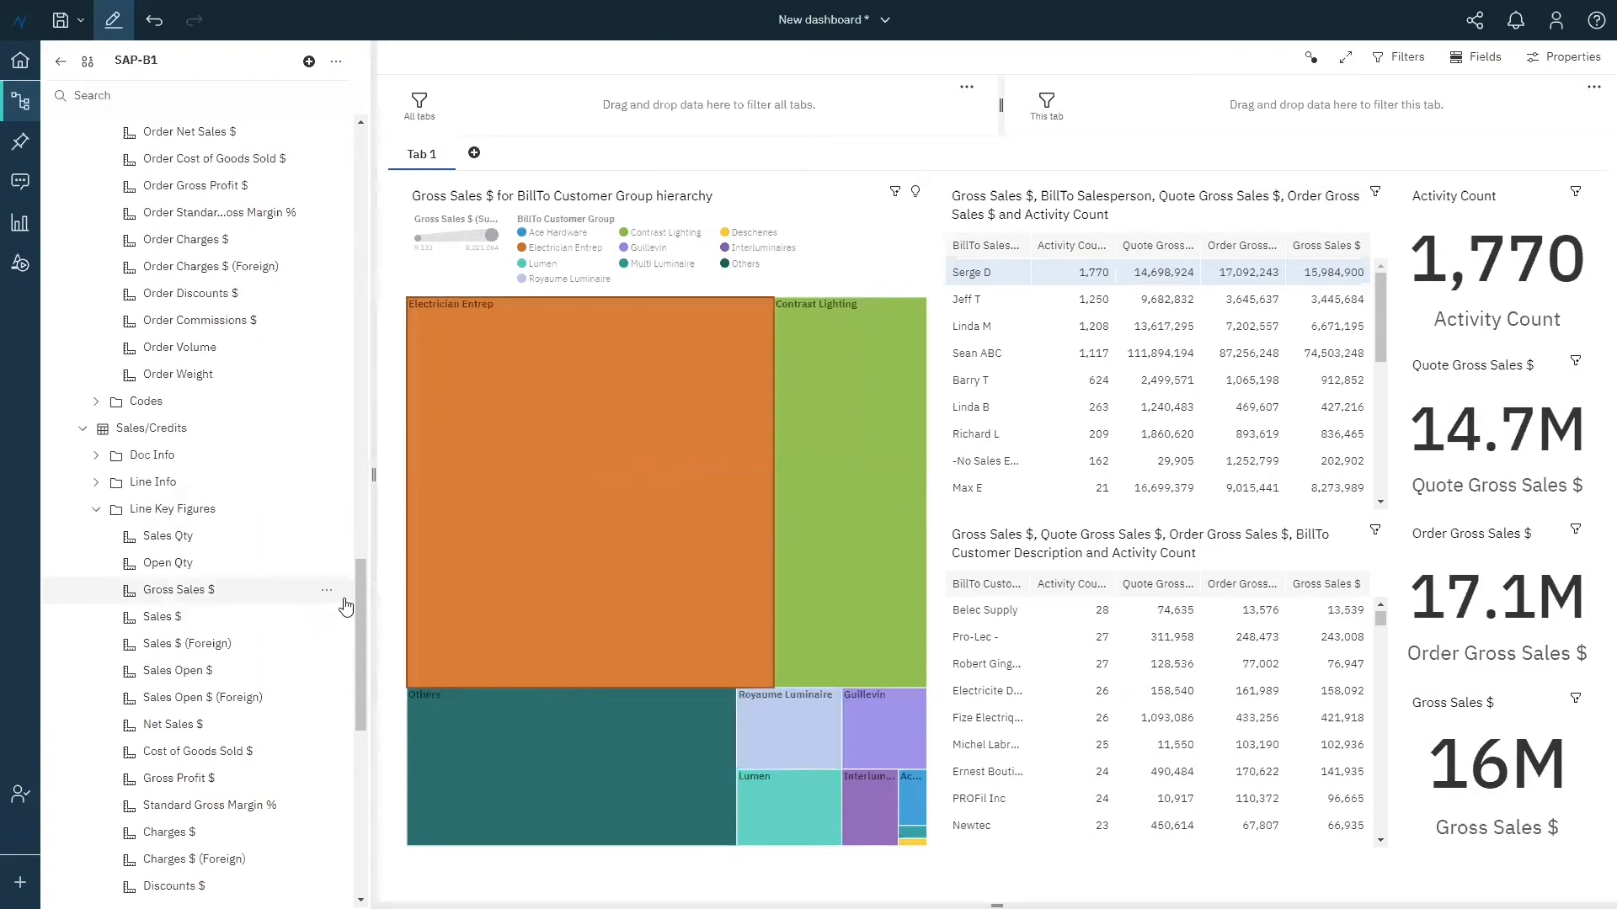
left_click_drag(359, 601, 345, 756)
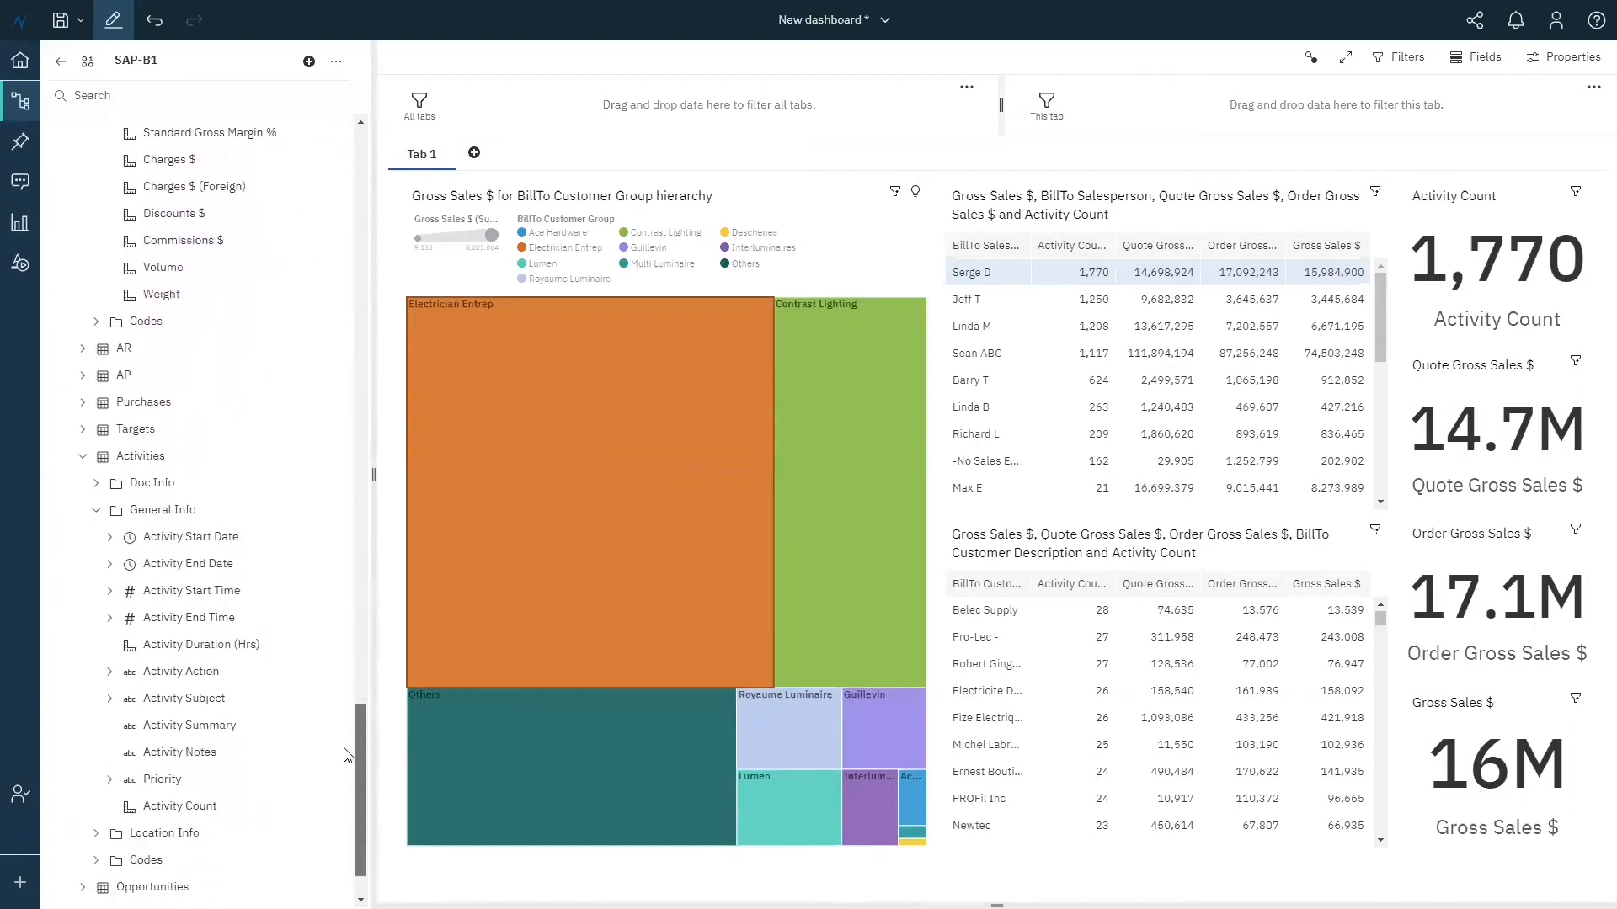
left_click_drag(184, 810, 682, 254)
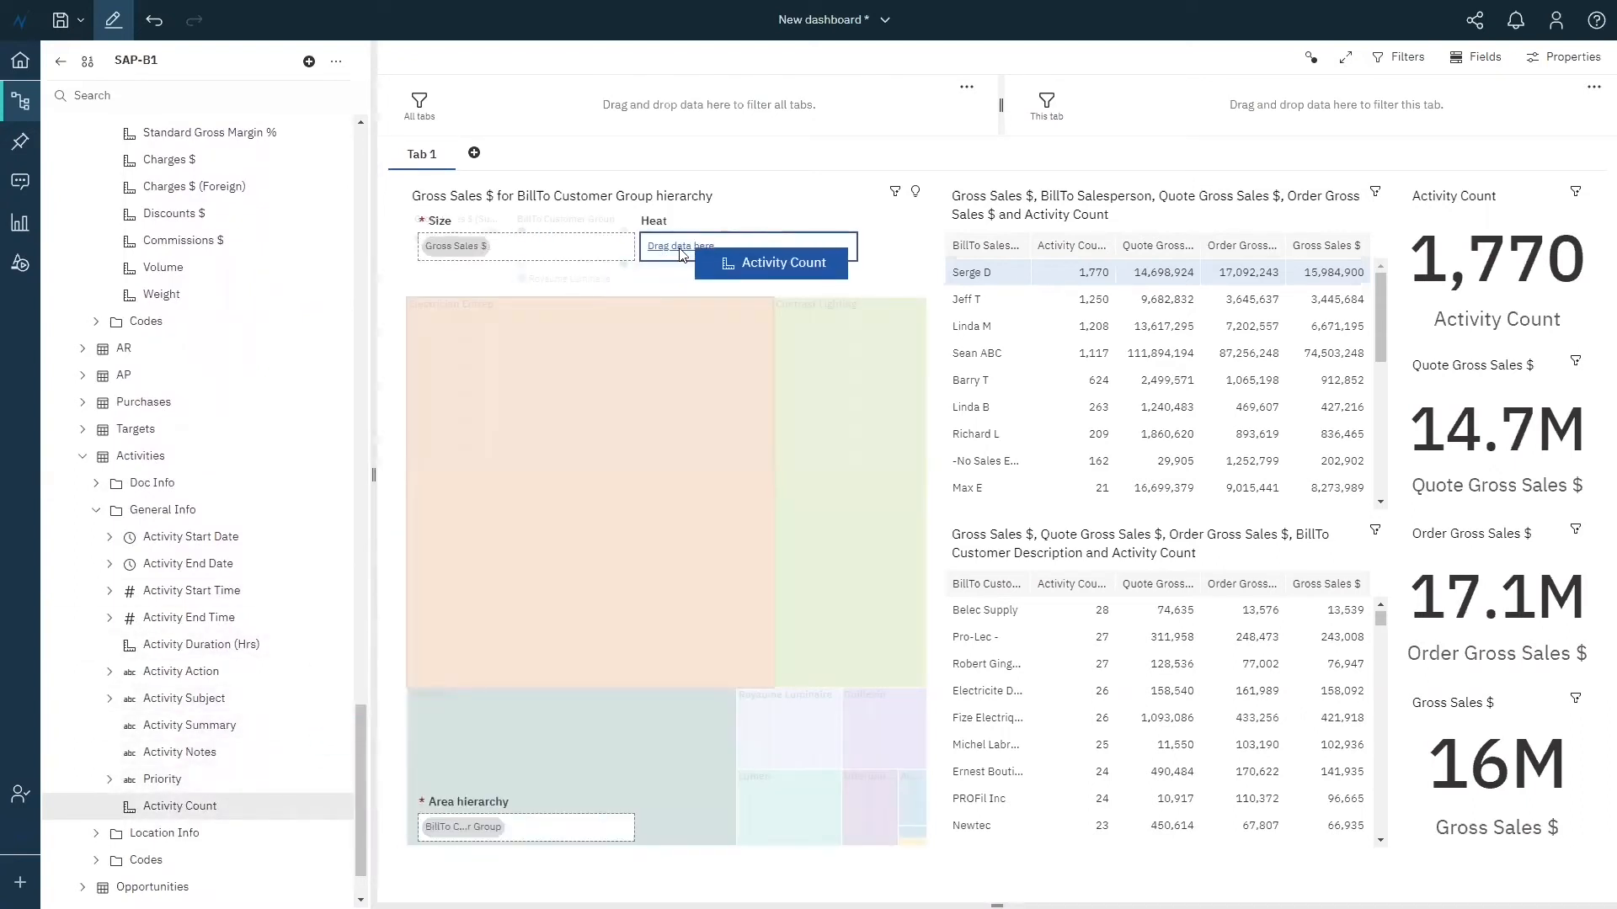
left_click_drag(682, 254, 679, 252)
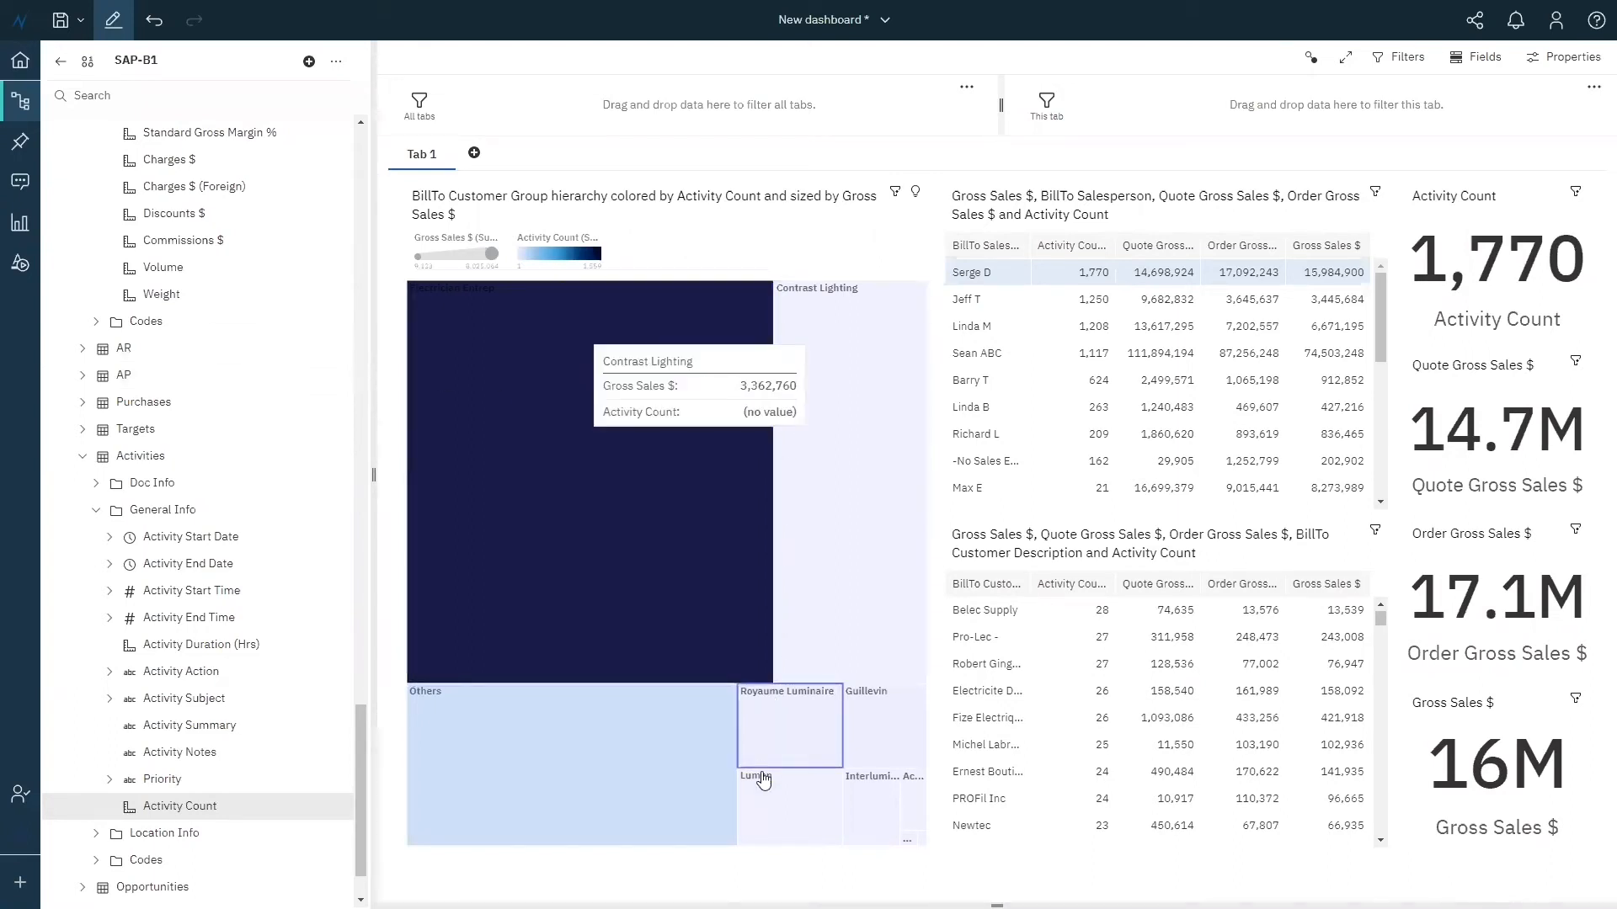
- Inspect the Lumen and Guillevin tiles in the tree map and clear the first-row salesperson filter in the upper table
mouse_move(761, 804)
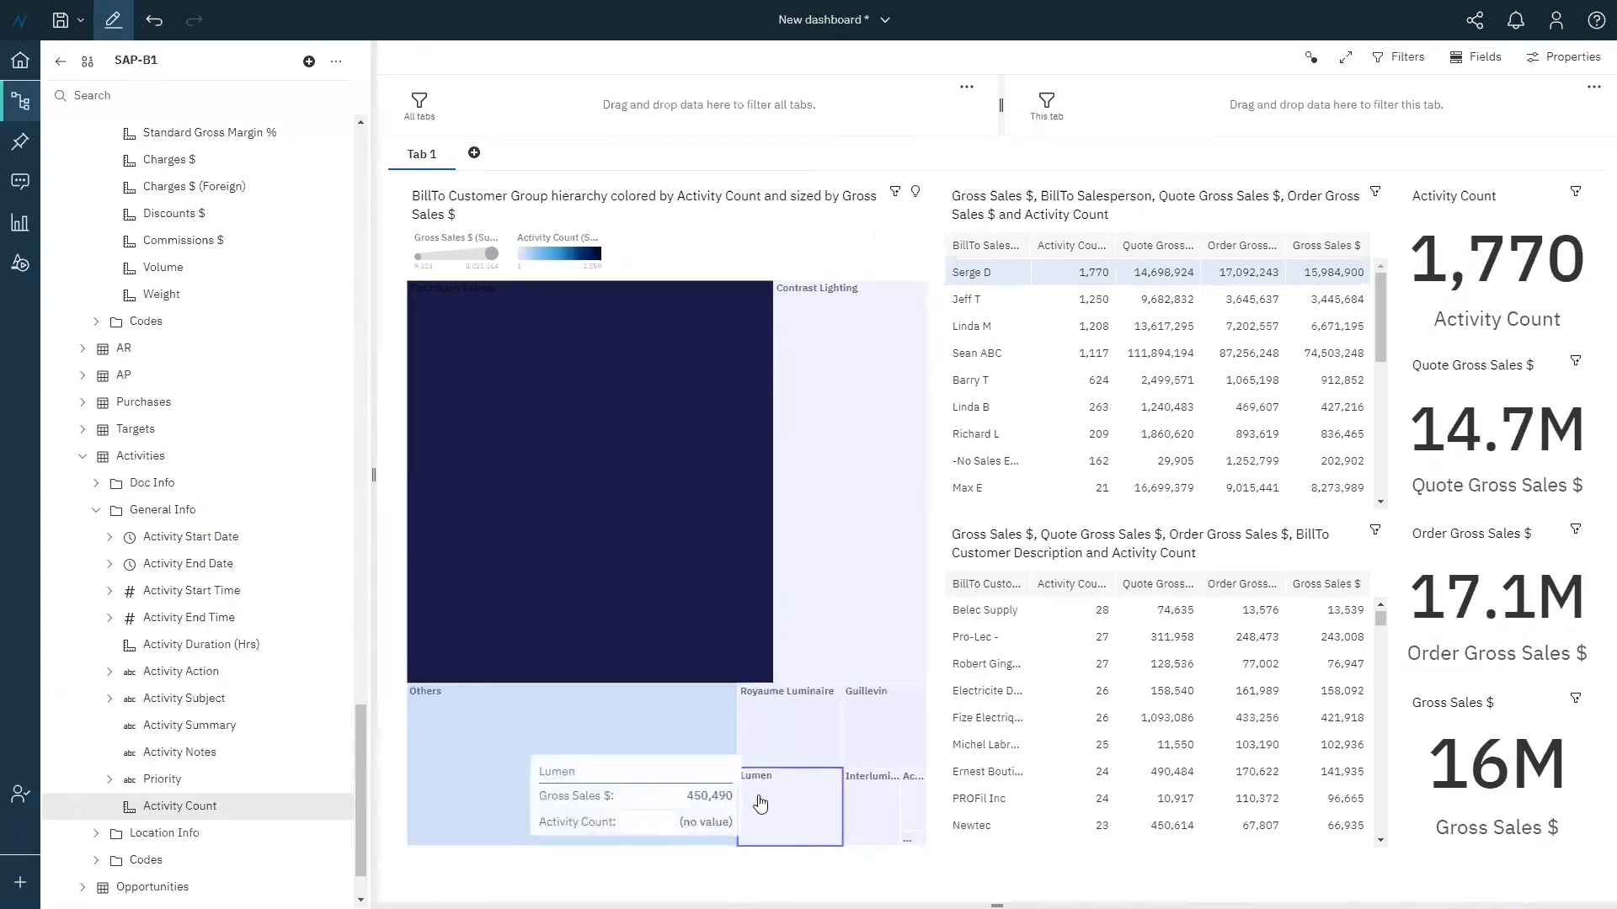
mouse_move(864, 724)
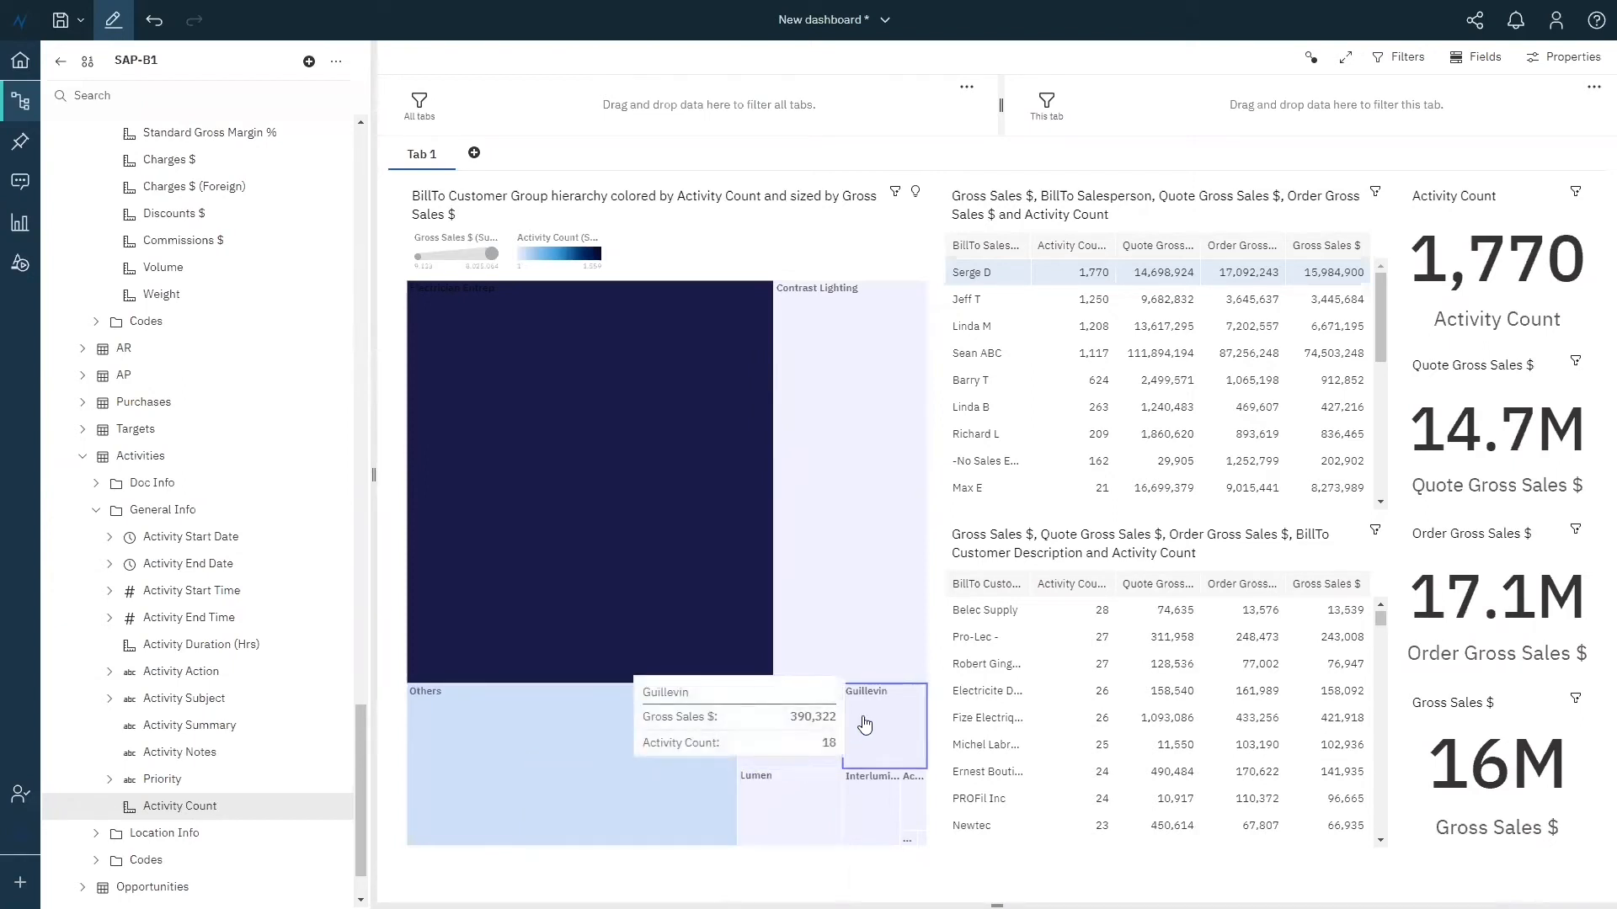
left_click(1015, 279)
left_click(1014, 279)
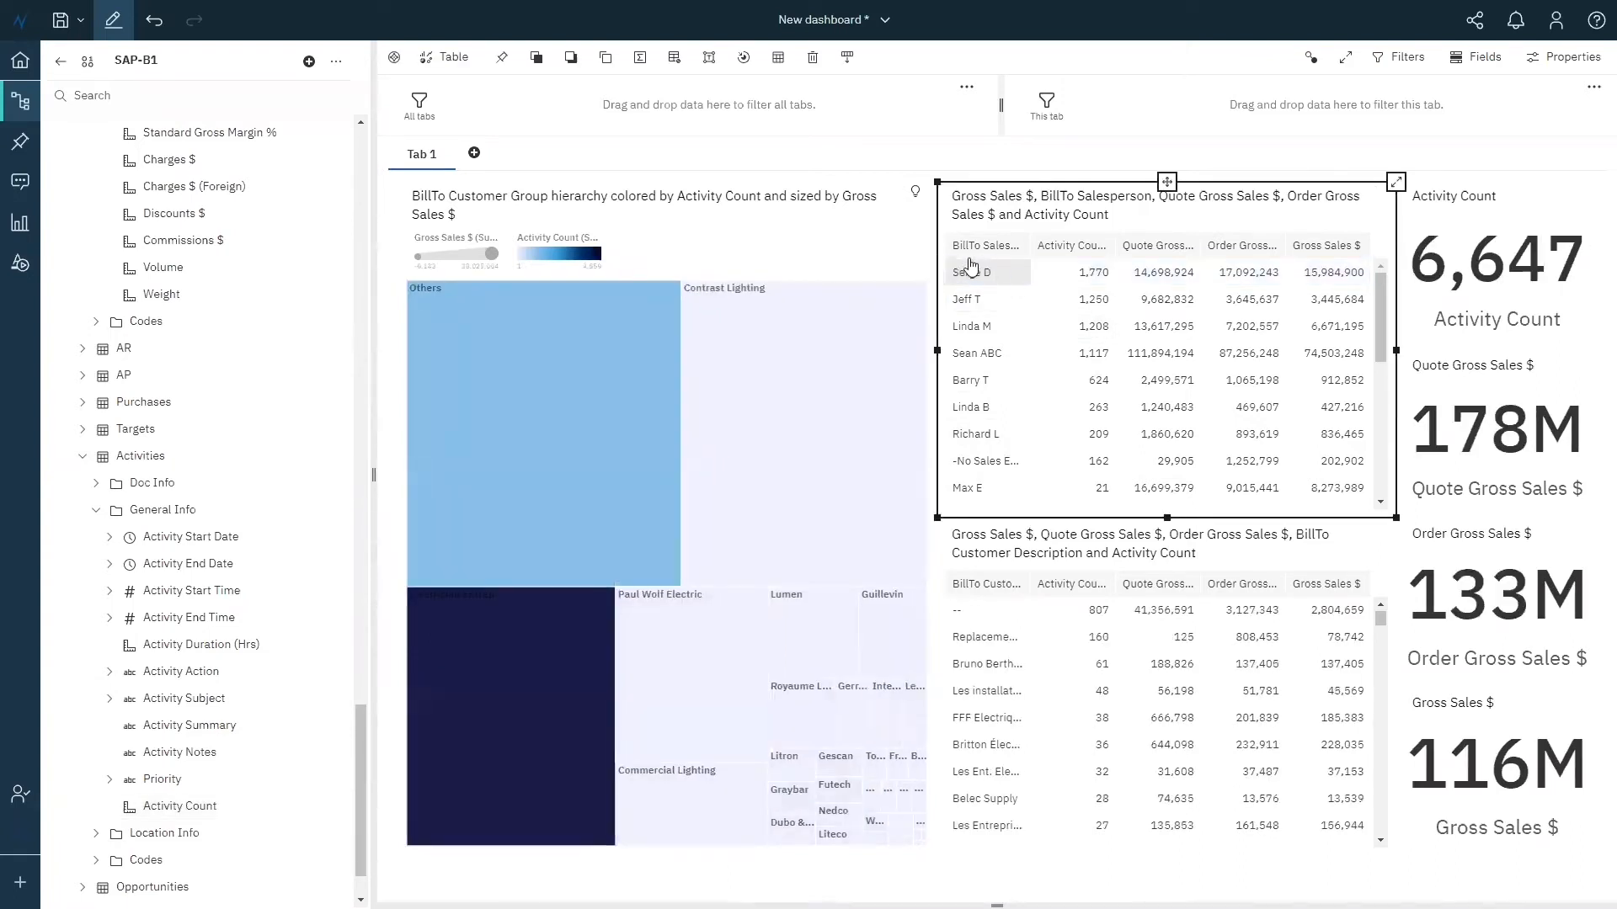
- Check the tables for the Lumen customer group by filtering on its tree map tile, then clear that filter and deselect the chart
left_click(867, 257)
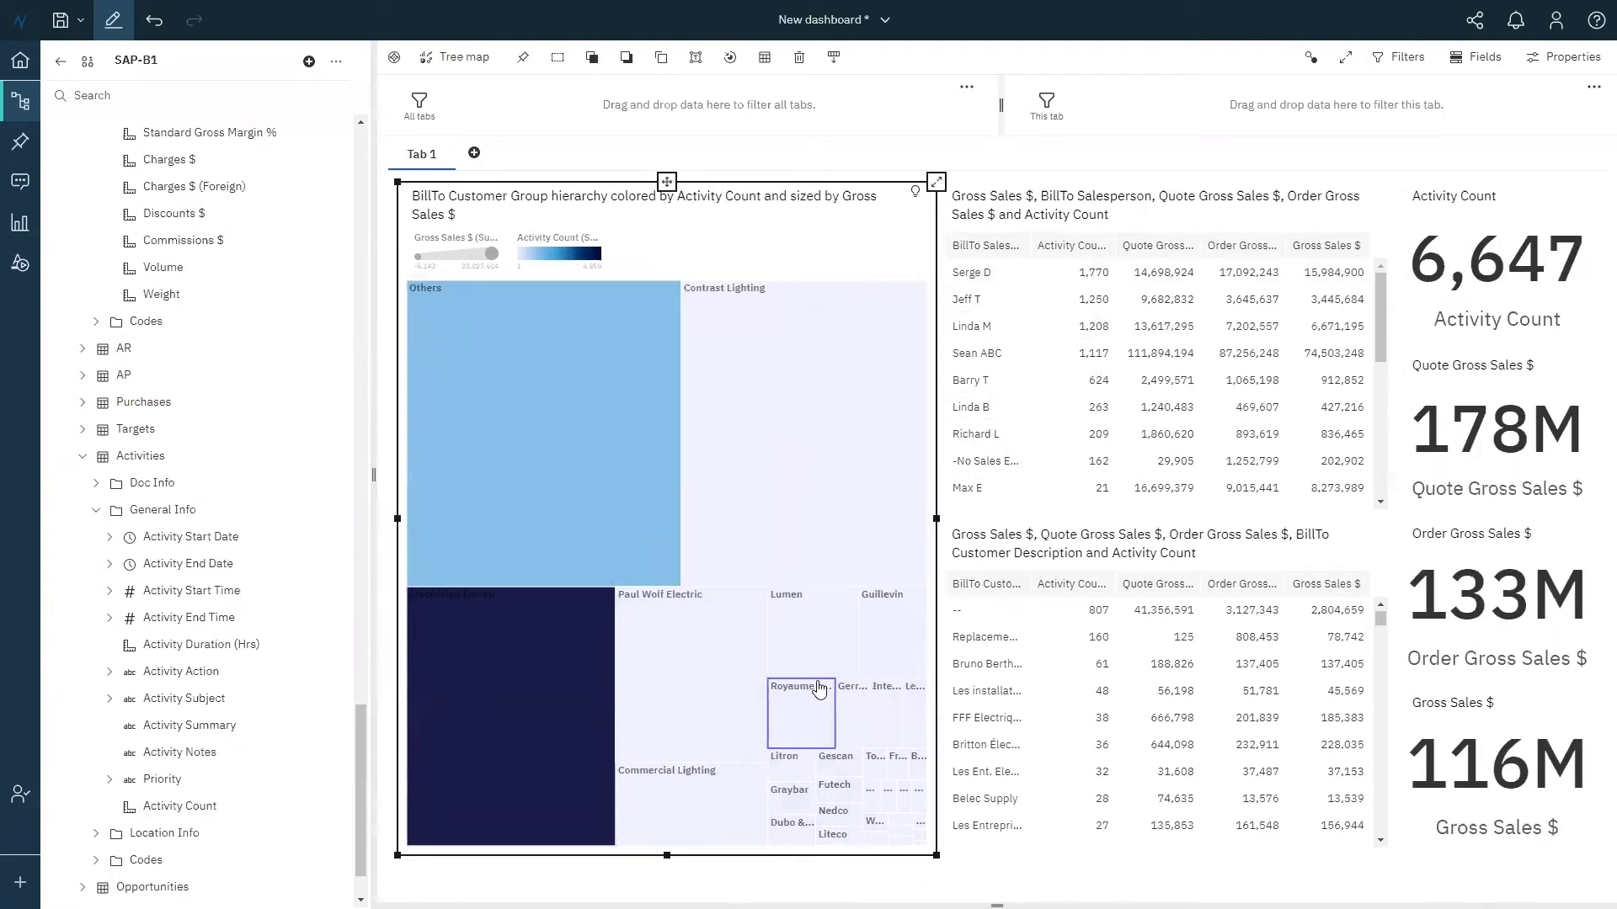
mouse_move(823, 649)
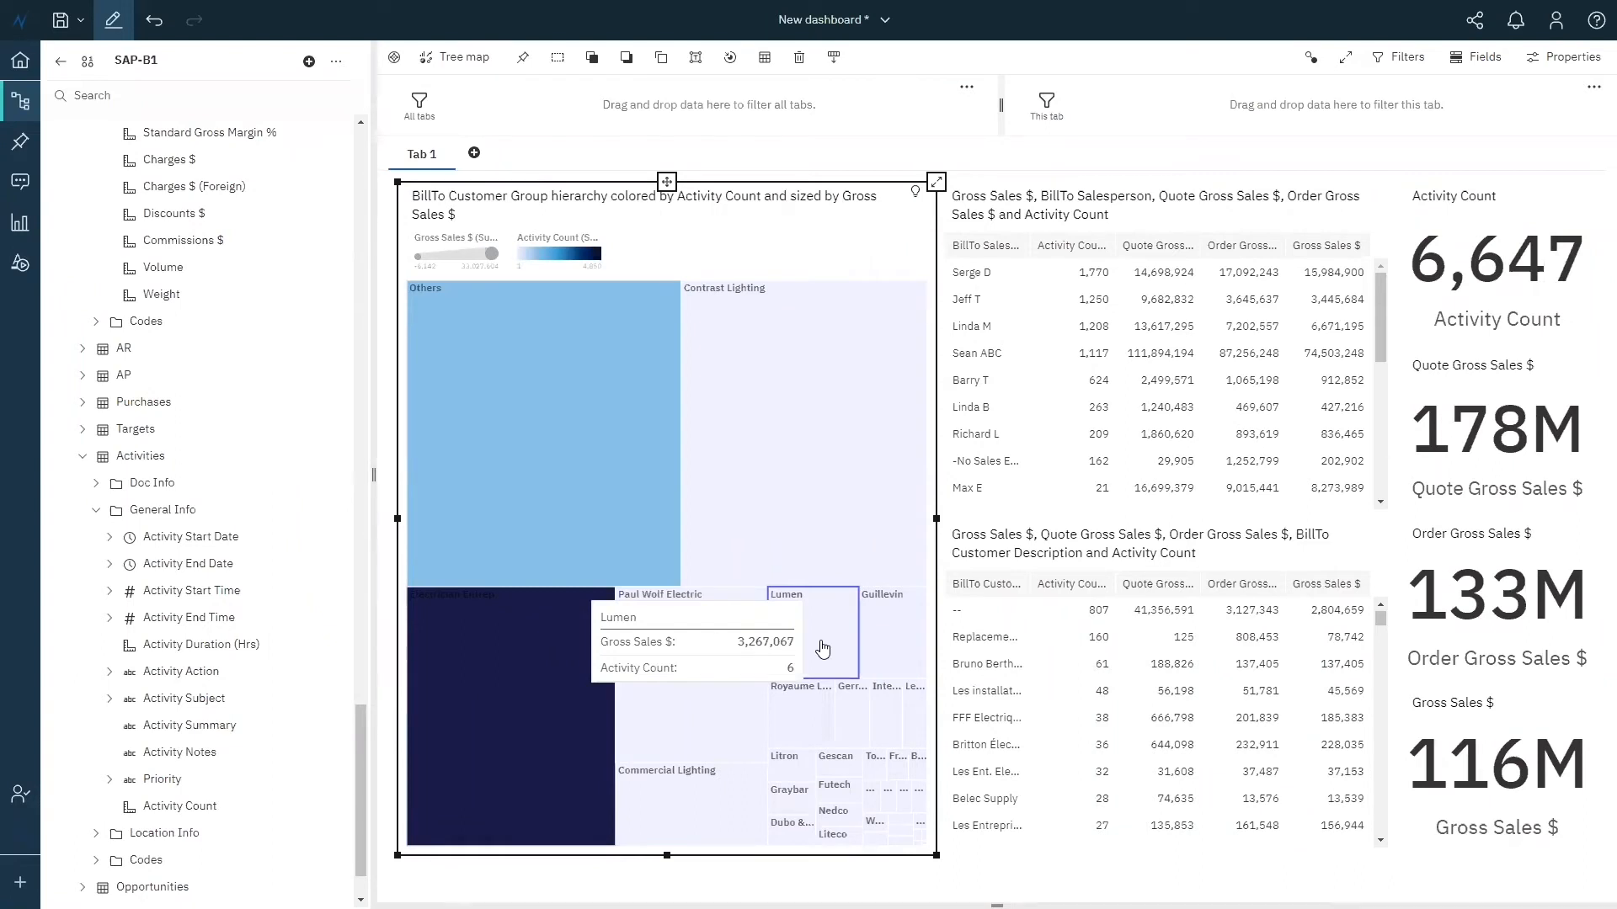
left_click(823, 648)
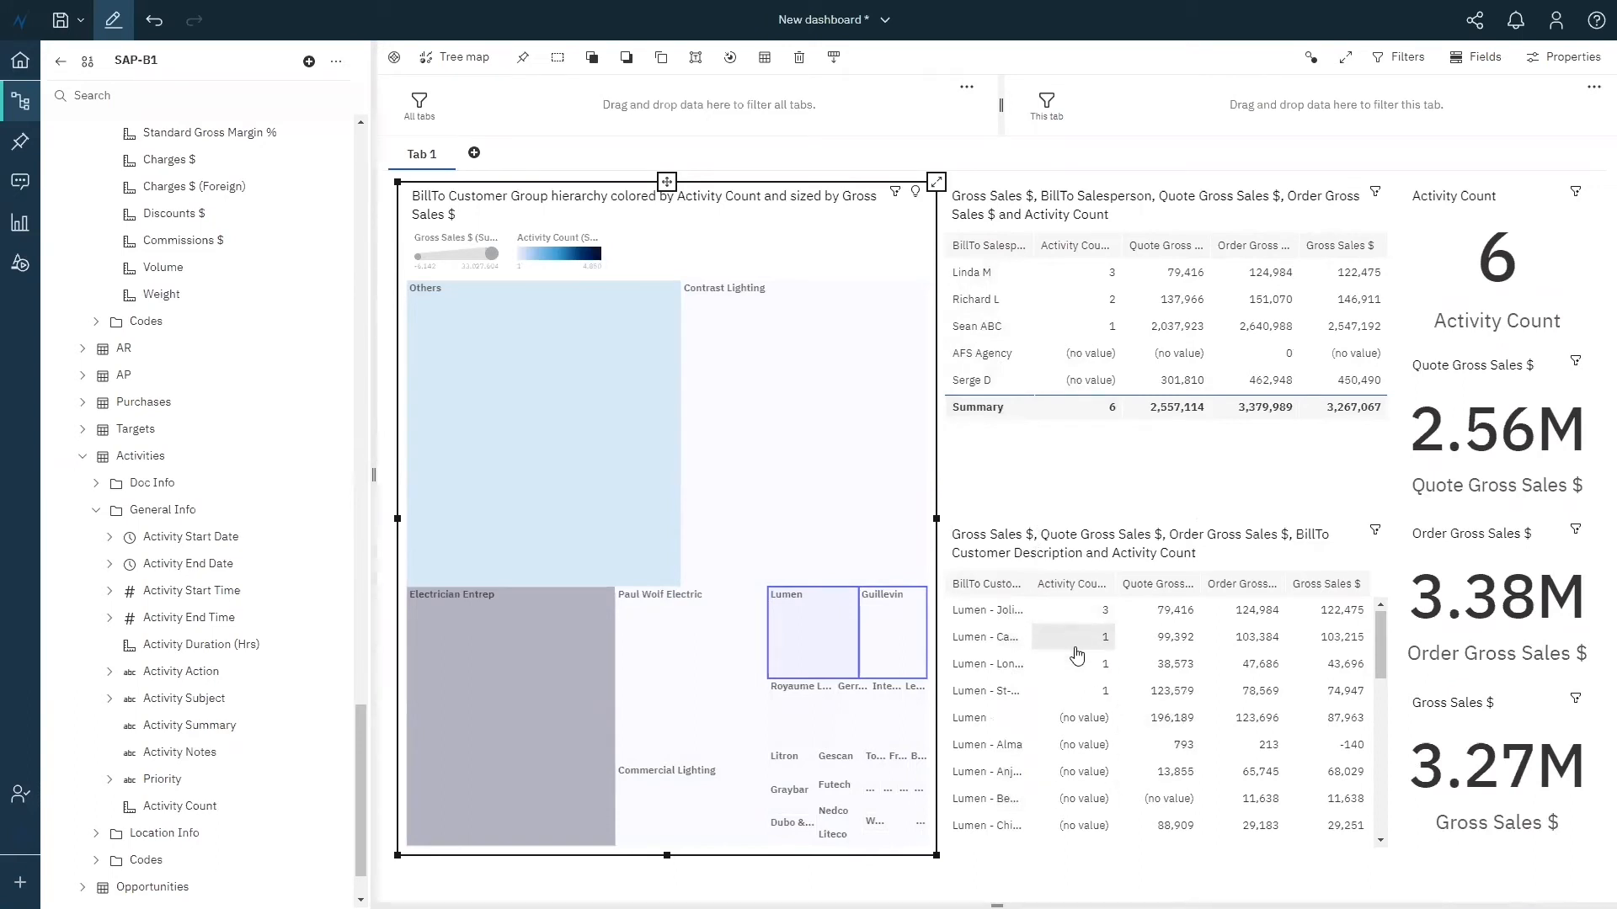
mouse_move(1075, 631)
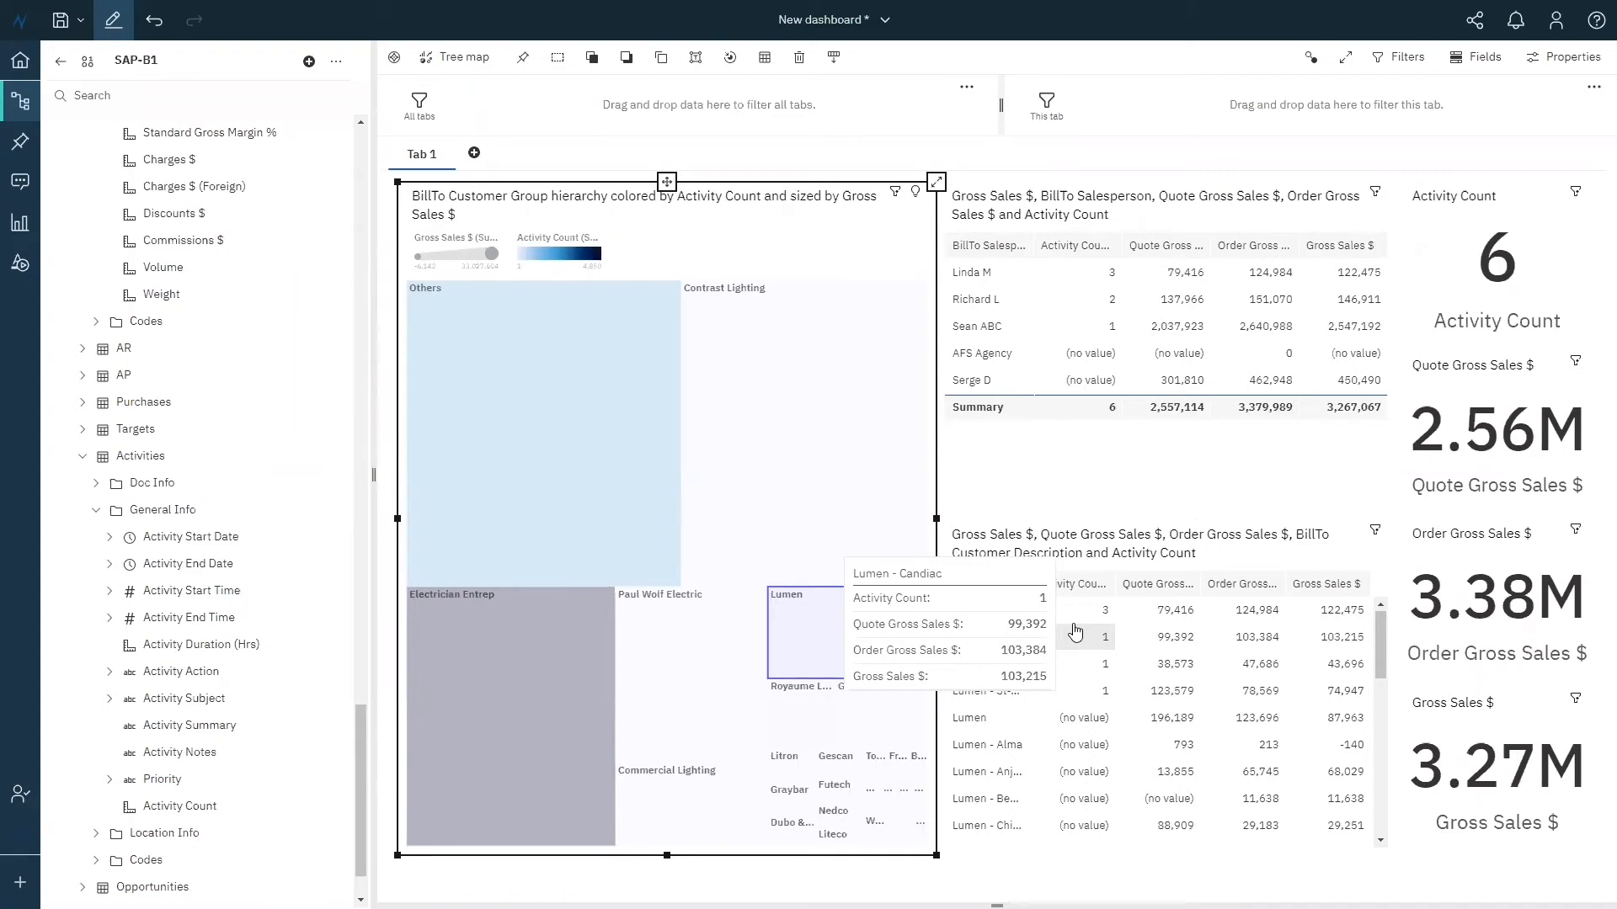
left_click(794, 640)
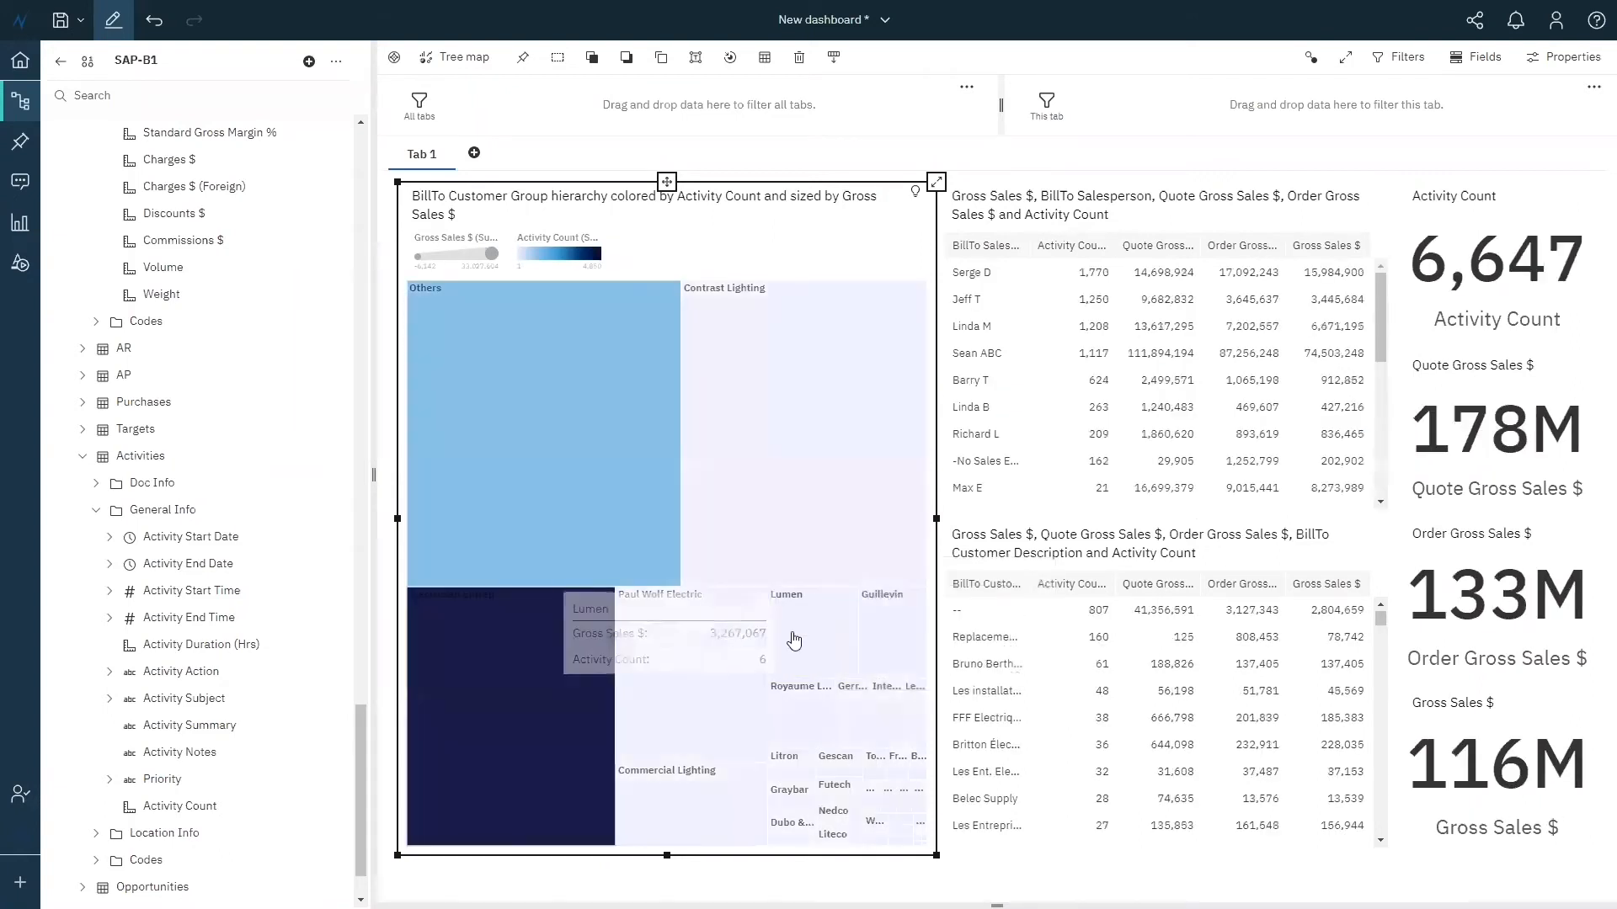
left_click(1130, 163)
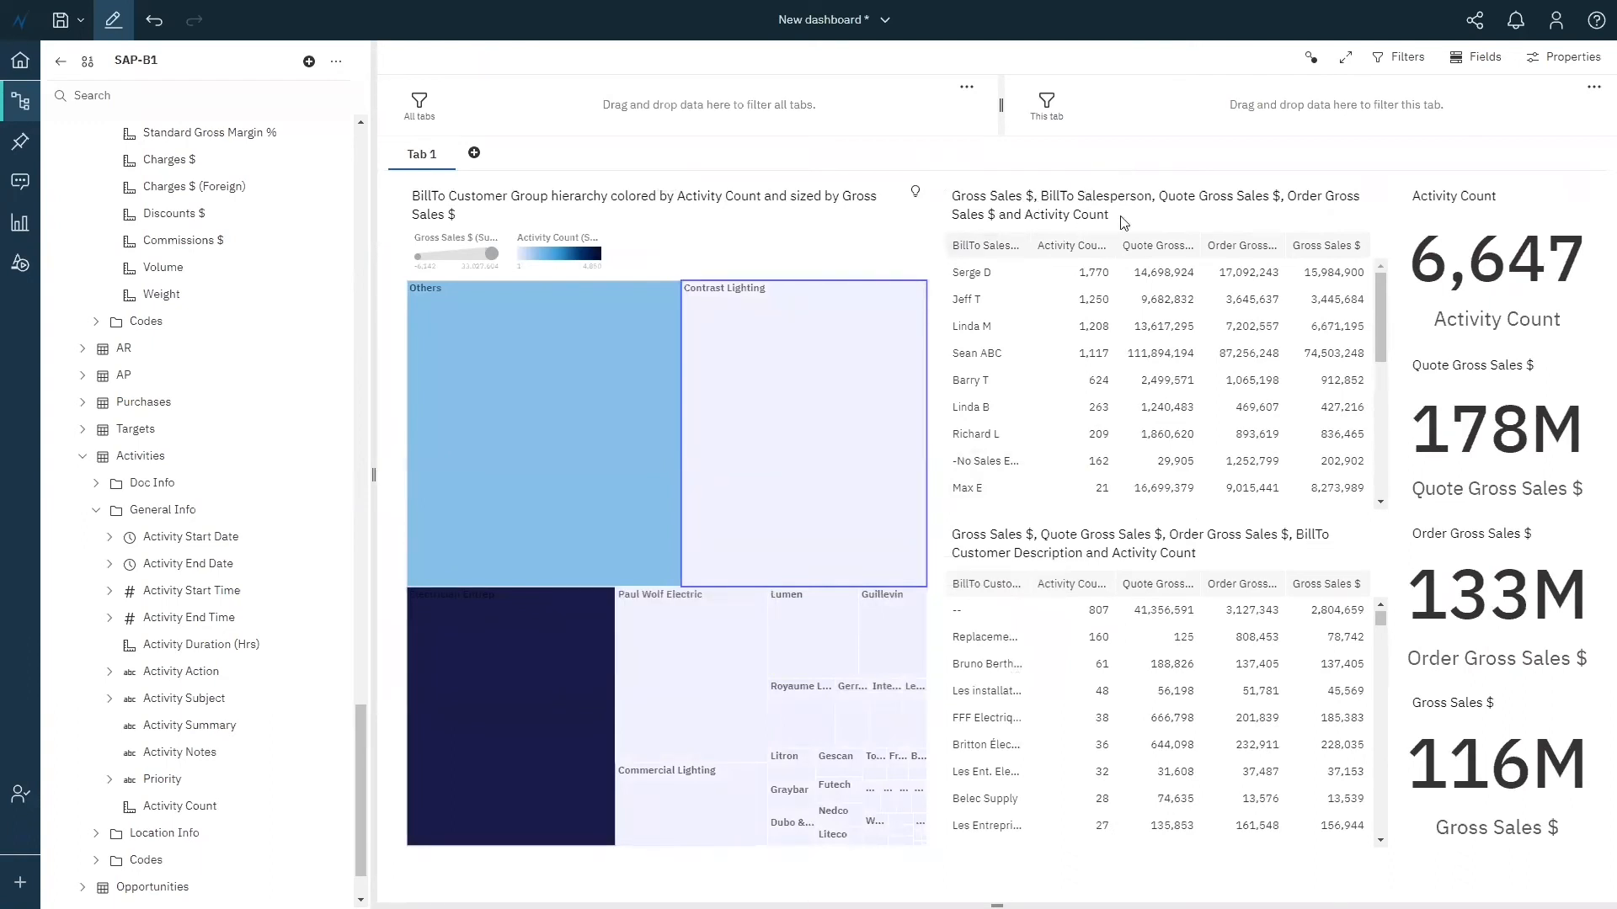
- Add a drill-through definition to the salesperson table targeting CRM - Salesperson by Customer Group Activity in My content's CRM Demo folder
left_click(1142, 217)
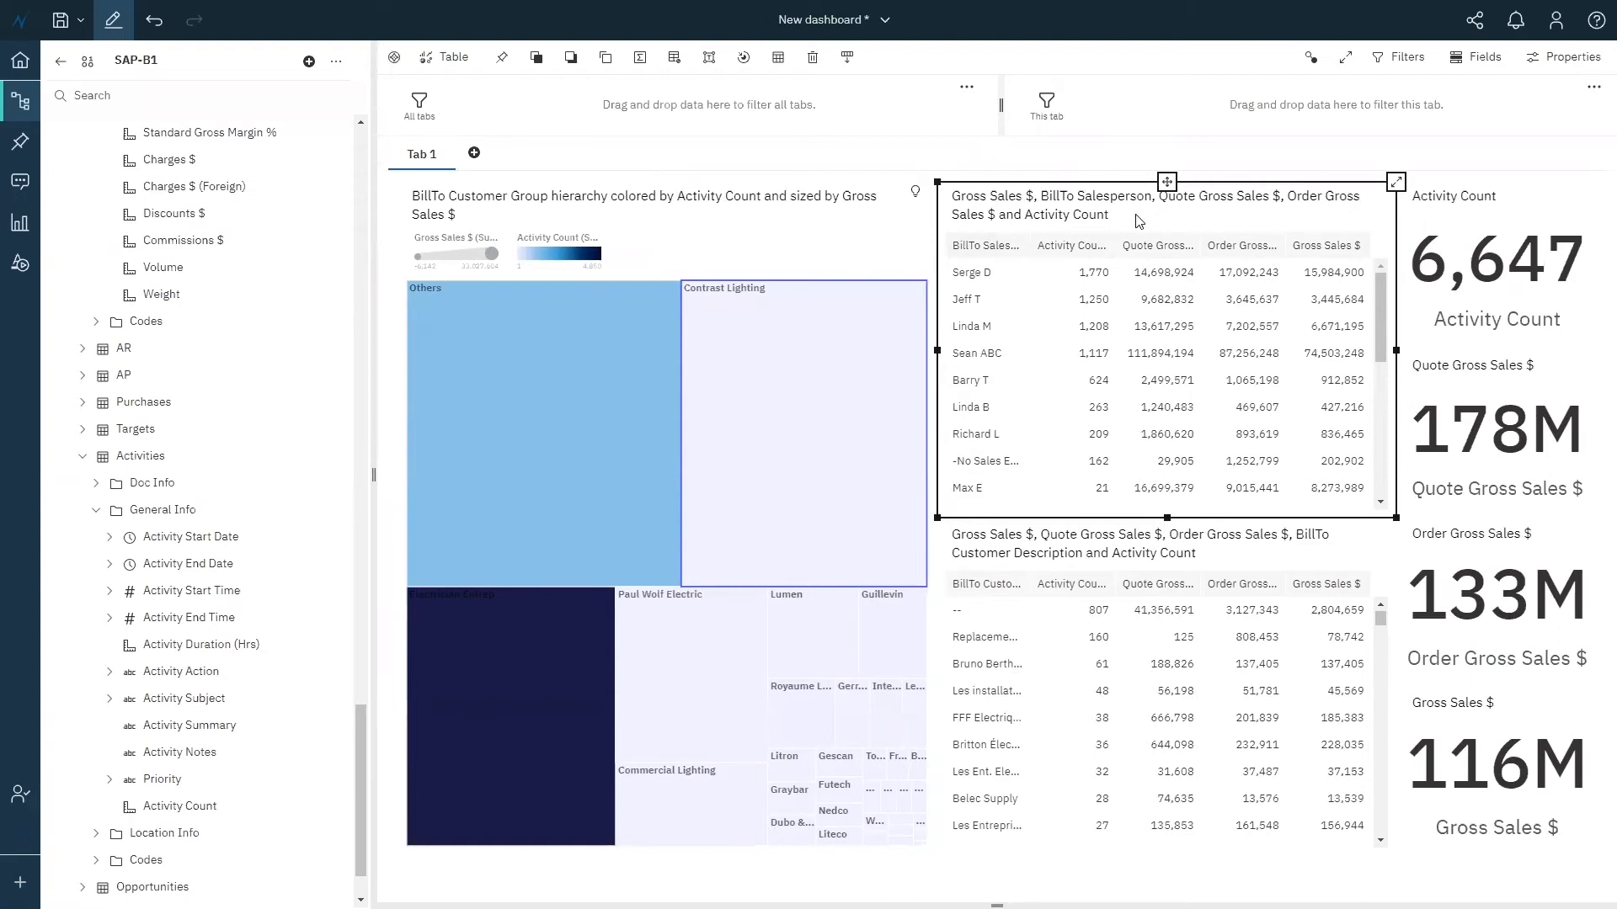
left_click(741, 59)
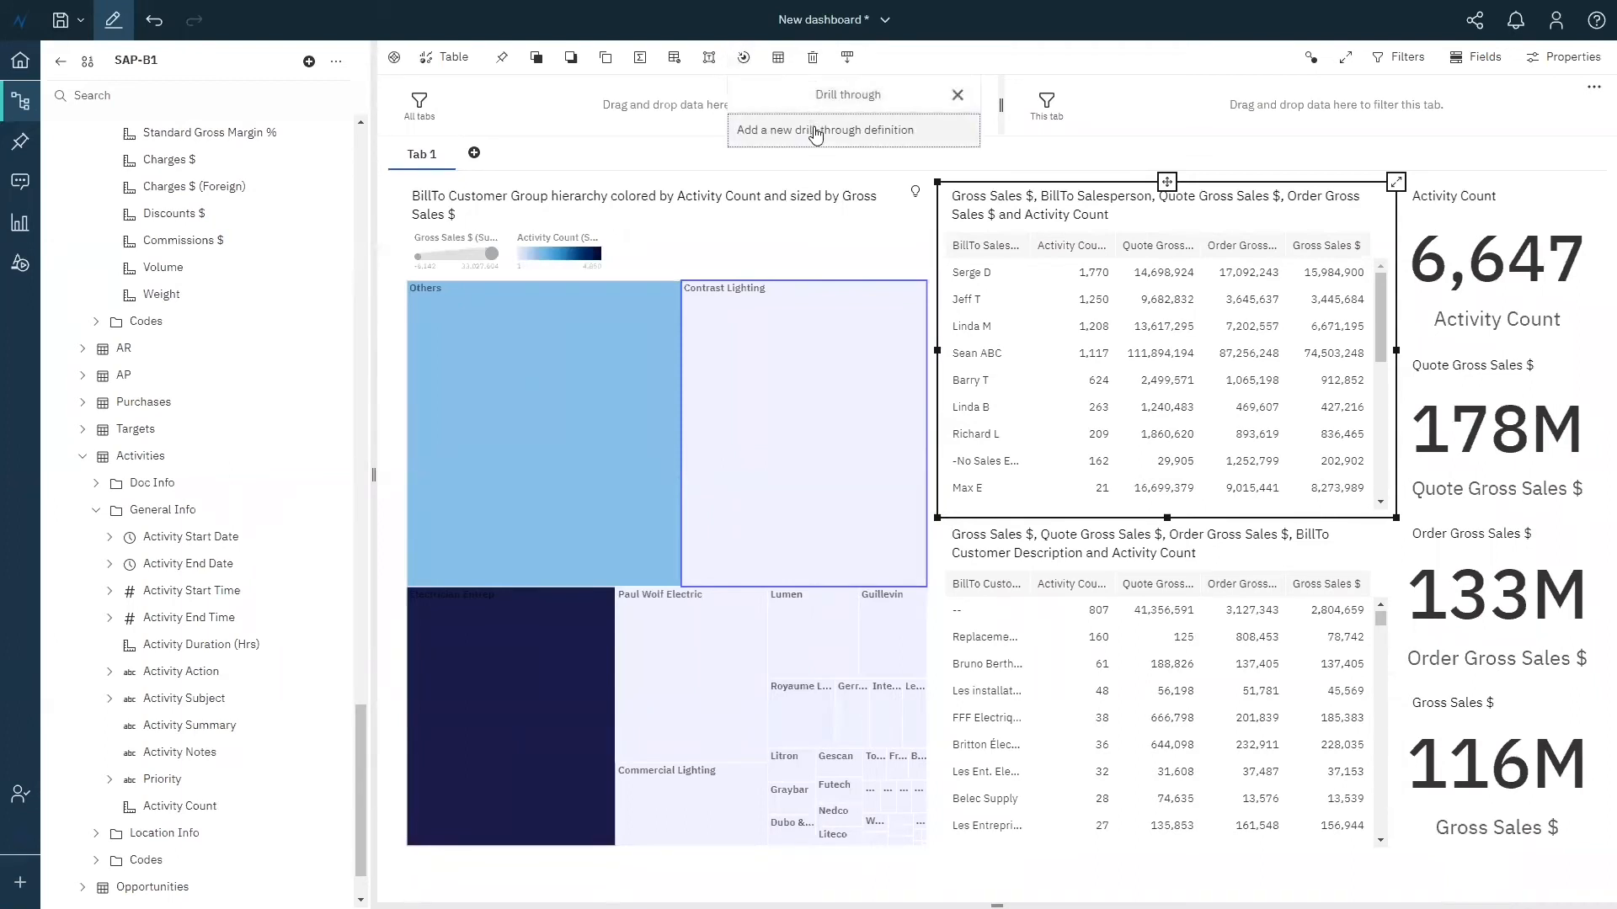
left_click(813, 130)
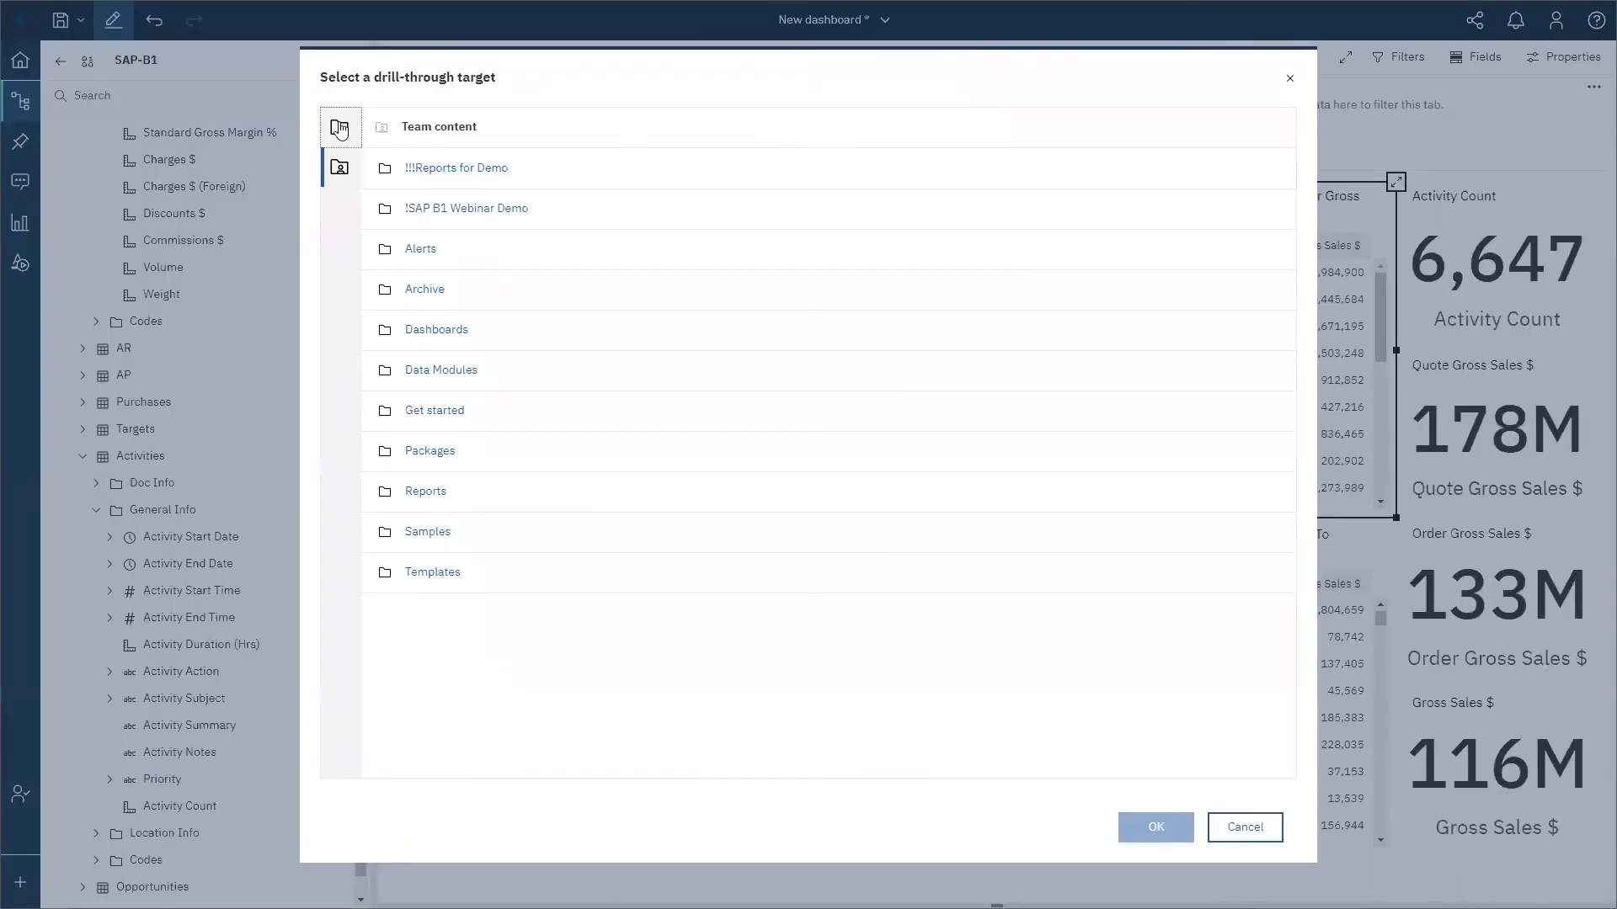
left_click(339, 126)
left_click(438, 168)
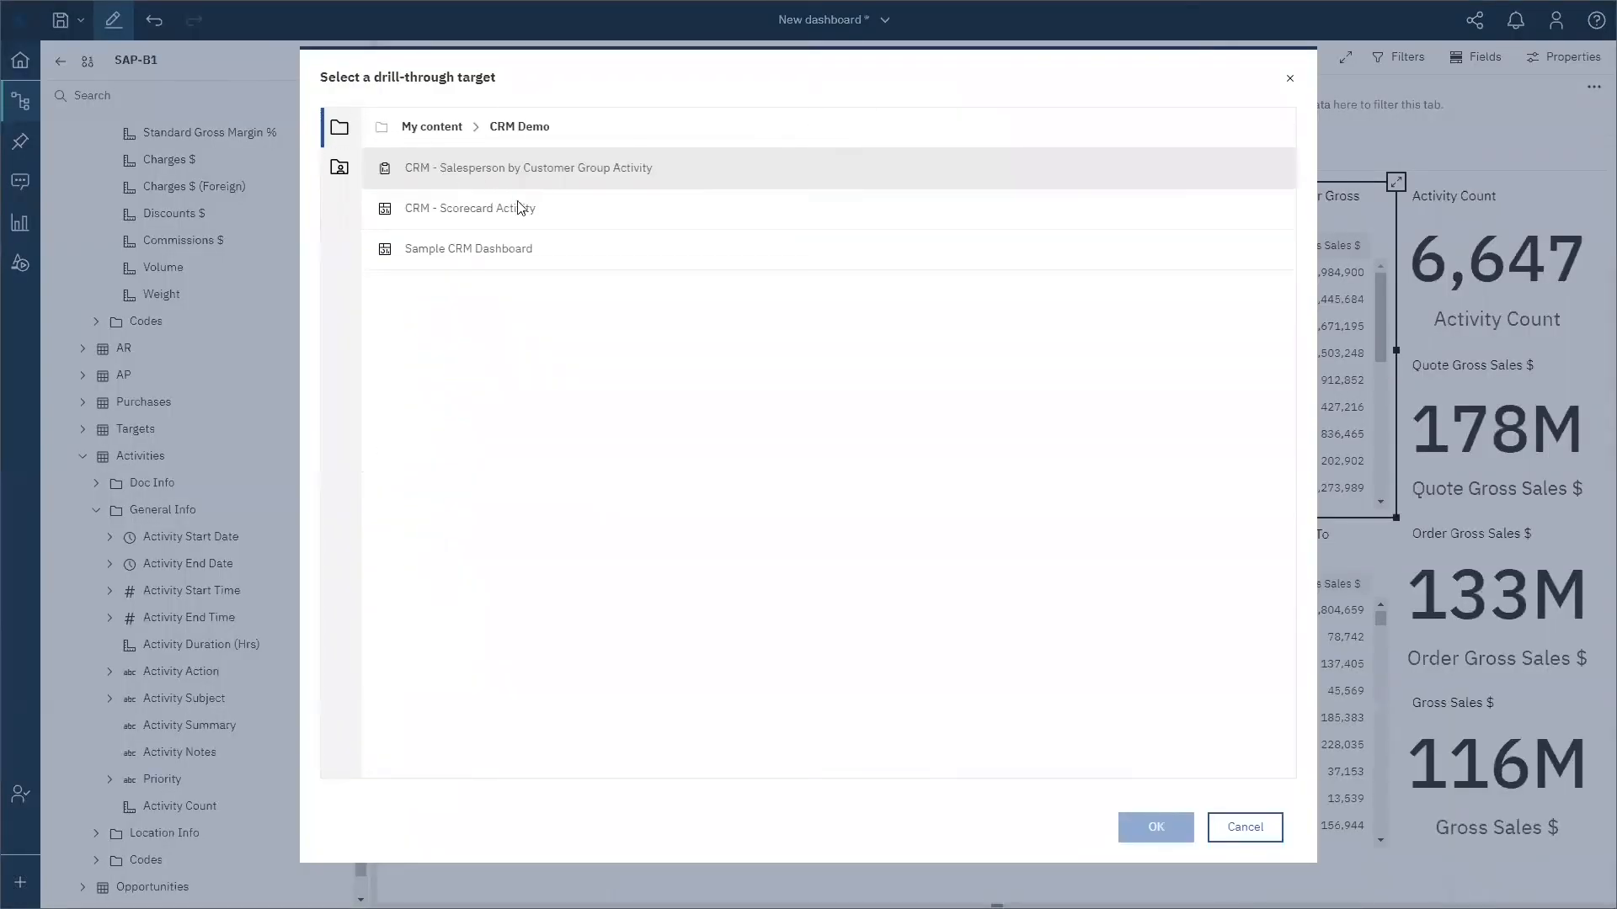
left_click(722, 176)
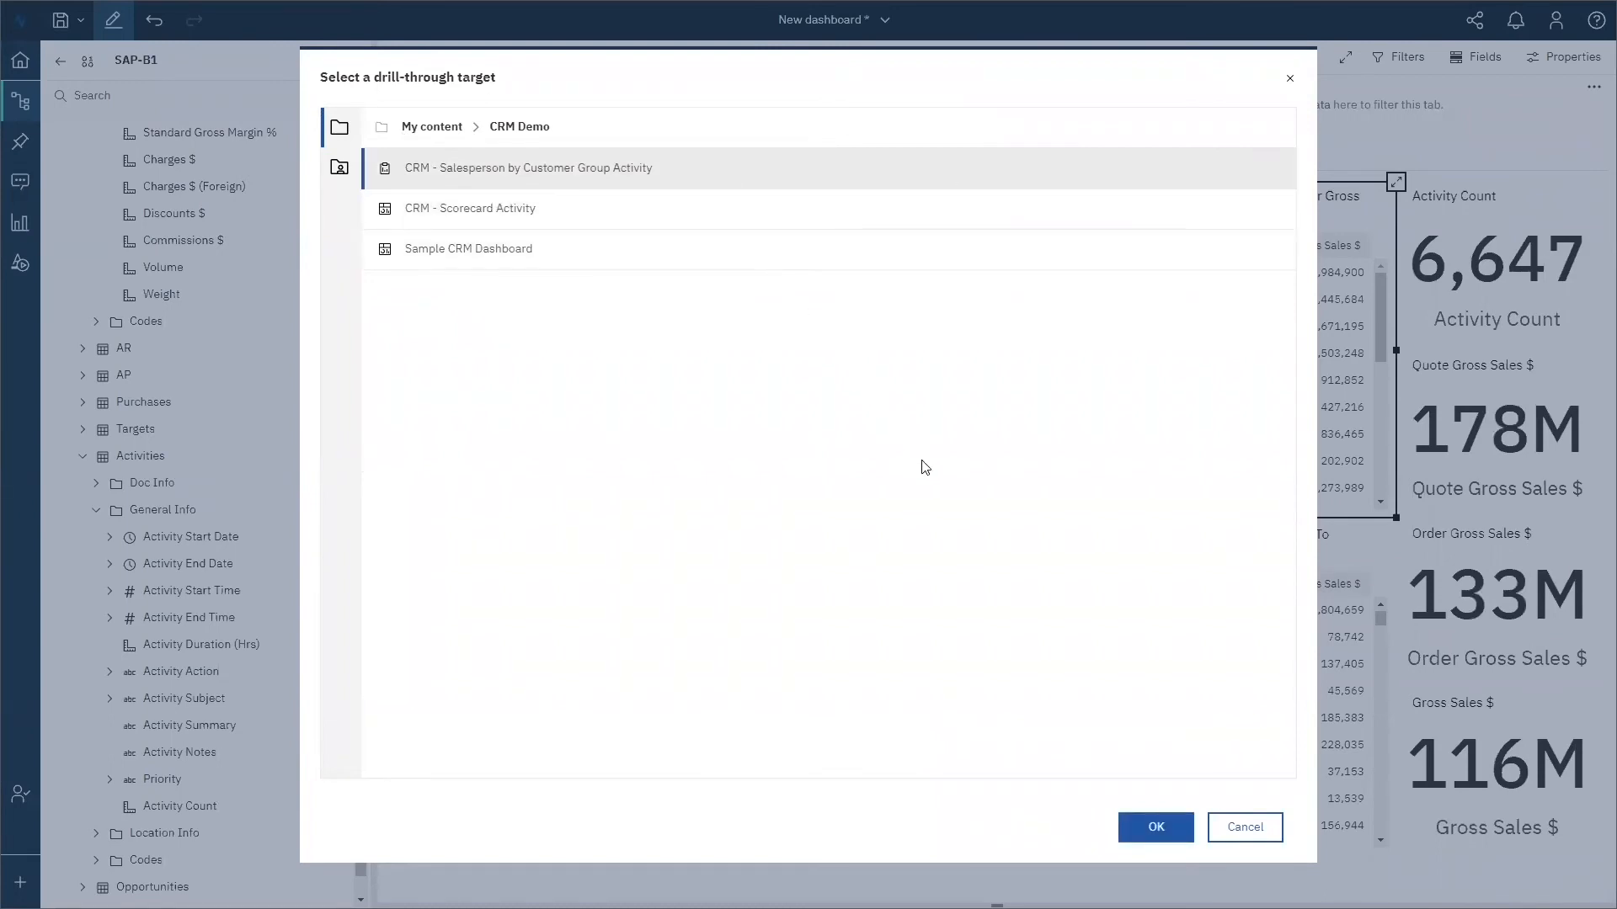
left_click(1147, 829)
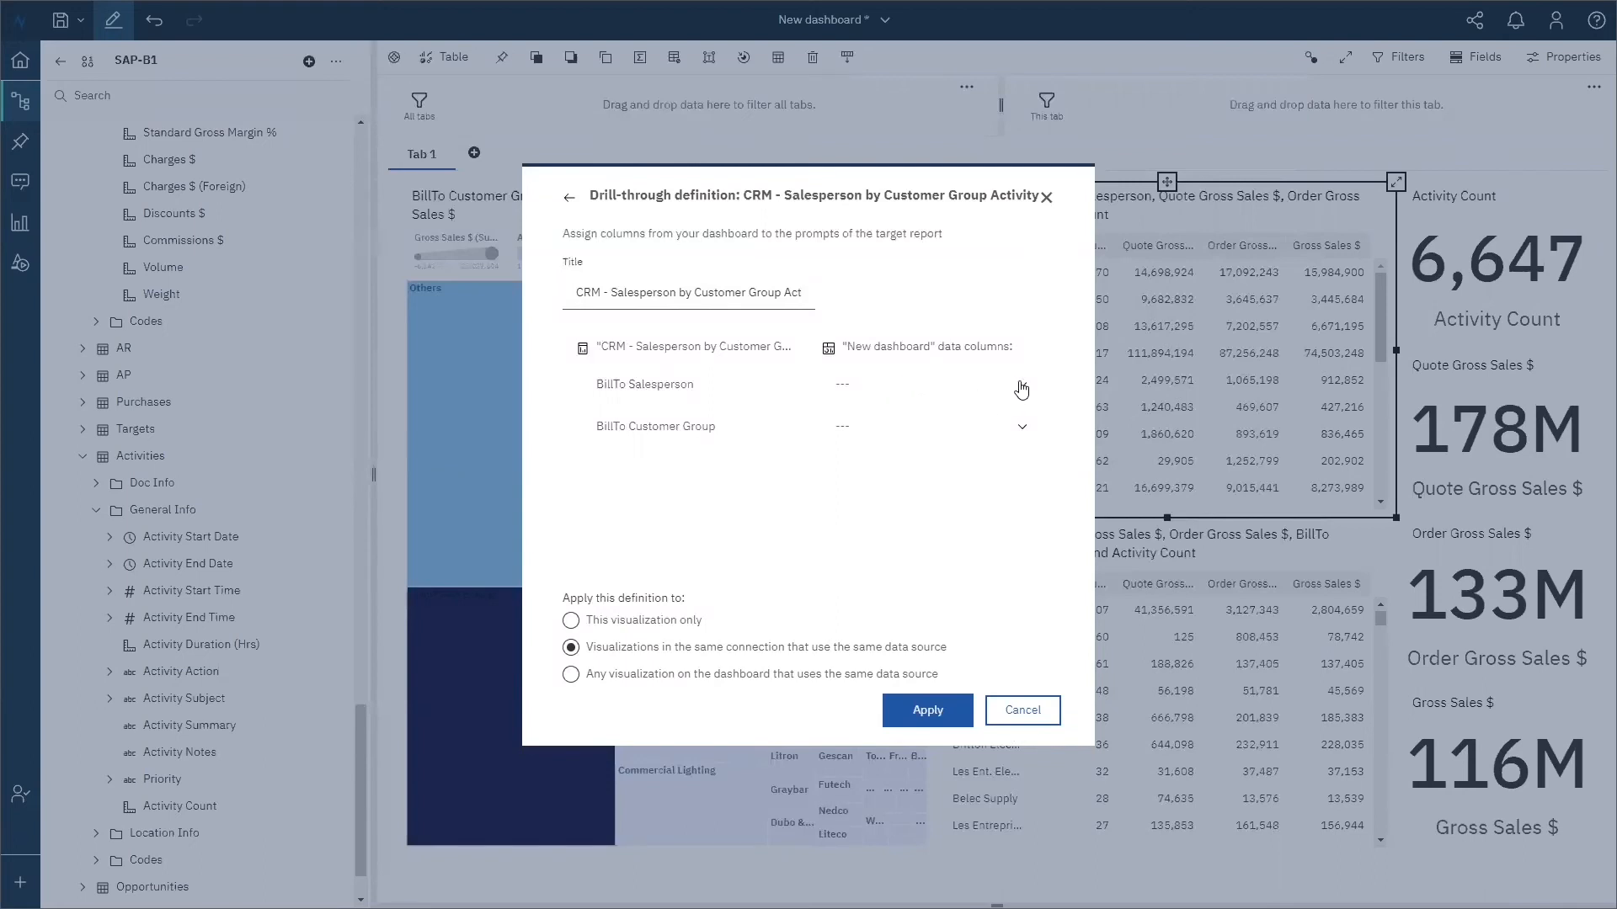
- Map the report prompts BillTo Salesperson and BillTo Customer Group to the dashboard columns of the same names and apply the definition
left_click(1021, 389)
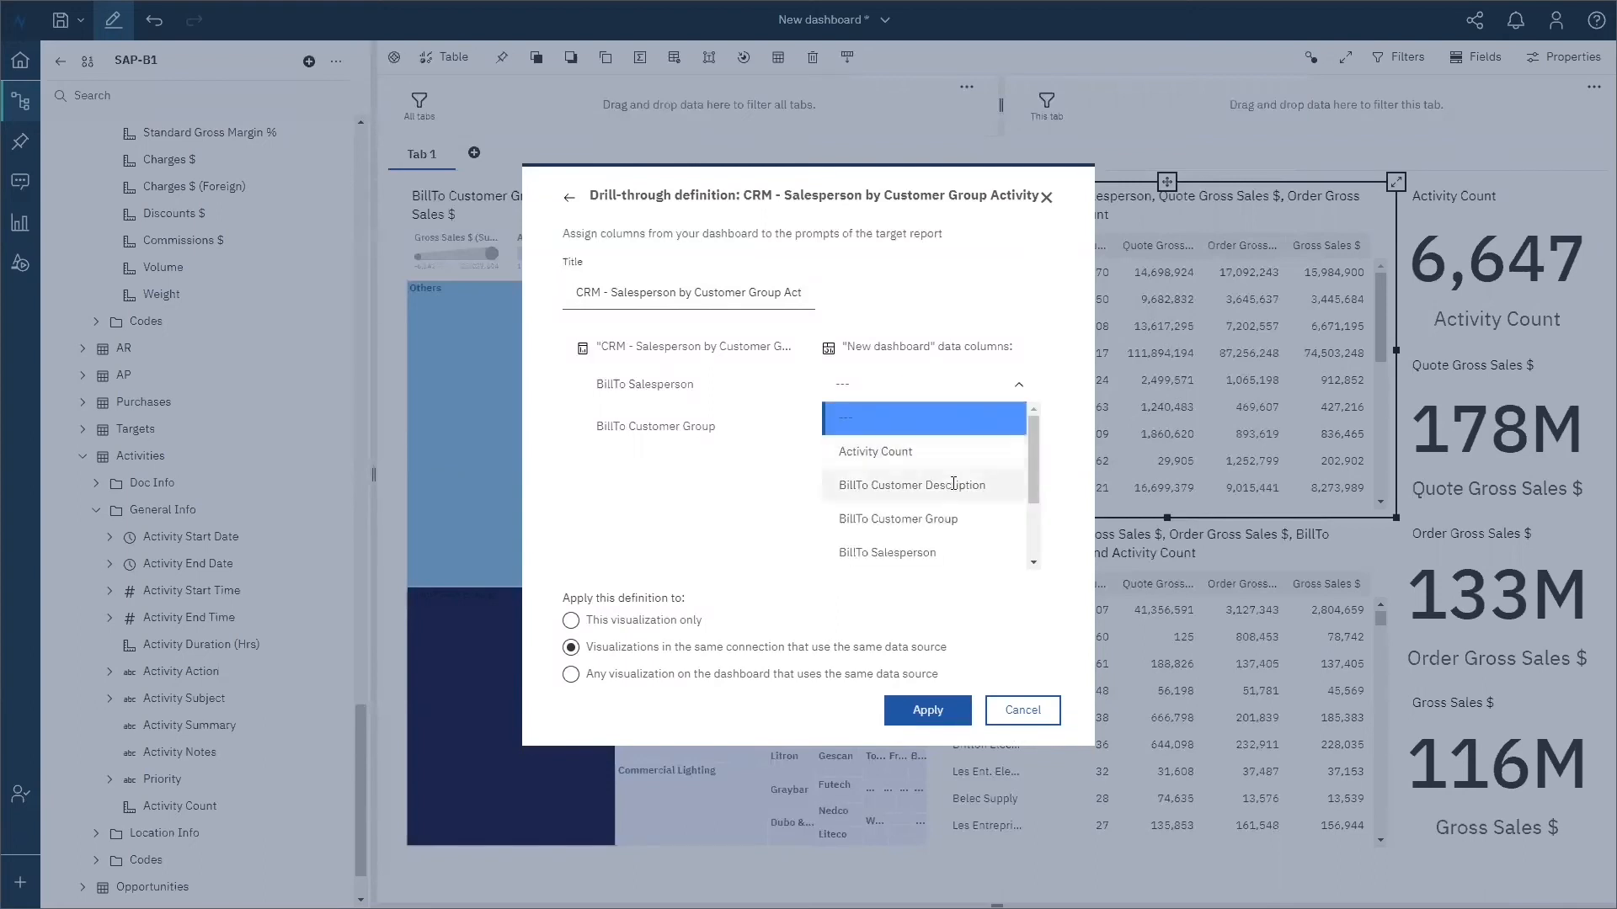
left_click(936, 551)
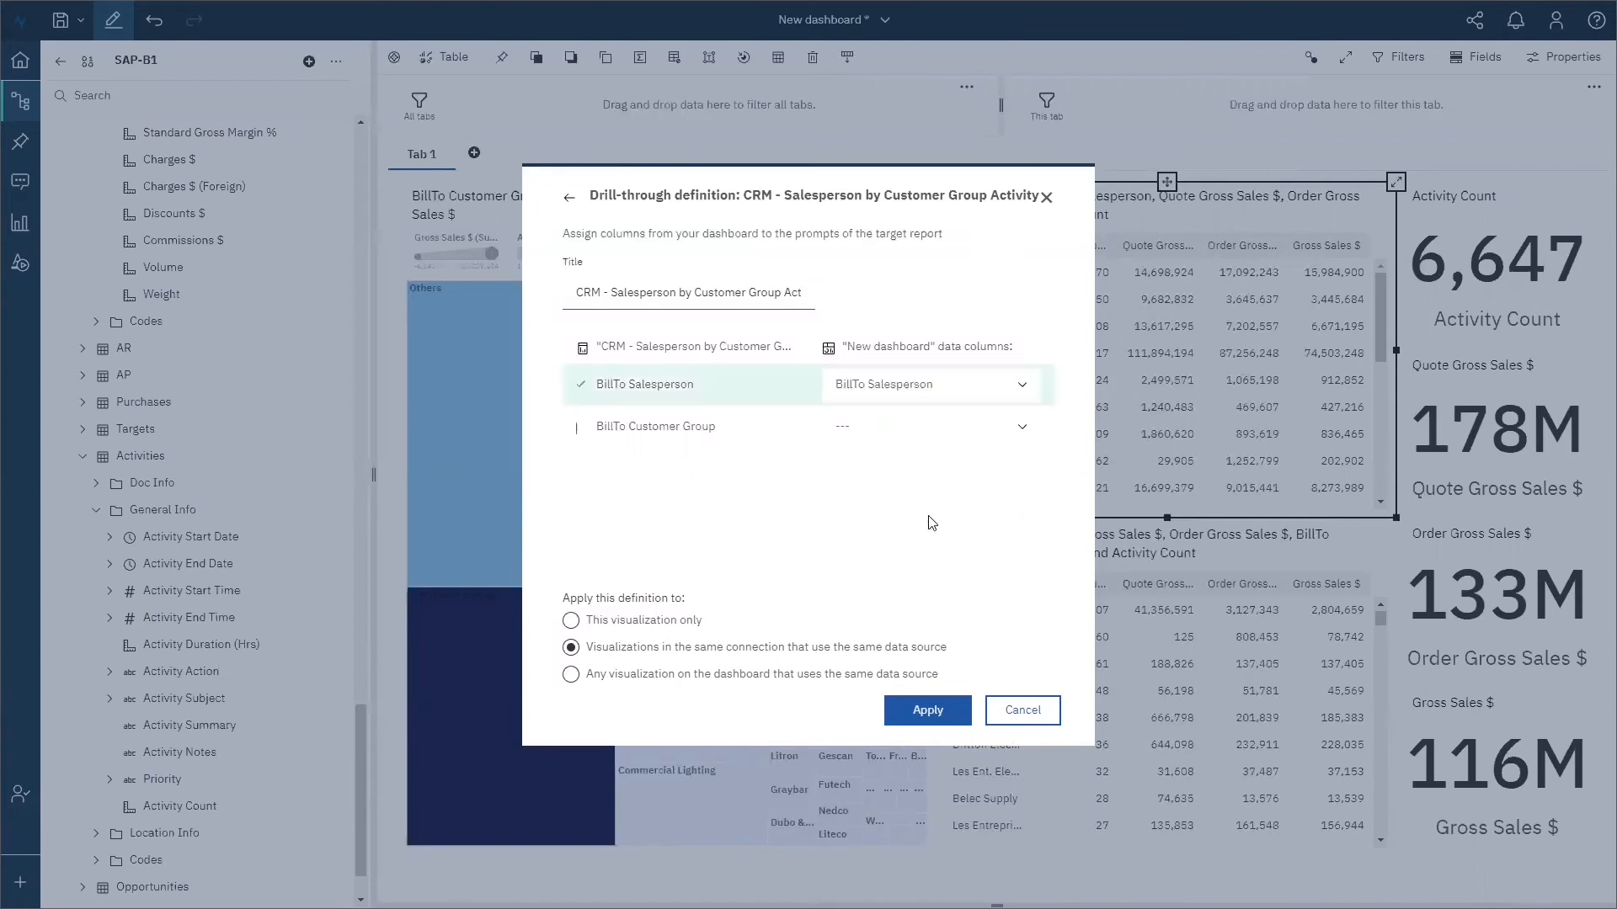
left_click(975, 431)
left_click(938, 519)
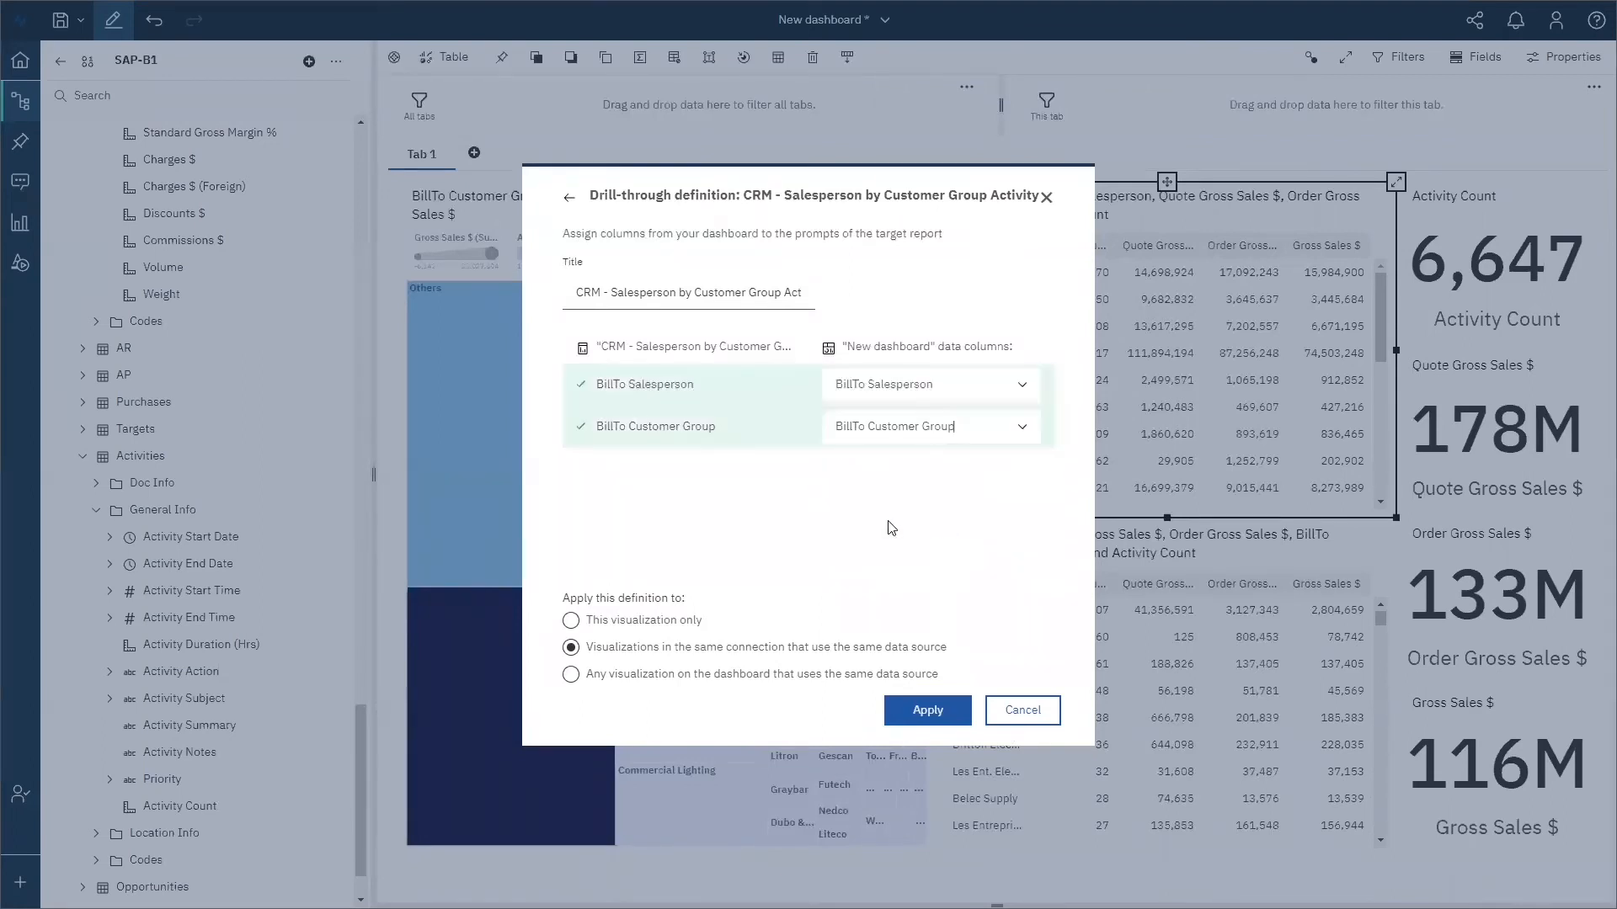
left_click(927, 714)
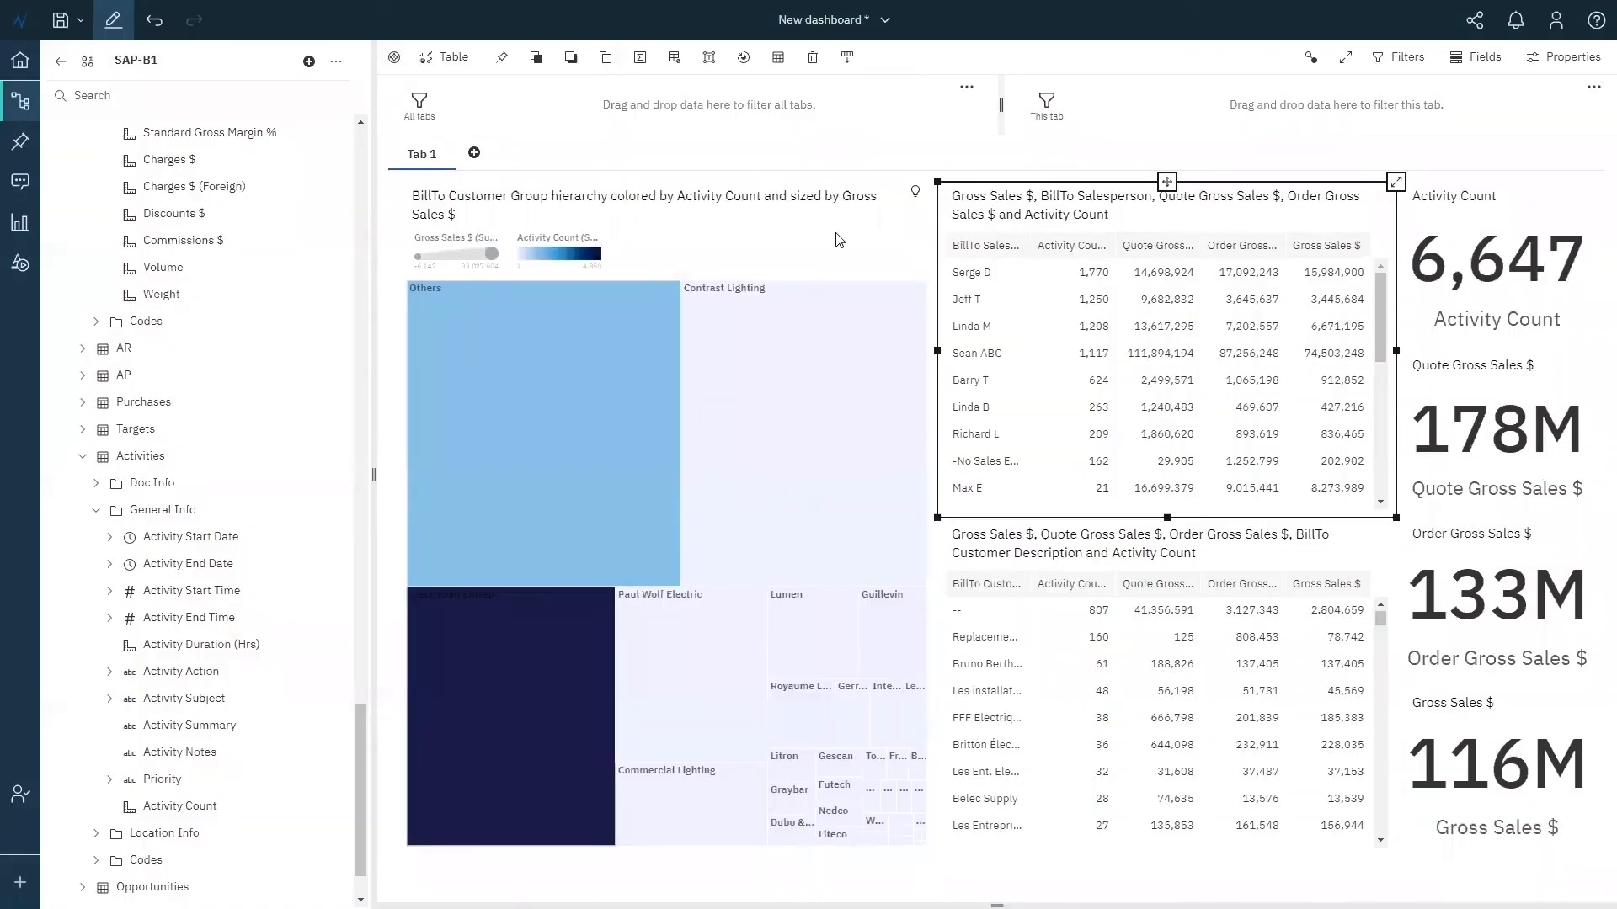
- Filter on the first-row salesperson in the upper table and drill through to the customer group activity report
left_click_drag(1019, 273, 1020, 274)
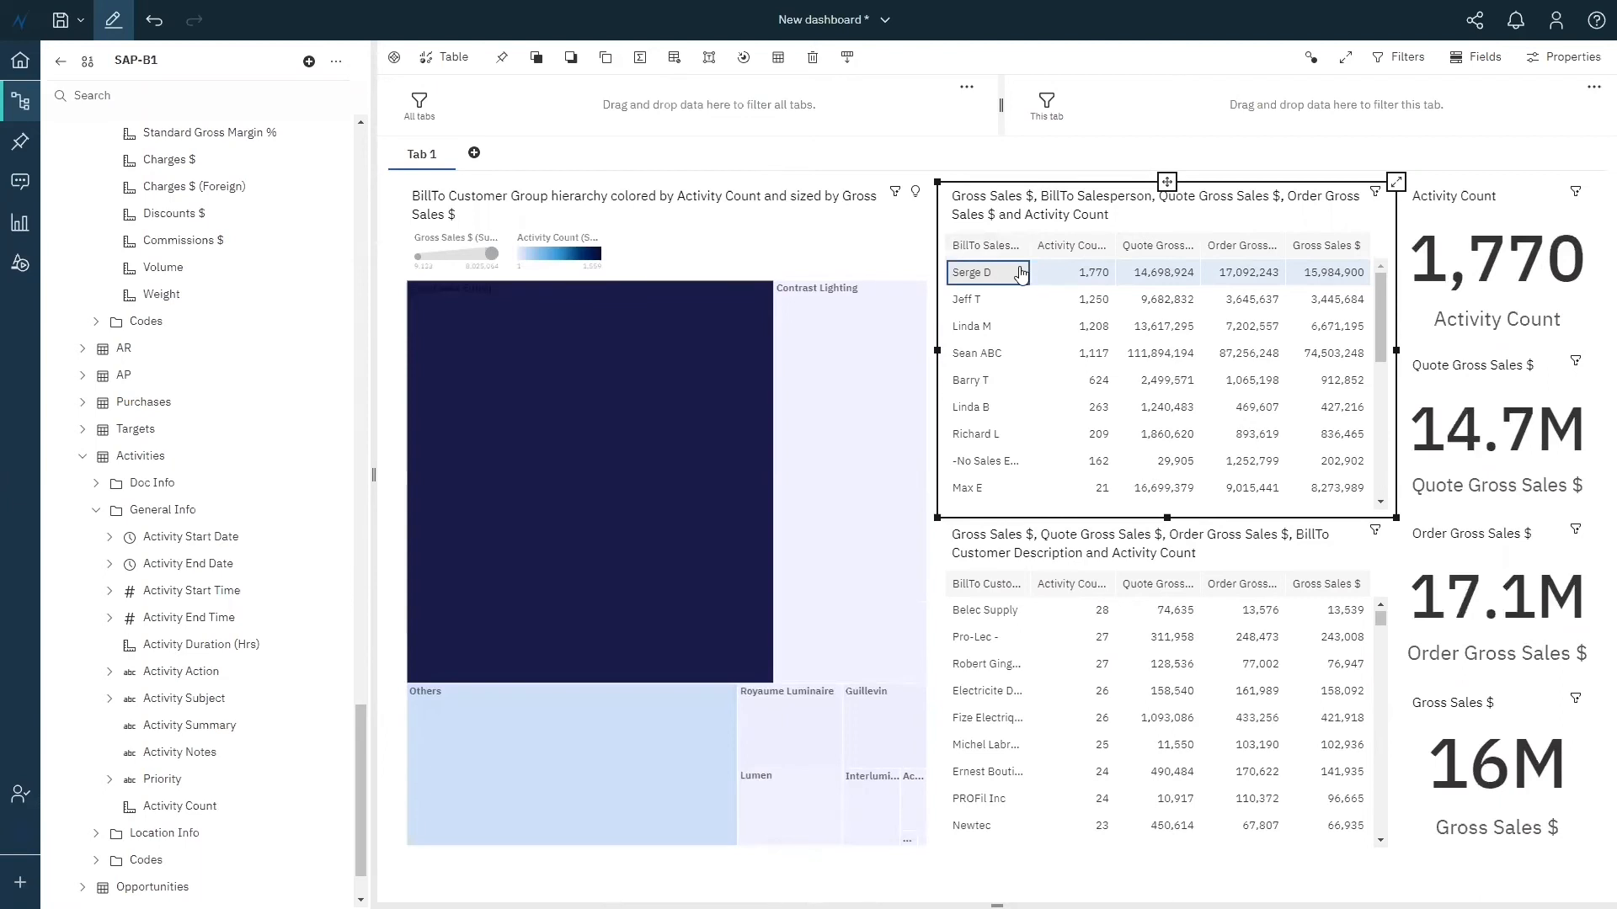
left_click(1021, 273)
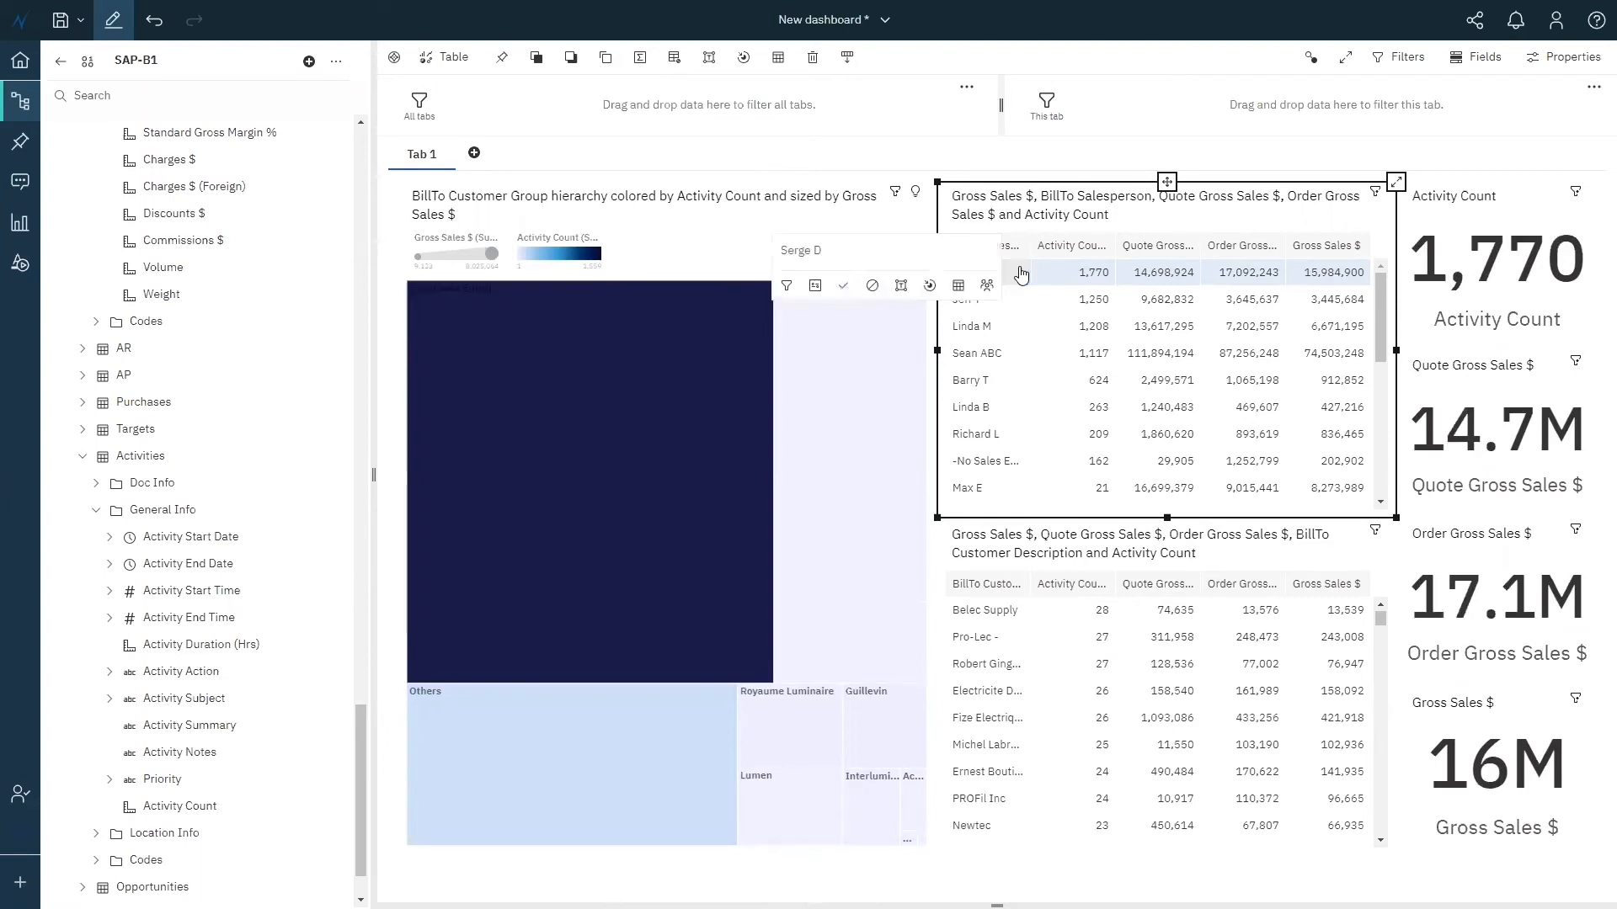
left_click(930, 287)
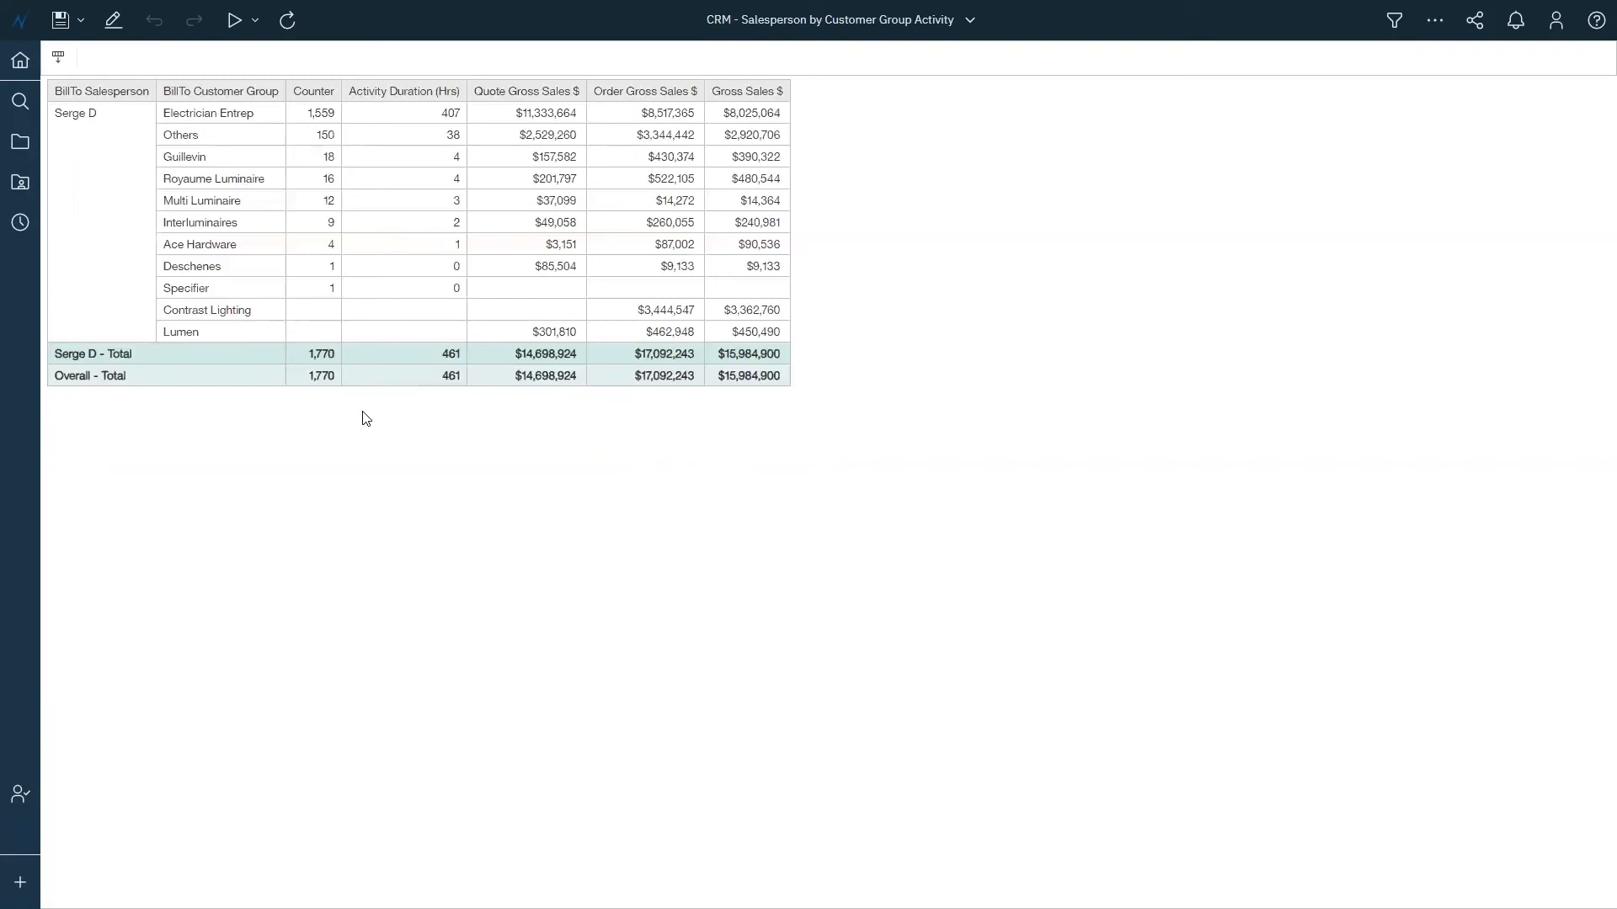
- Open the drill-through report for editing with its insertable objects shown and go to the end of the data
left_click(115, 23)
left_click(114, 22)
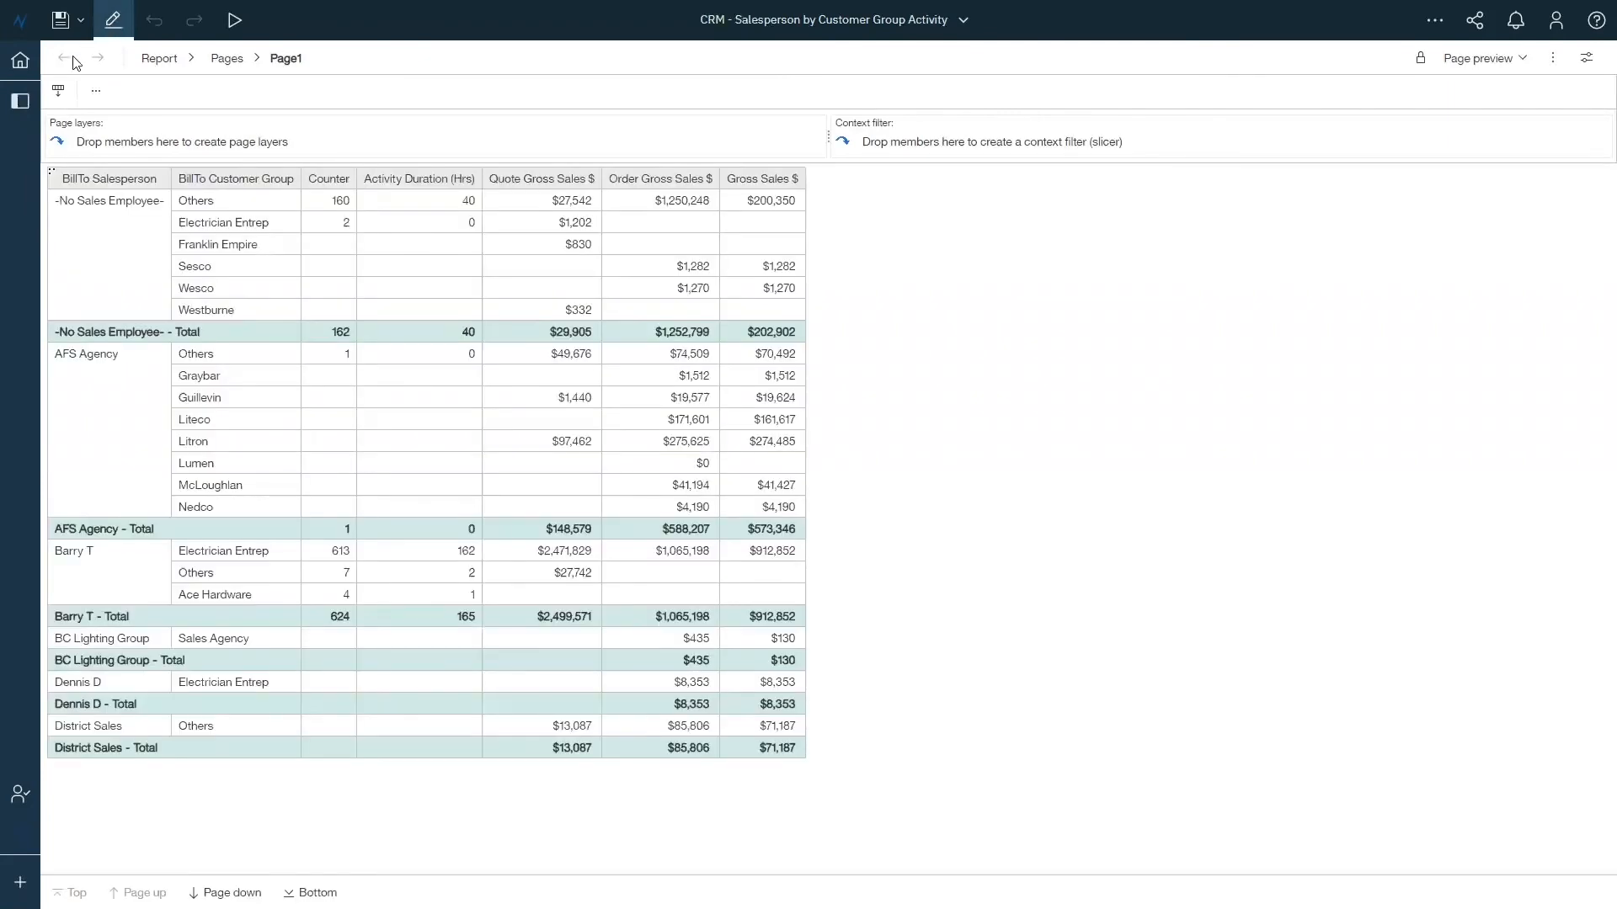
left_click(22, 104)
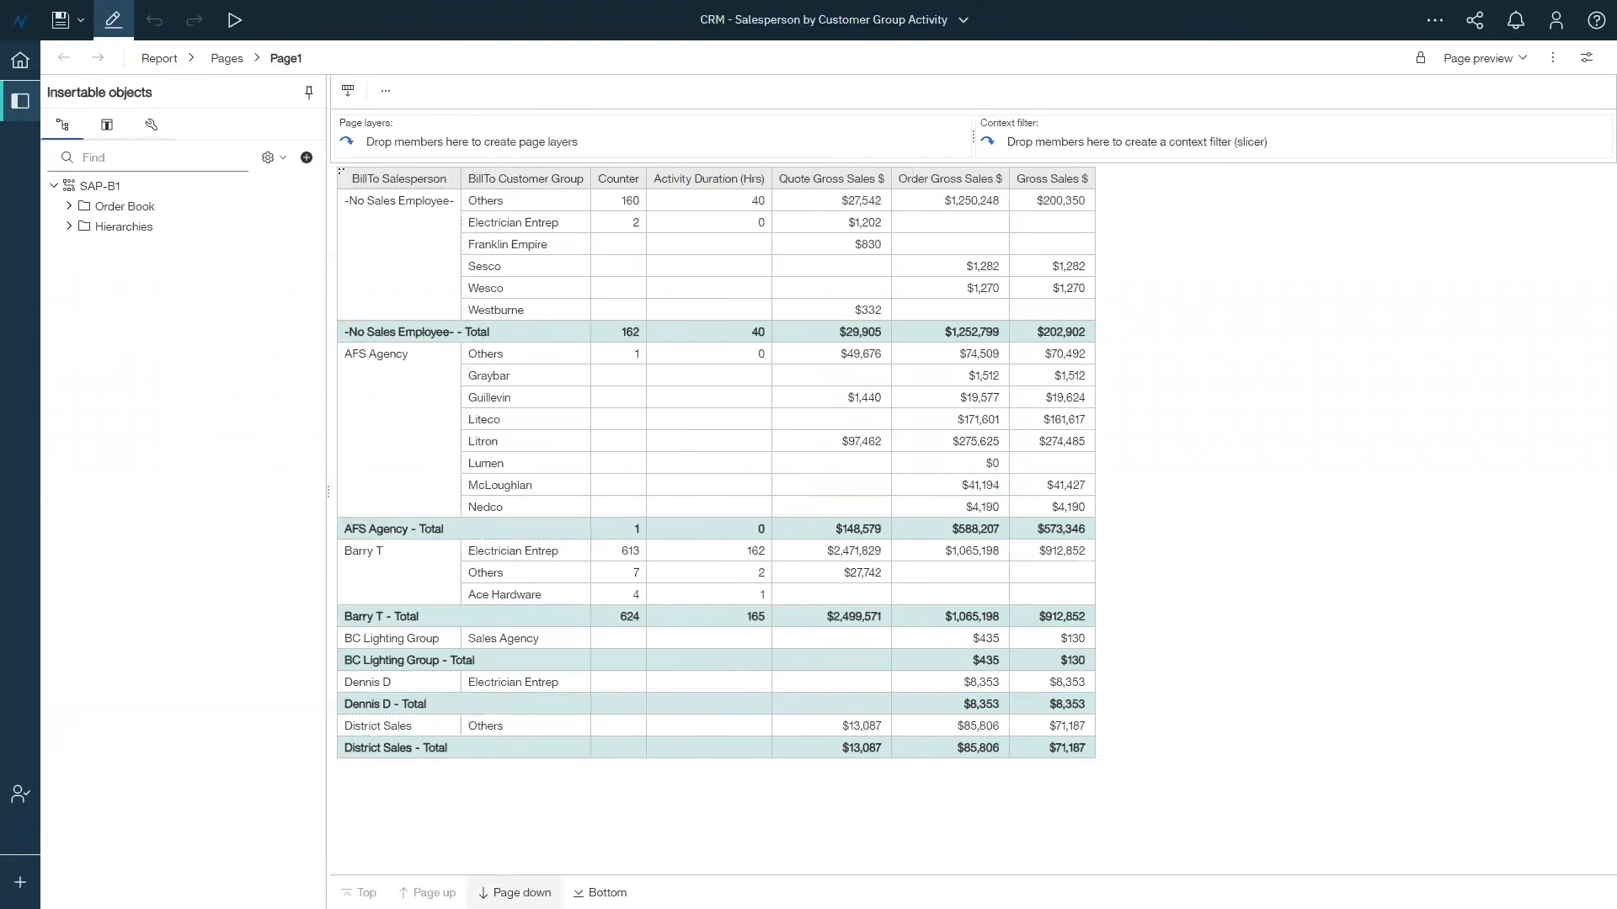
left_click(516, 893)
left_click(601, 893)
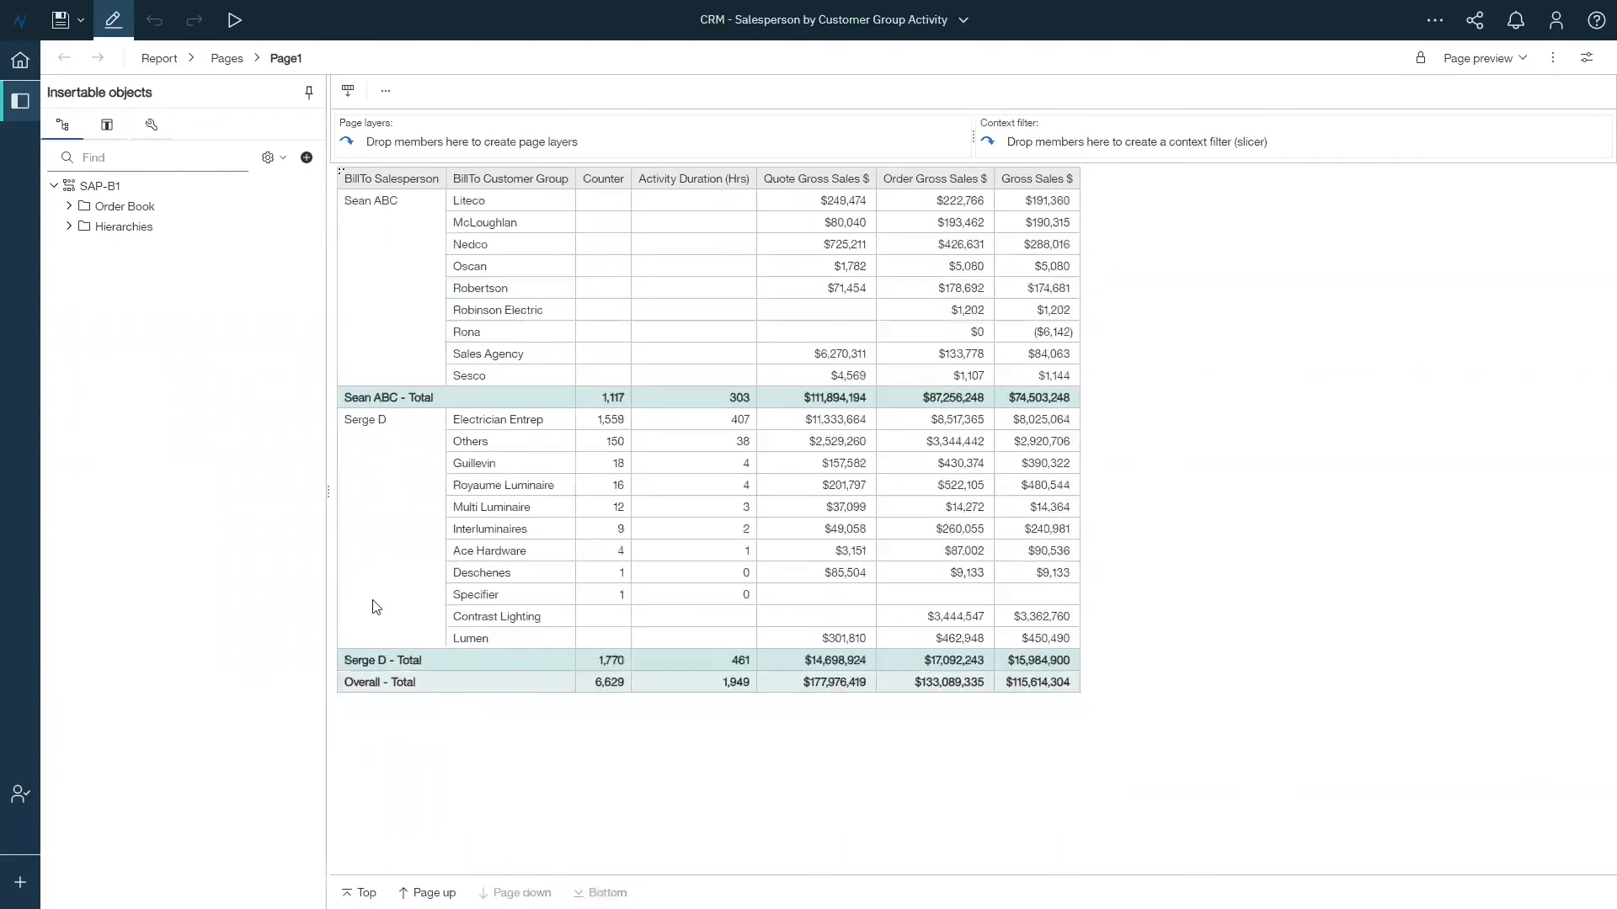
- Filter the report list to include only the last-listed salesperson in the BillTo Salesperson column
left_click(358, 509)
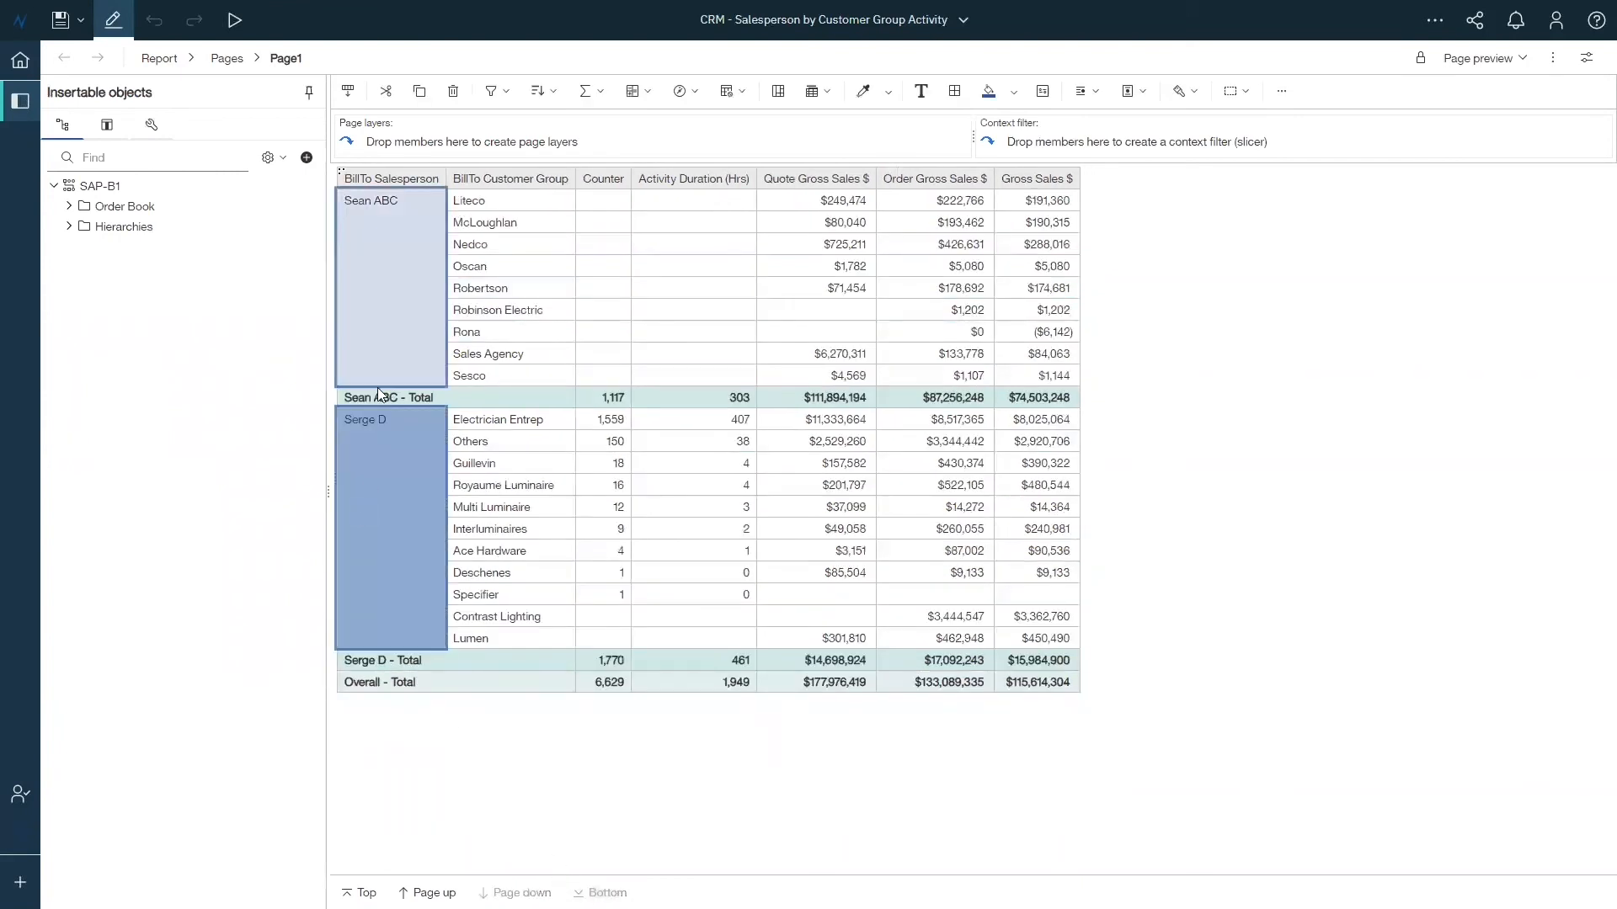
left_click(491, 98)
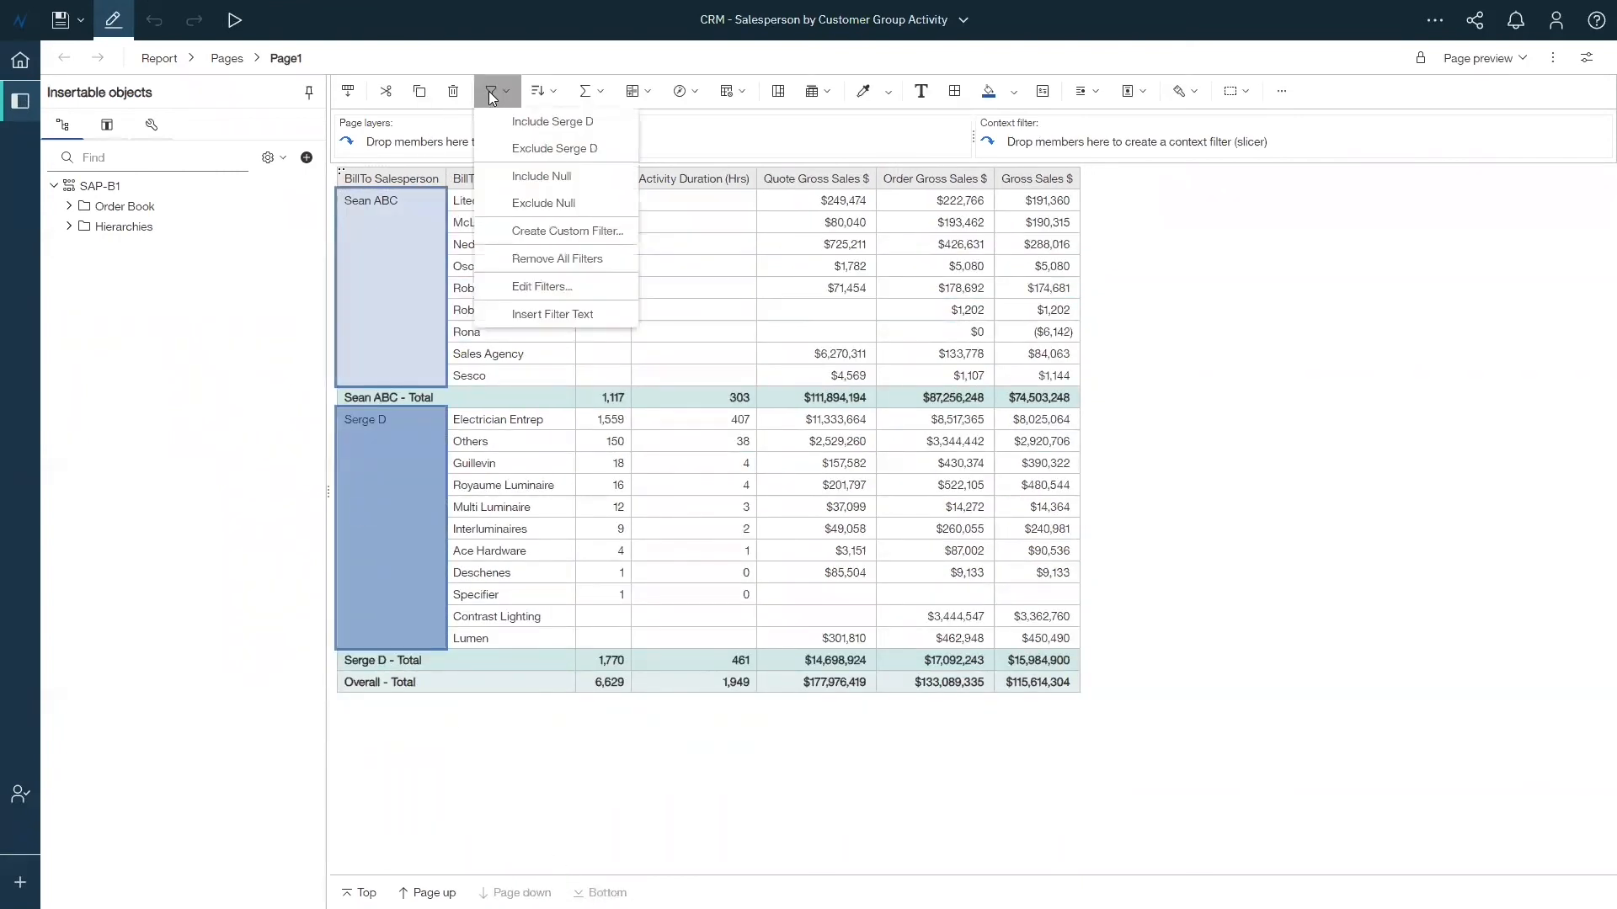
left_click(503, 135)
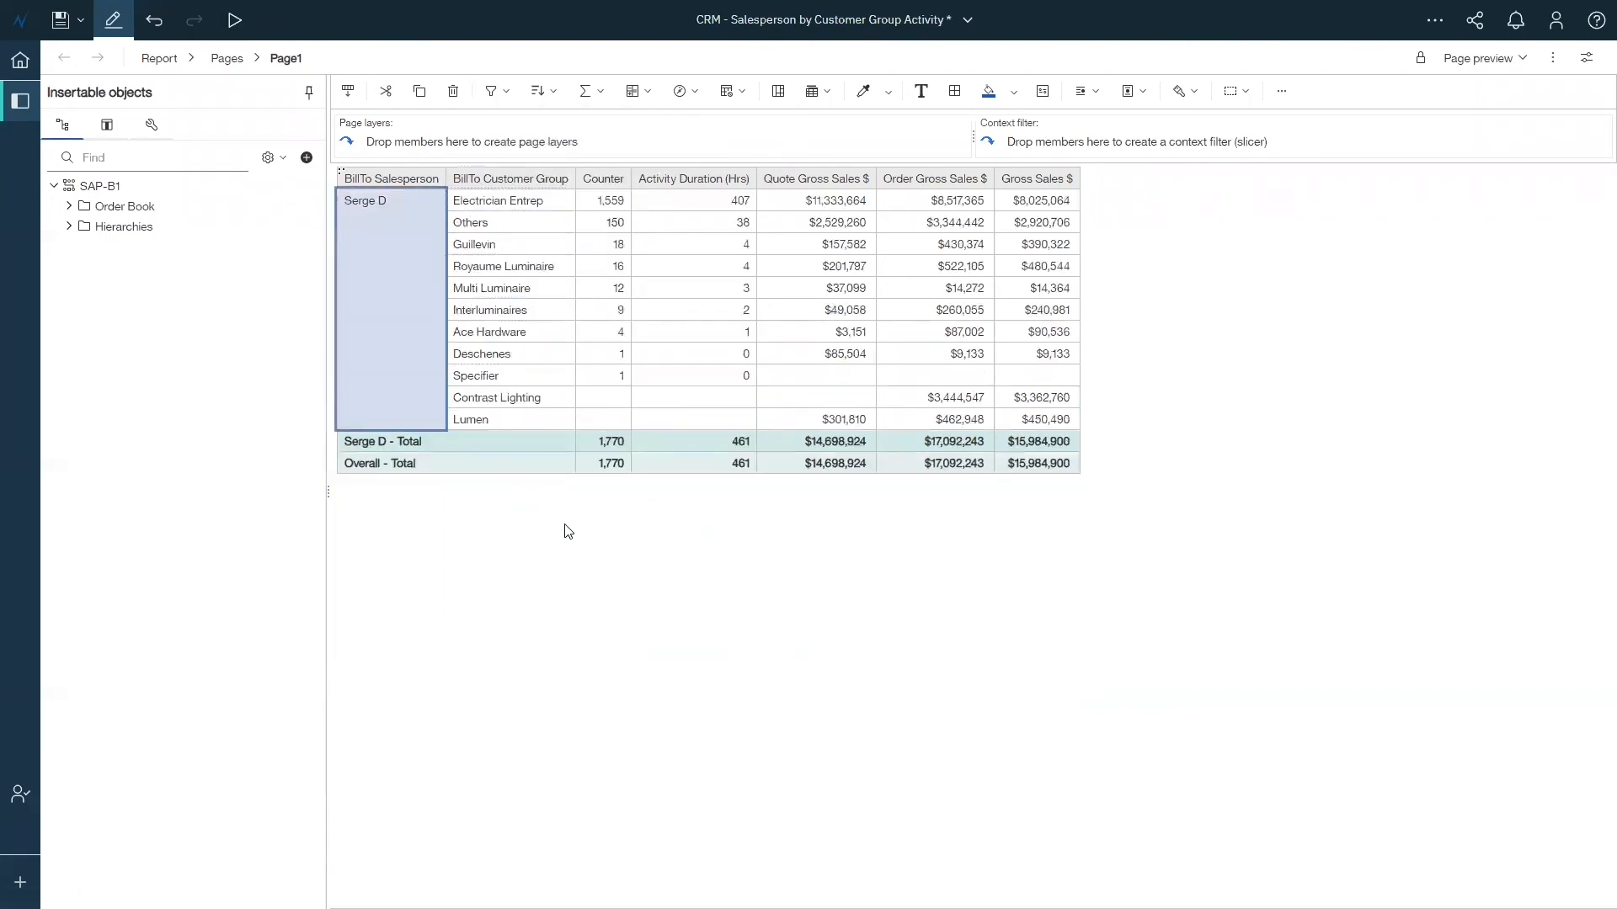
- Insert the BillTo Customer Description and BillTo City columns from the Order Book's customer data after the BillTo Customer Group column
left_click(67, 206)
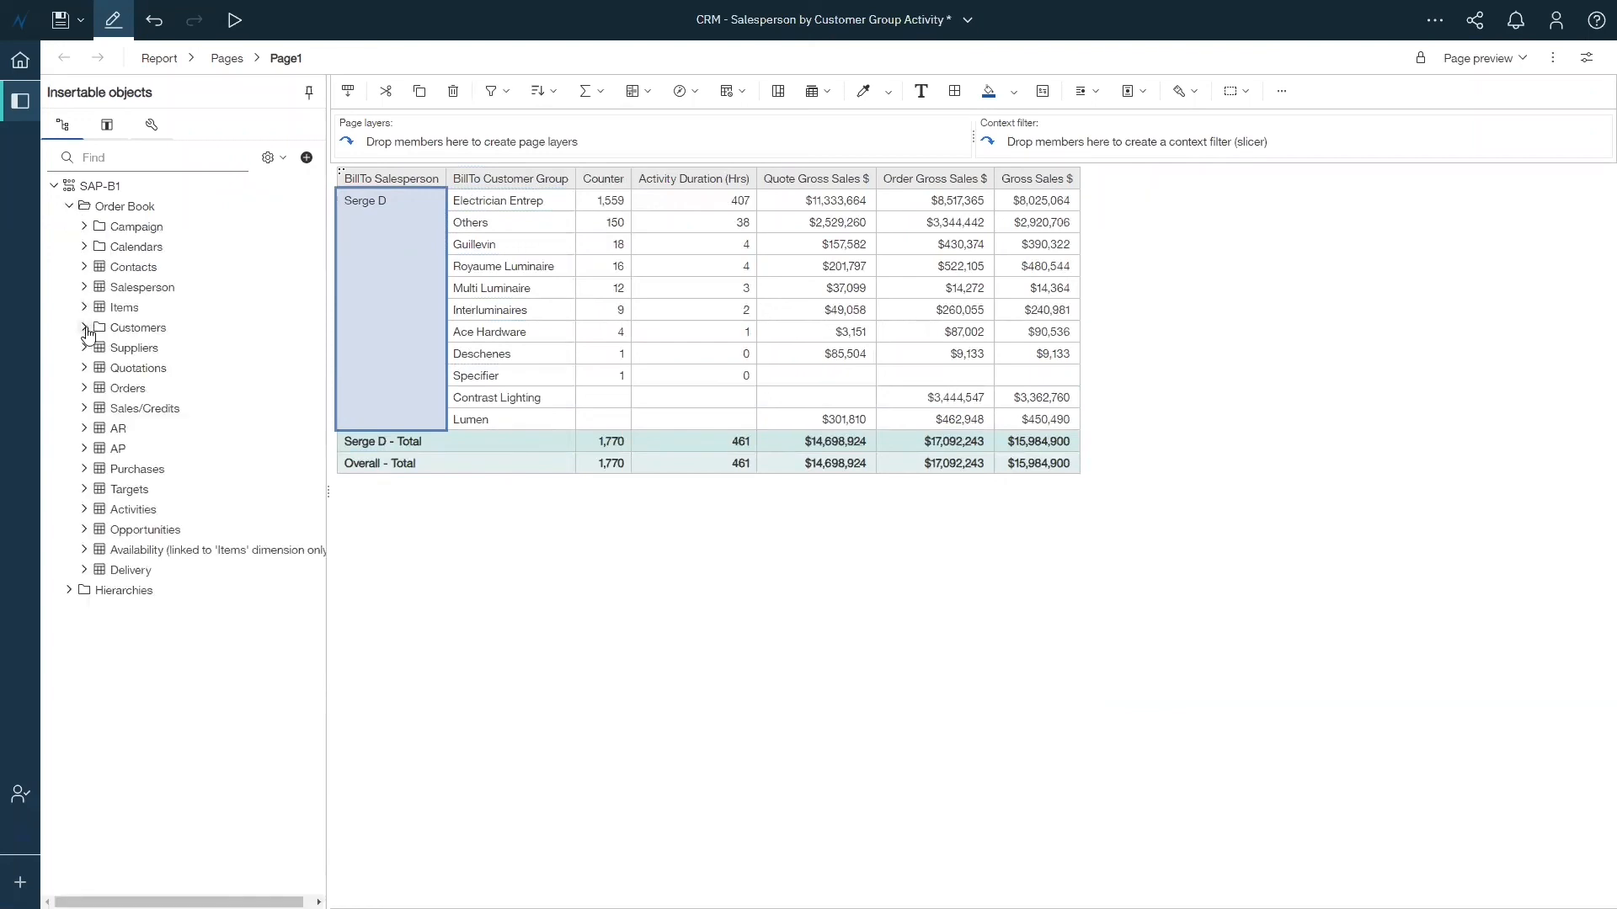
left_click(84, 328)
left_click(99, 368)
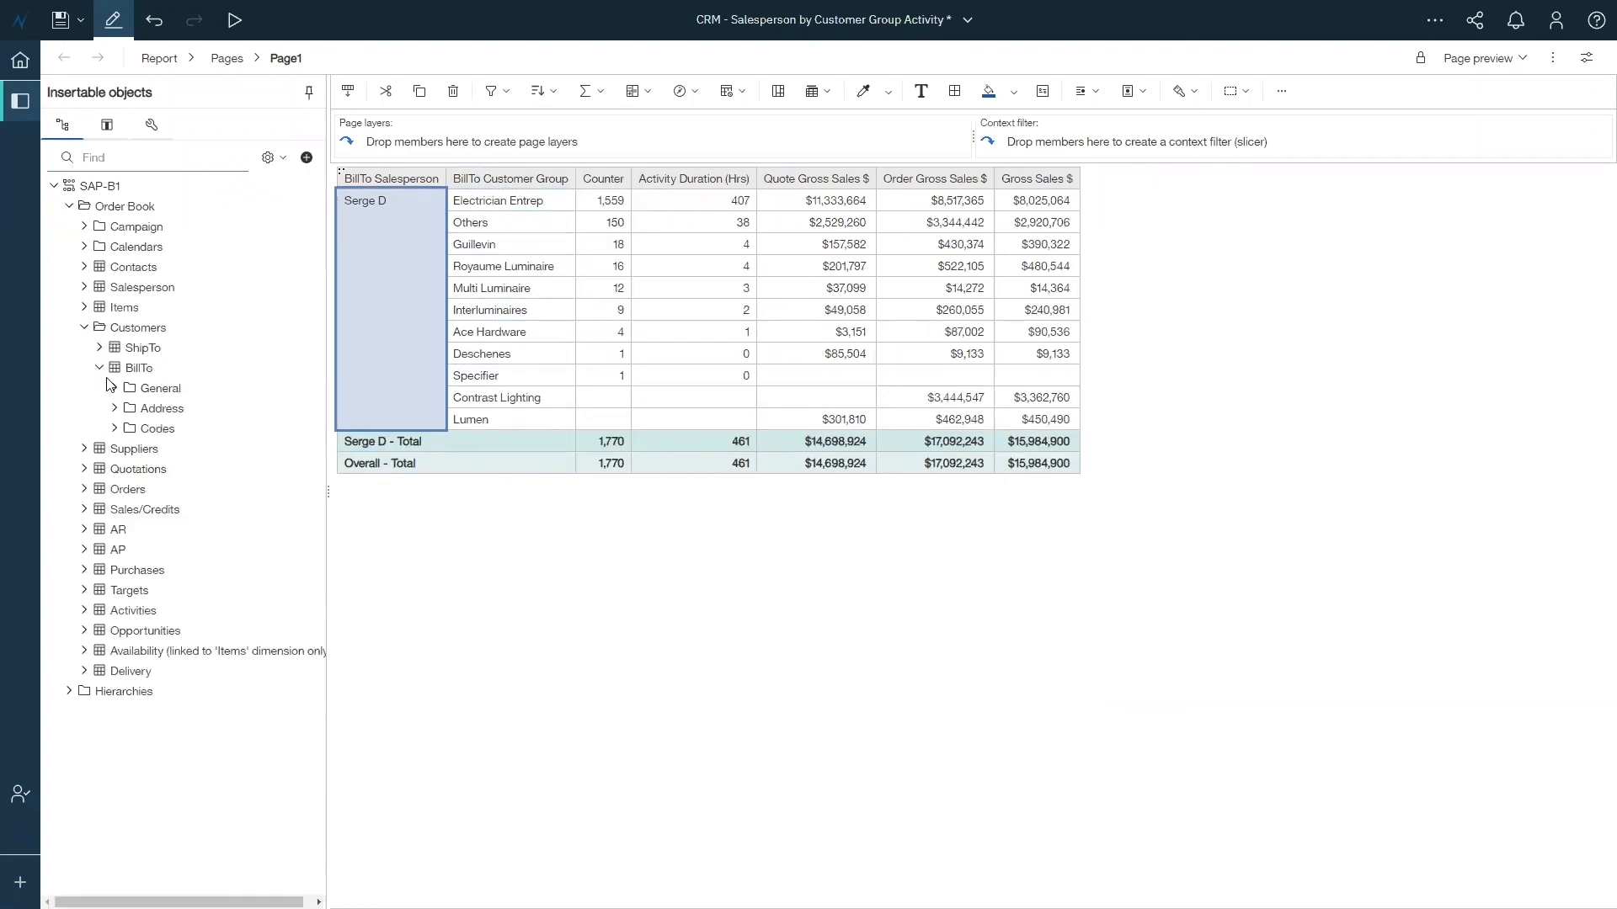
left_click(114, 389)
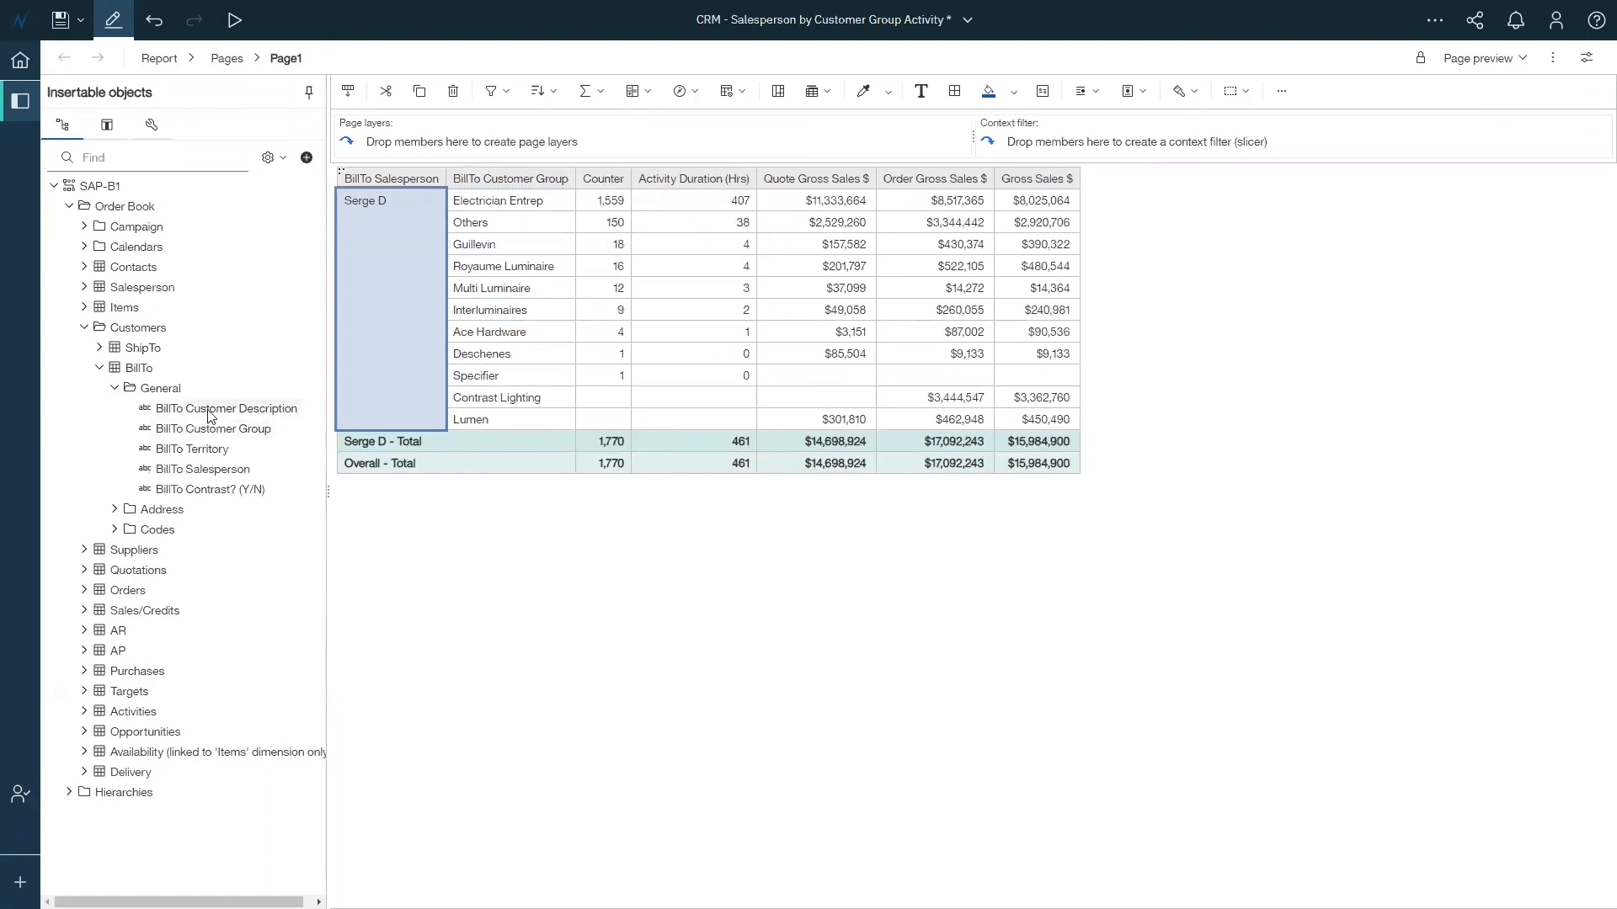
left_click_drag(240, 410, 538, 248)
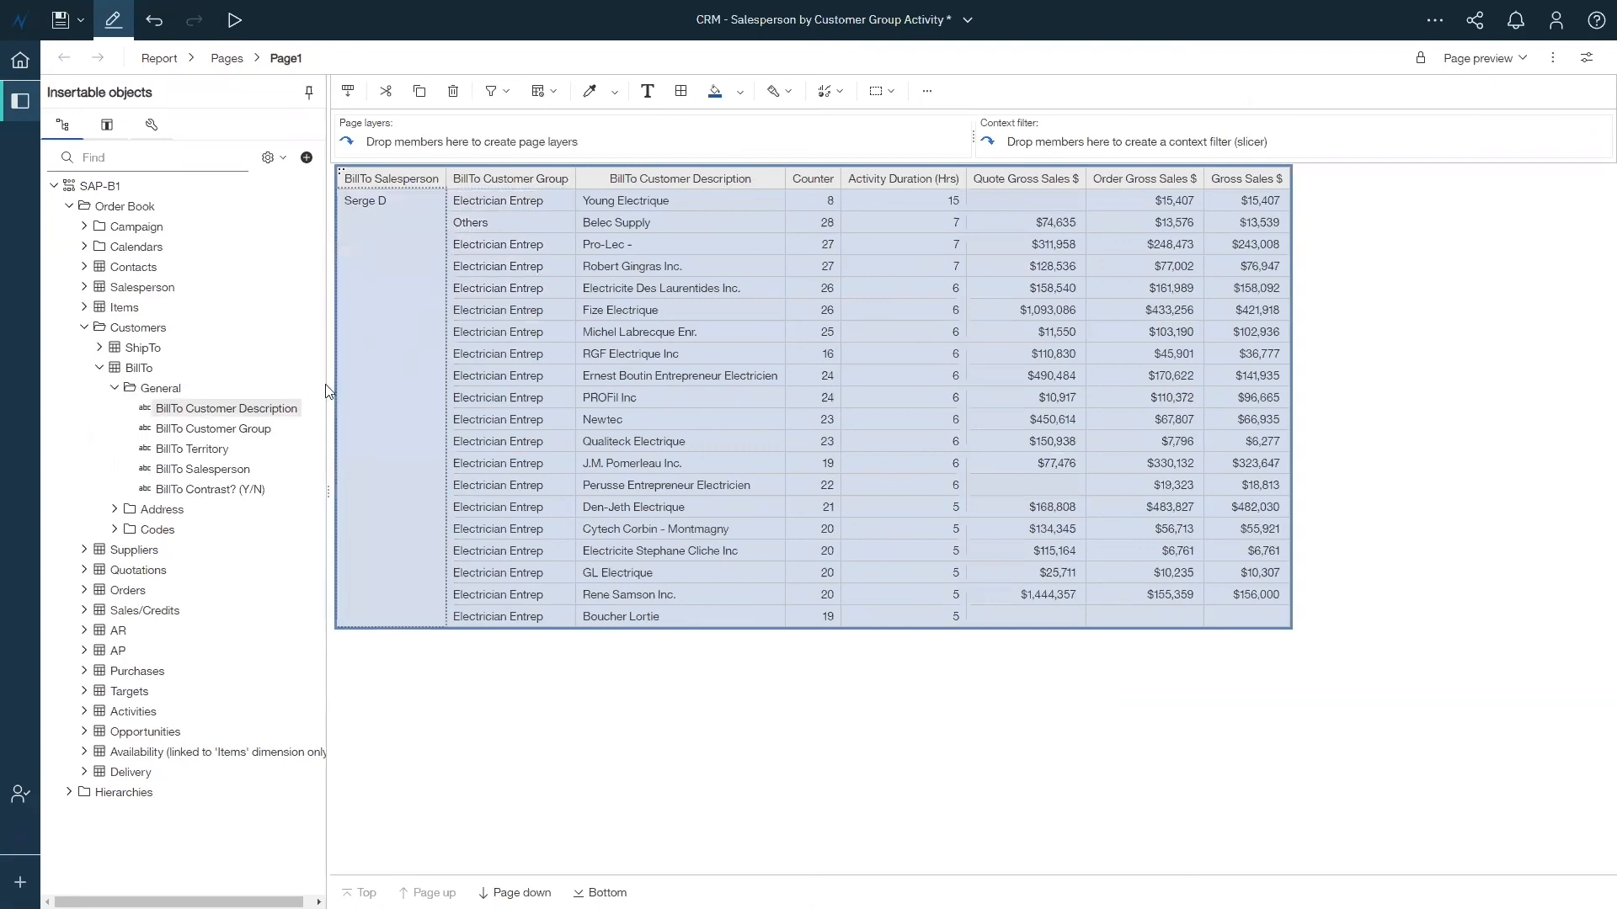
left_click(116, 510)
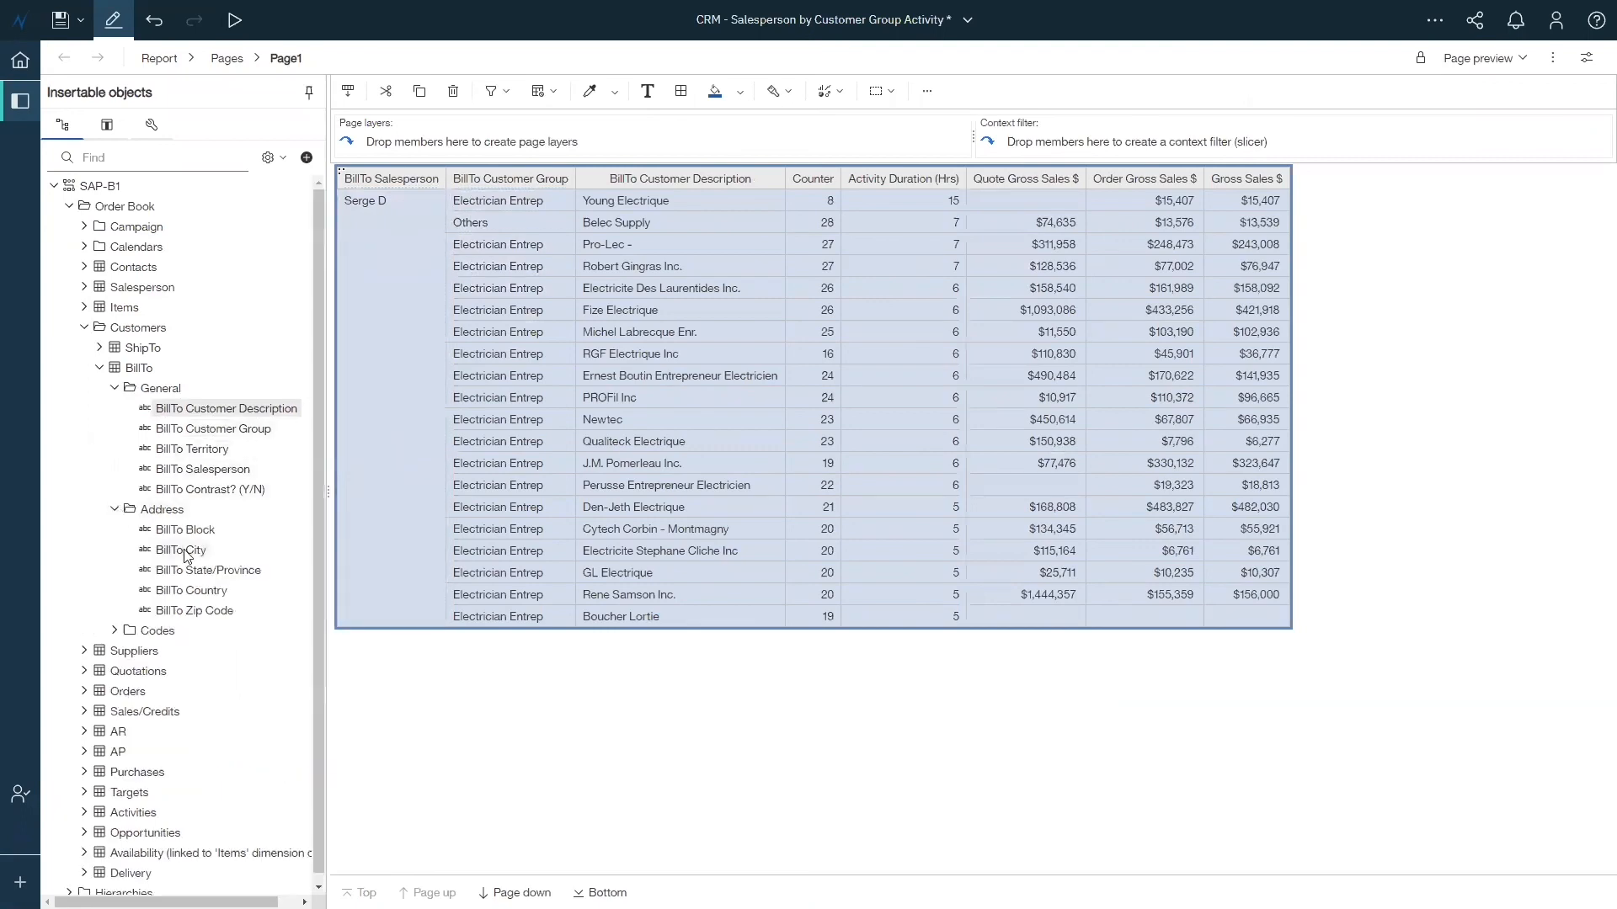
left_click_drag(188, 549, 751, 317)
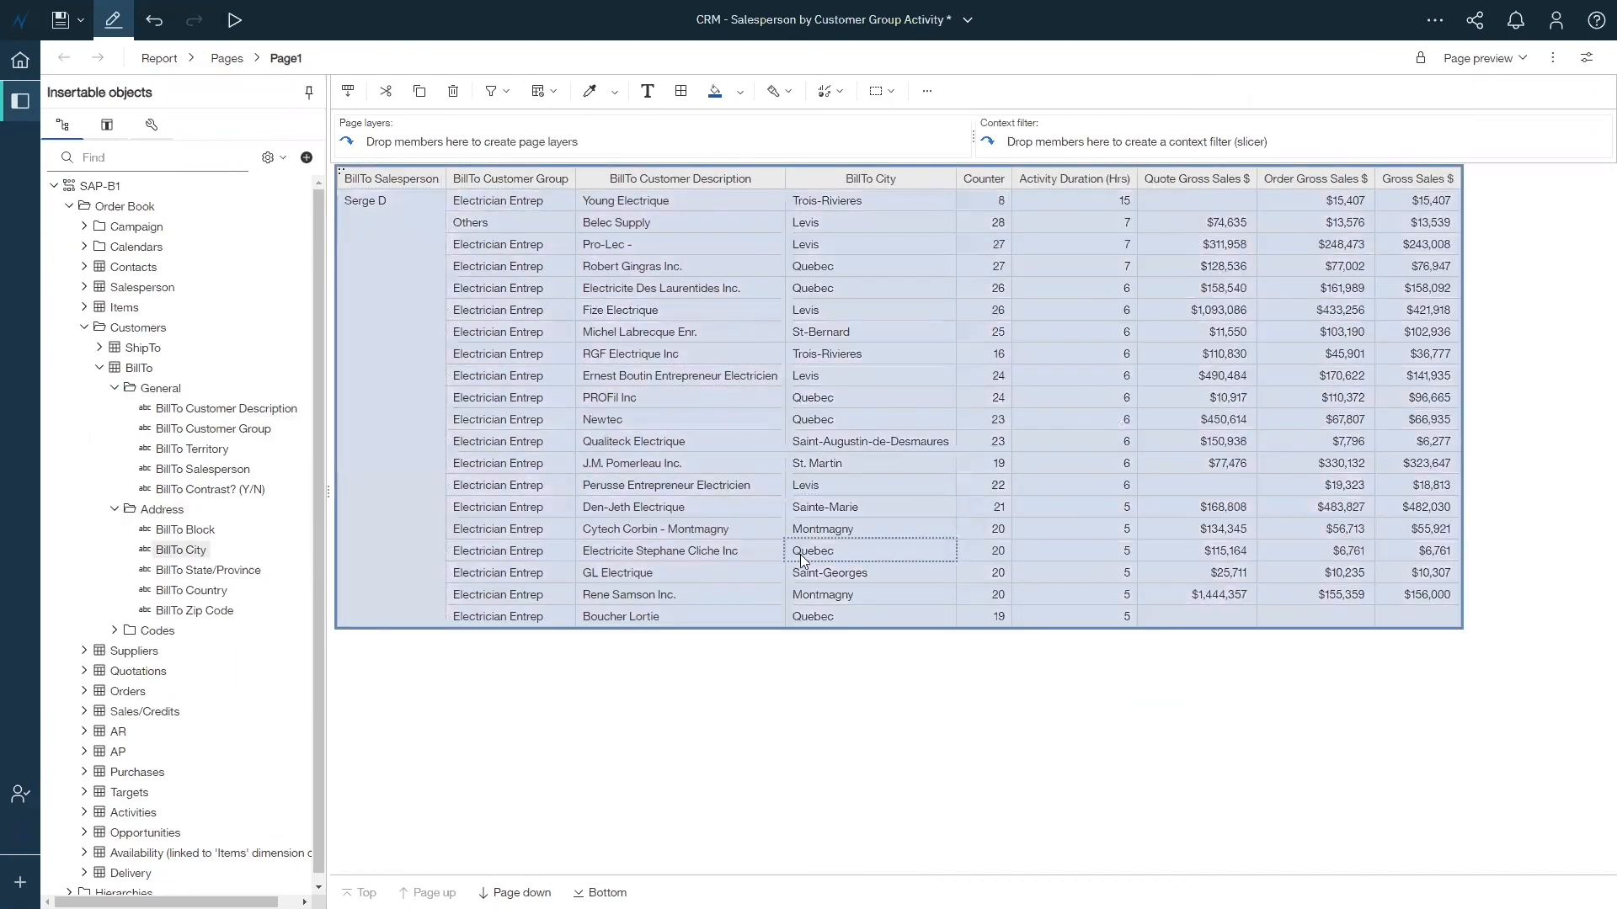